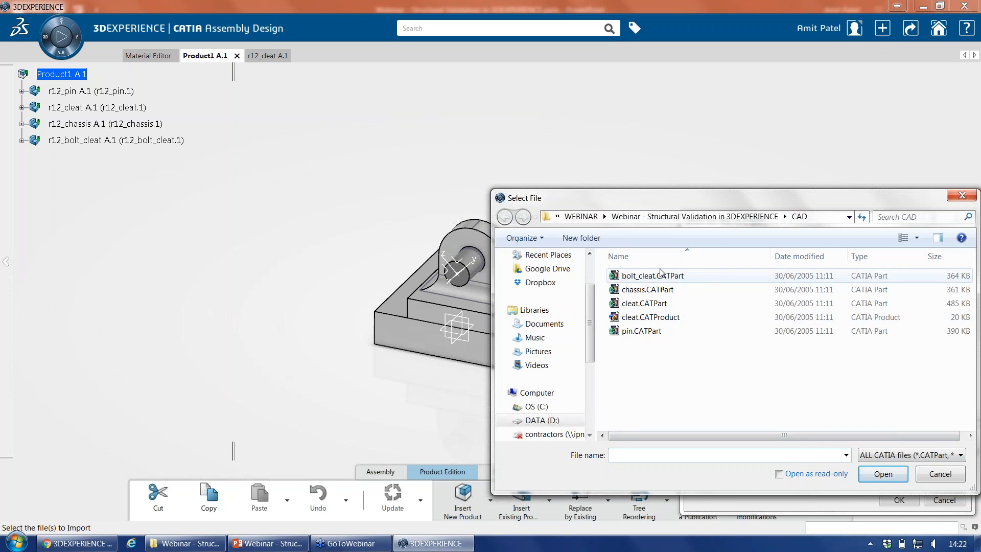
- Cancel the CAD file selection and the import, and inspect the Product1 assembly from another side
{"action": "left_click", "coordinate": [930, 480]}
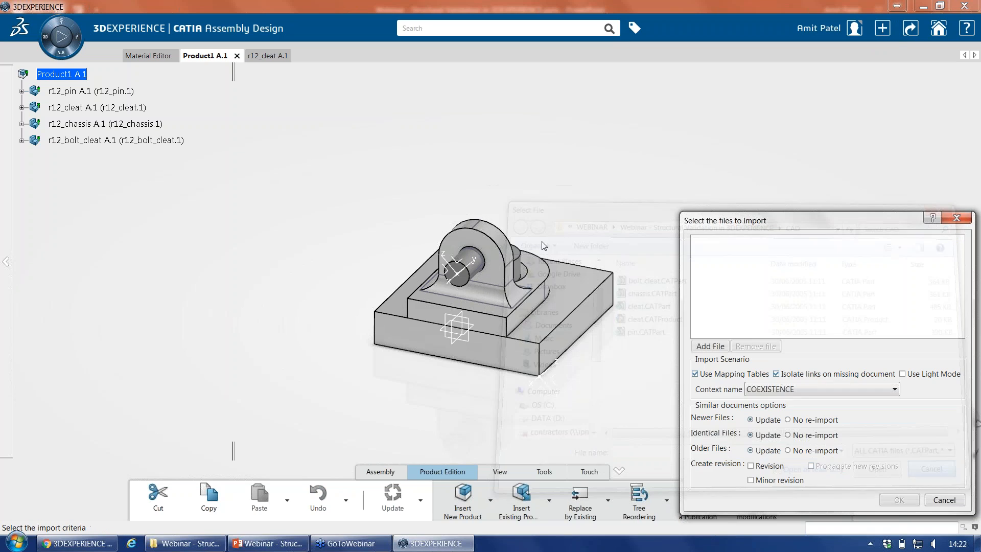
{"action": "left_click", "coordinate": [939, 499]}
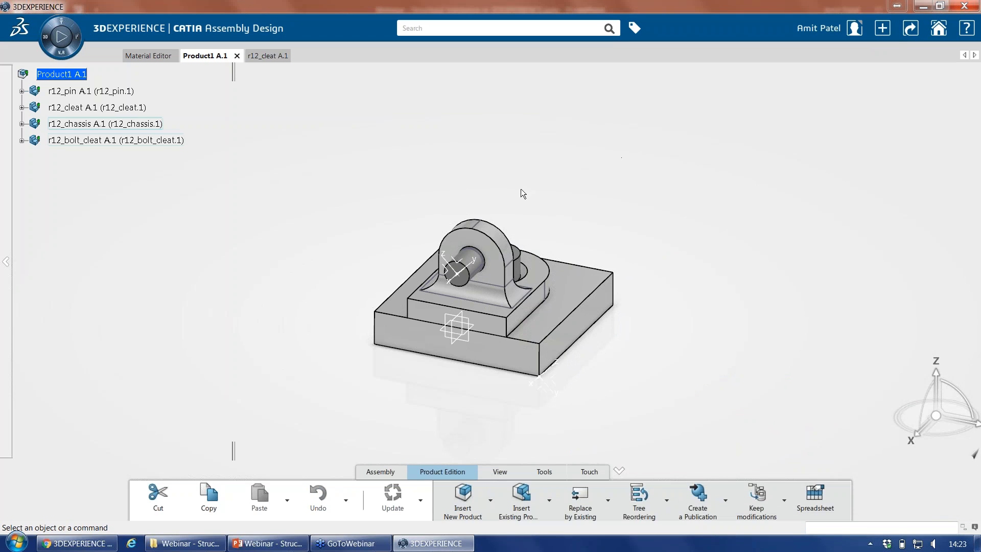
{"action": "middle_click_drag", "start_coordinate": [379, 327], "coordinate": [529, 327]}
{"action": "middle_click_drag", "start_coordinate": [278, 245], "coordinate": [333, 276]}
{"action": "middle_click_drag", "start_coordinate": [328, 215], "coordinate": [317, 206]}
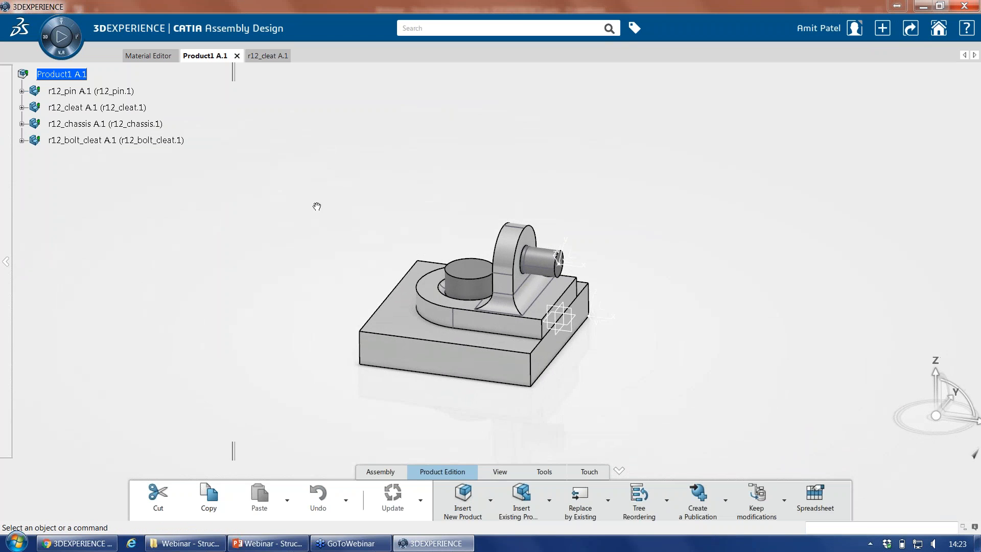
- Switch to the open r12_cleat part and inspect the cleat from another side
{"action": "left_click", "coordinate": [268, 56]}
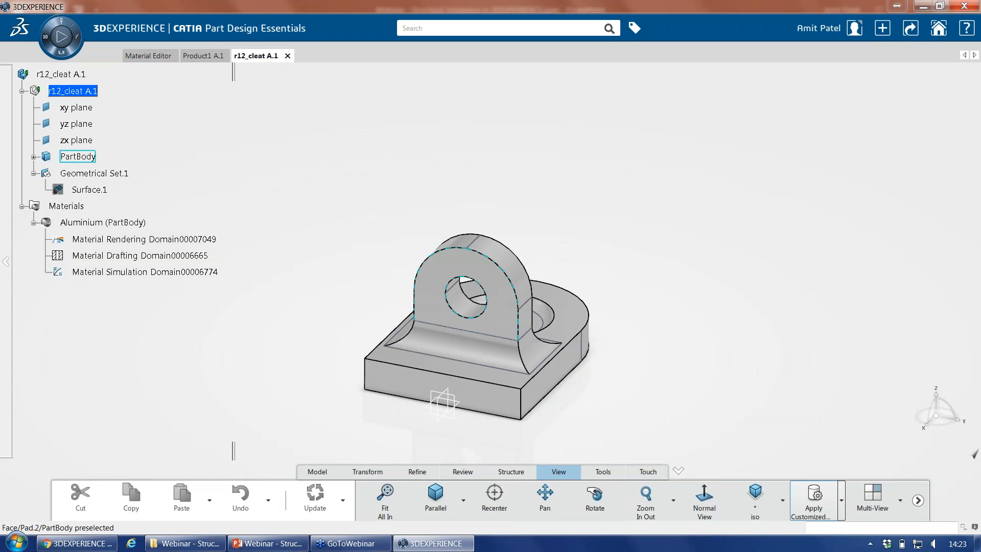
{"action": "middle_click_drag", "start_coordinate": [286, 265], "coordinate": [388, 266]}
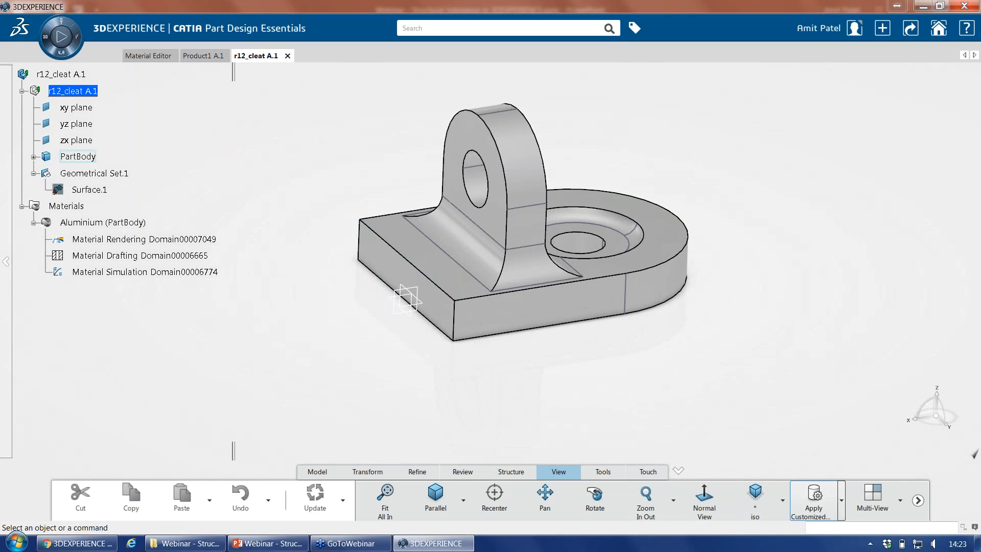
{"action": "left_click", "coordinate": [406, 266]}
{"action": "left_click", "coordinate": [211, 147]}
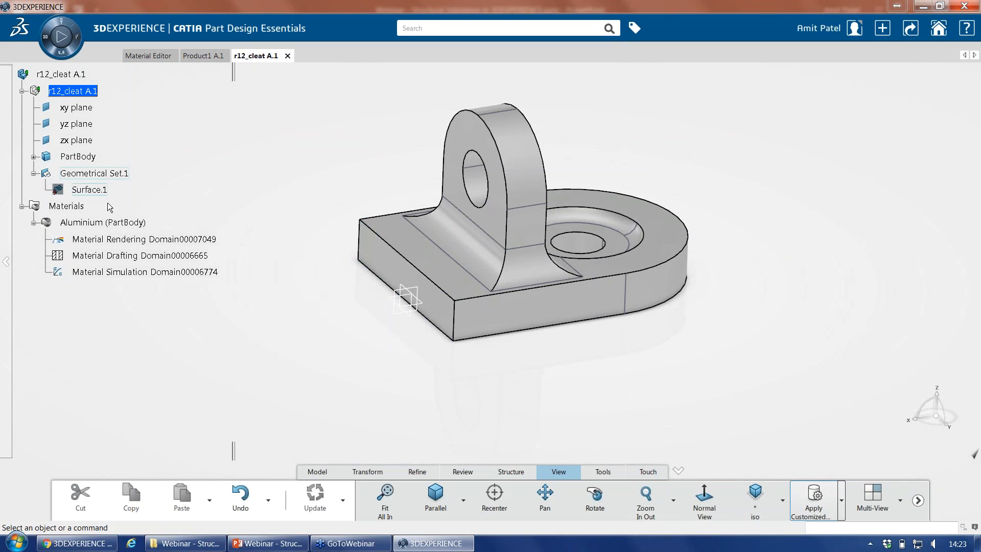
- Check the cleat's PartBody and collapse Geometrical Set.1 in the specification tree
{"action": "left_click", "coordinate": [77, 156]}
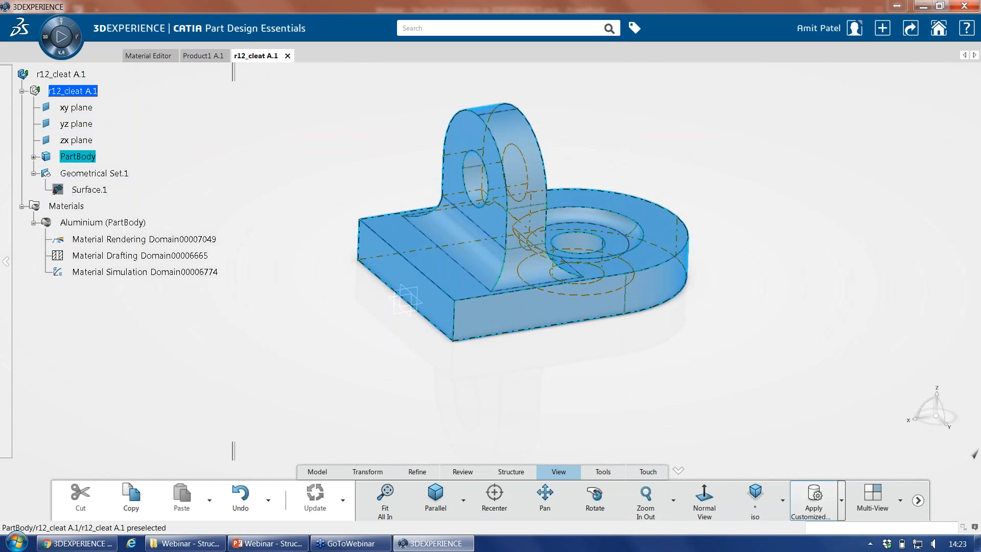
{"action": "left_click", "coordinate": [45, 174]}
{"action": "left_click", "coordinate": [66, 189]}
{"action": "left_click", "coordinate": [102, 205]}
{"action": "left_click", "coordinate": [297, 283]}
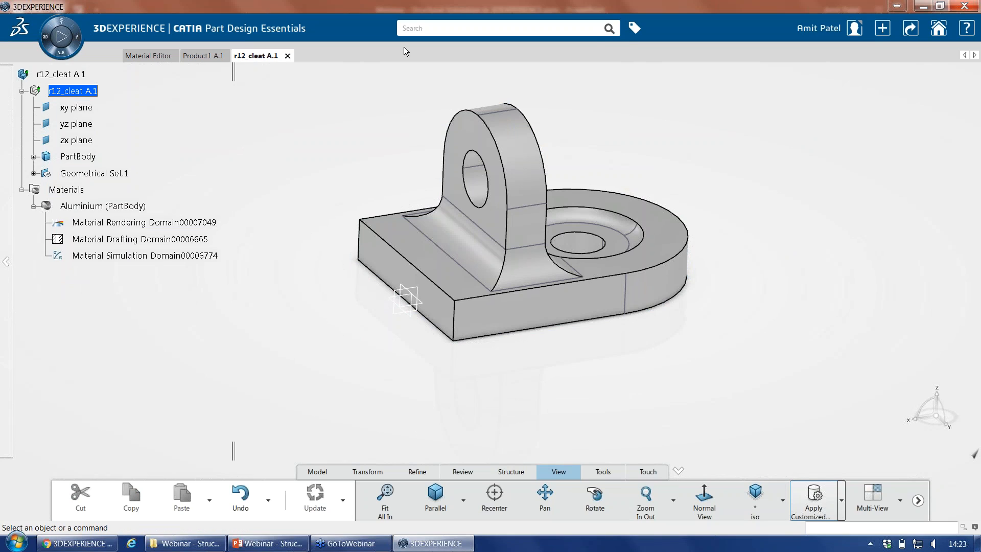
- Look through the Part Design commands for modelling, transforming, refining, reviewing, structuring and viewing
{"action": "left_click", "coordinate": [415, 29]}
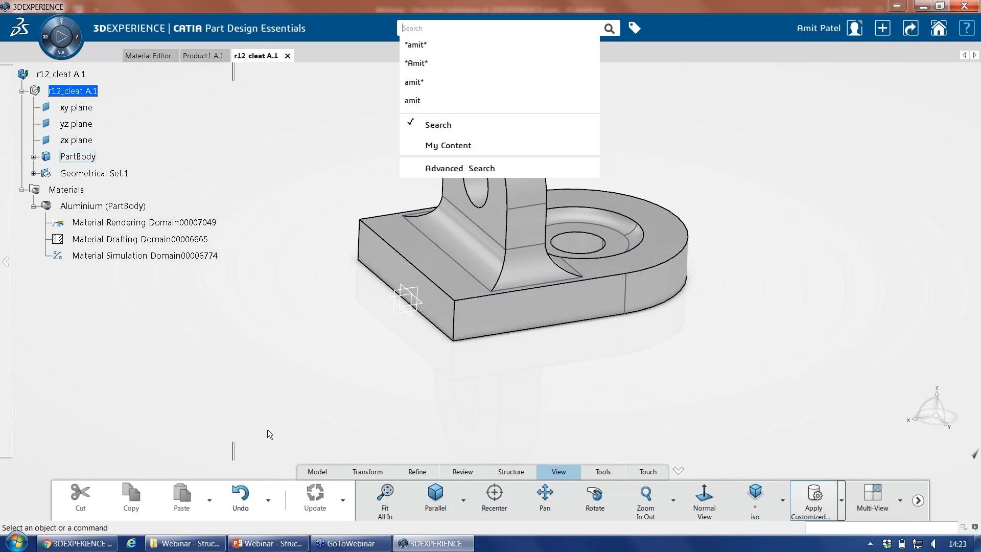
{"action": "left_click", "coordinate": [389, 477]}
{"action": "left_click", "coordinate": [438, 474]}
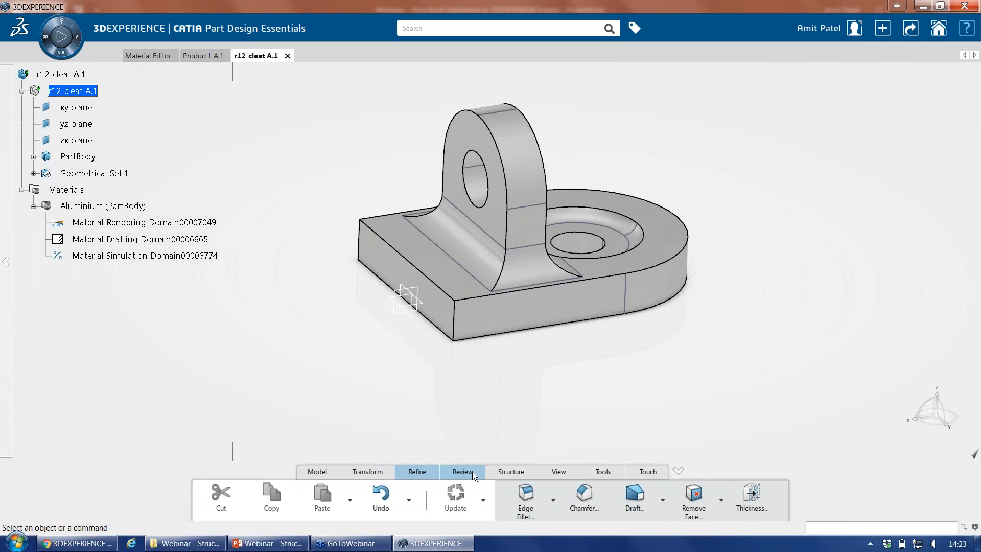
{"action": "left_click", "coordinate": [473, 472]}
{"action": "left_click", "coordinate": [500, 471]}
{"action": "left_click", "coordinate": [369, 472]}
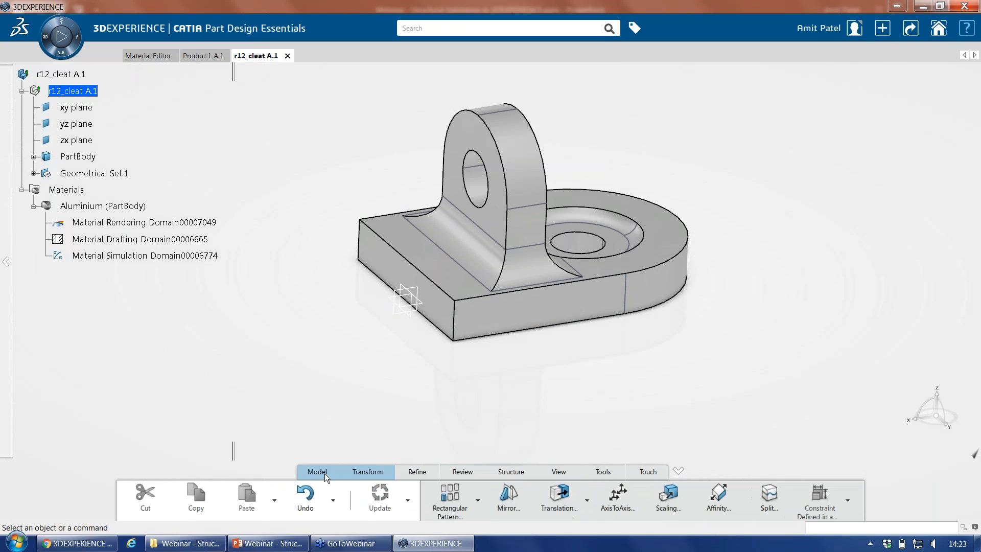
{"action": "left_click", "coordinate": [321, 472]}
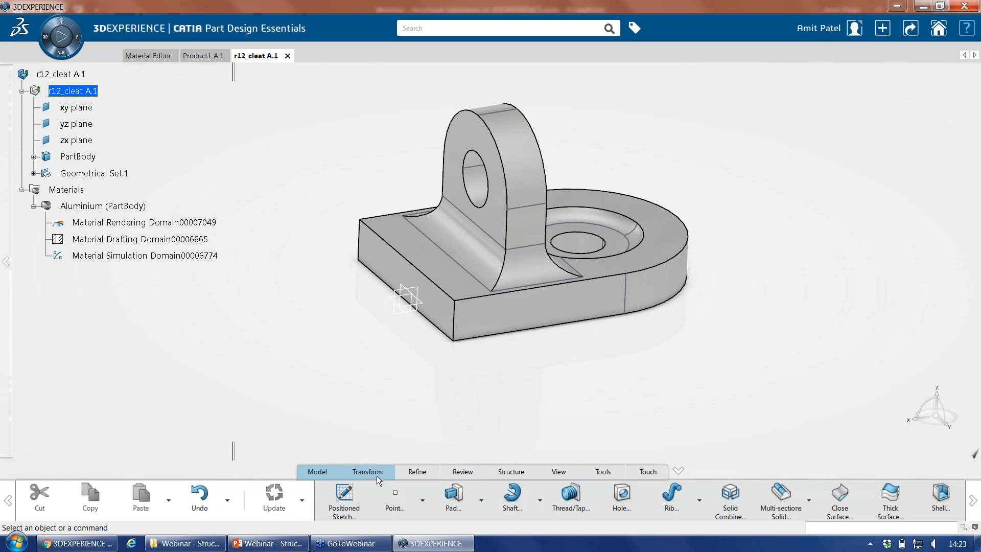
{"action": "left_click", "coordinate": [373, 476]}
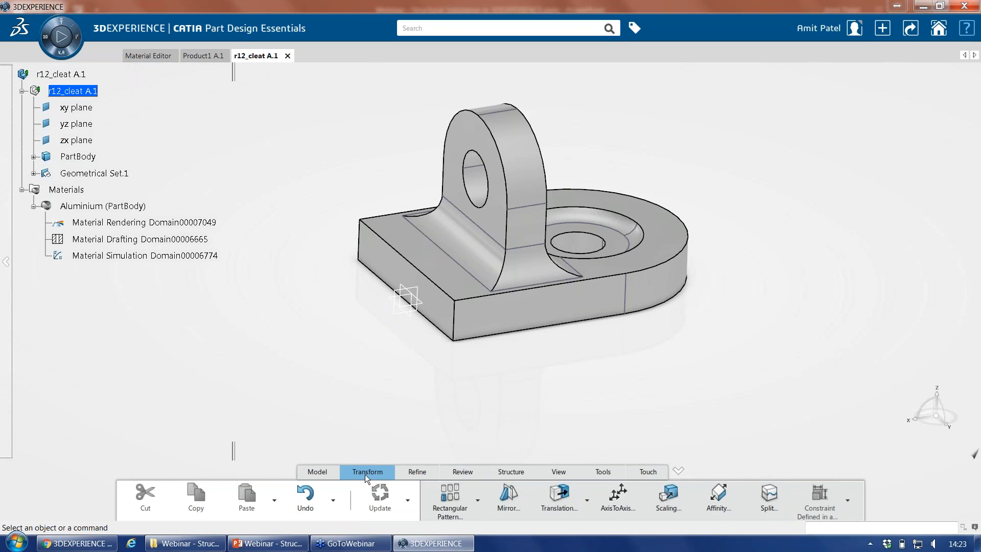
{"action": "left_click", "coordinate": [424, 471]}
{"action": "left_click", "coordinate": [462, 473]}
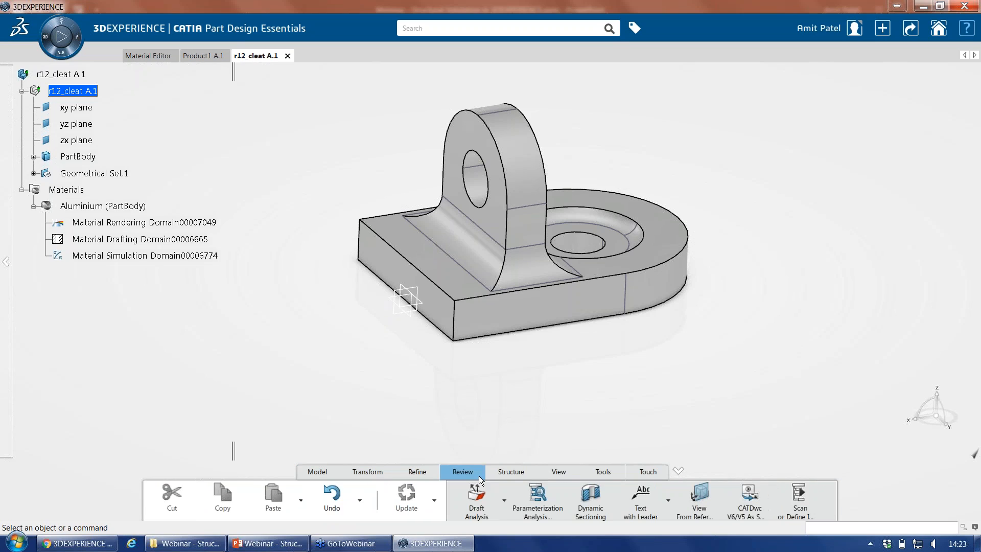
{"action": "left_click", "coordinate": [513, 472]}
{"action": "left_click", "coordinate": [543, 471]}
- Try the action bar without icon and section labels, restore both label types, and show the Refine commands
{"action": "right_click", "coordinate": [545, 471]}
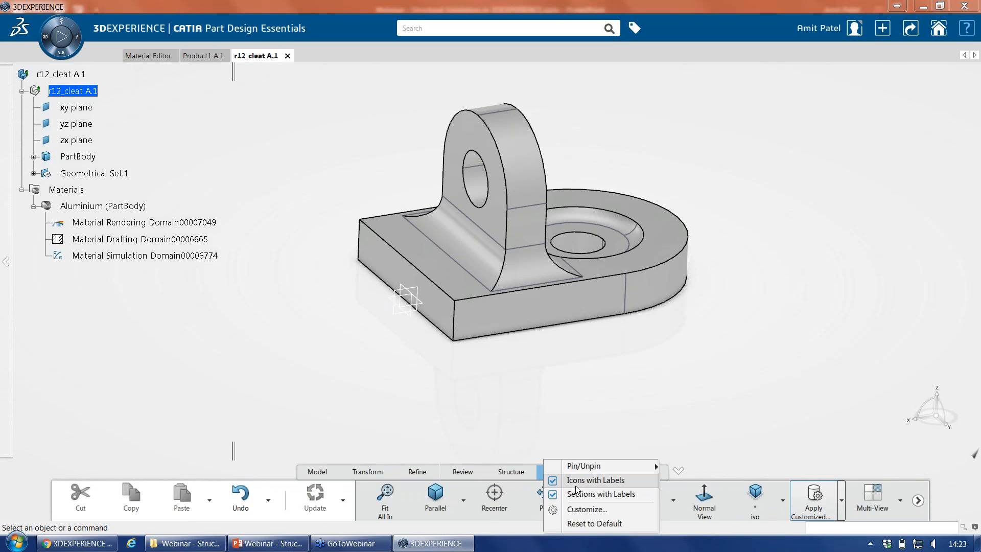
{"action": "left_click", "coordinate": [575, 485]}
{"action": "right_click", "coordinate": [535, 480]}
{"action": "key", "text": "Escape"}
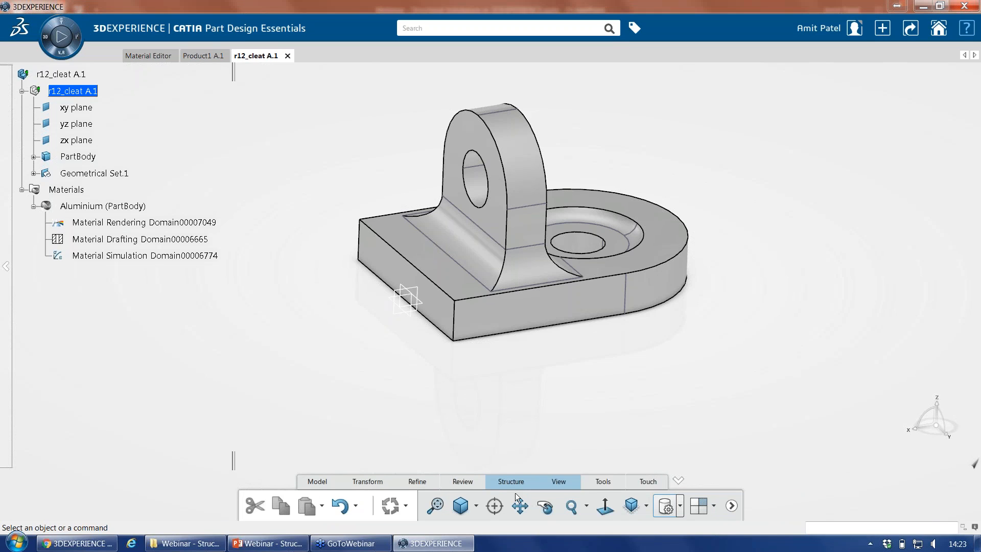
{"action": "left_click", "coordinate": [486, 481]}
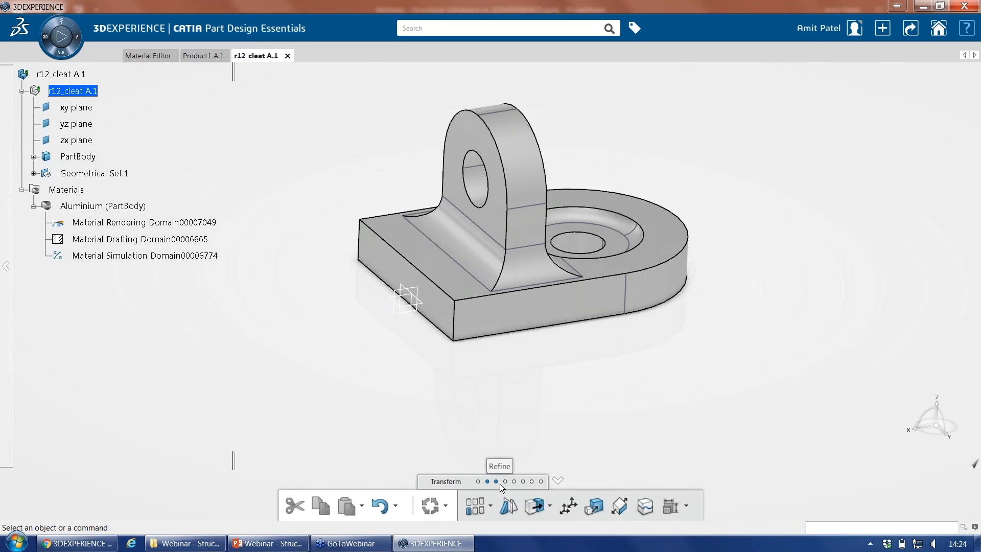
{"action": "right_click", "coordinate": [500, 483]}
{"action": "left_click", "coordinate": [538, 483]}
{"action": "right_click", "coordinate": [491, 475]}
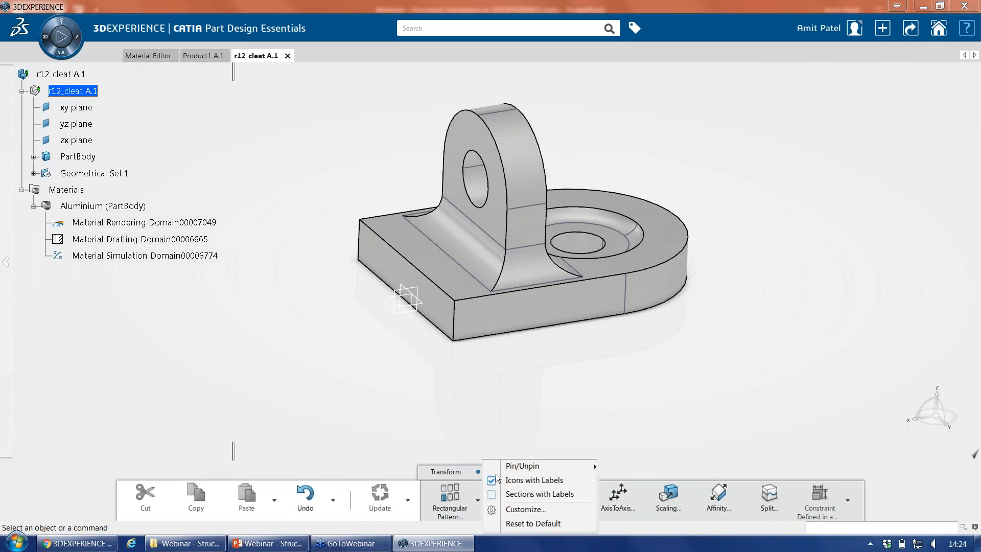
{"action": "key", "text": "Escape"}
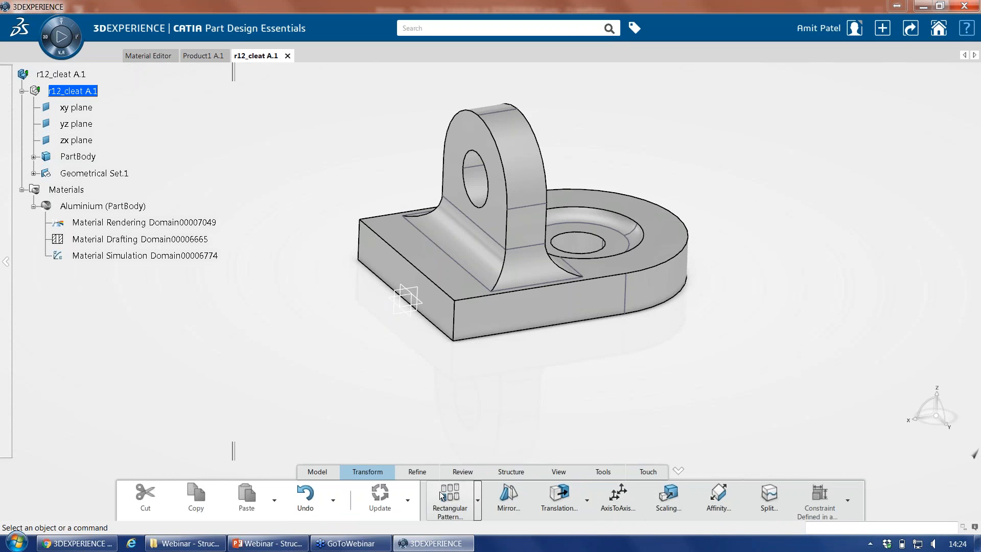
{"action": "left_click", "coordinate": [427, 472]}
- Examine the apps available to the Stress Engineer role, and return to the overview of roles
{"action": "middle_click_drag", "start_coordinate": [666, 383], "coordinate": [642, 353]}
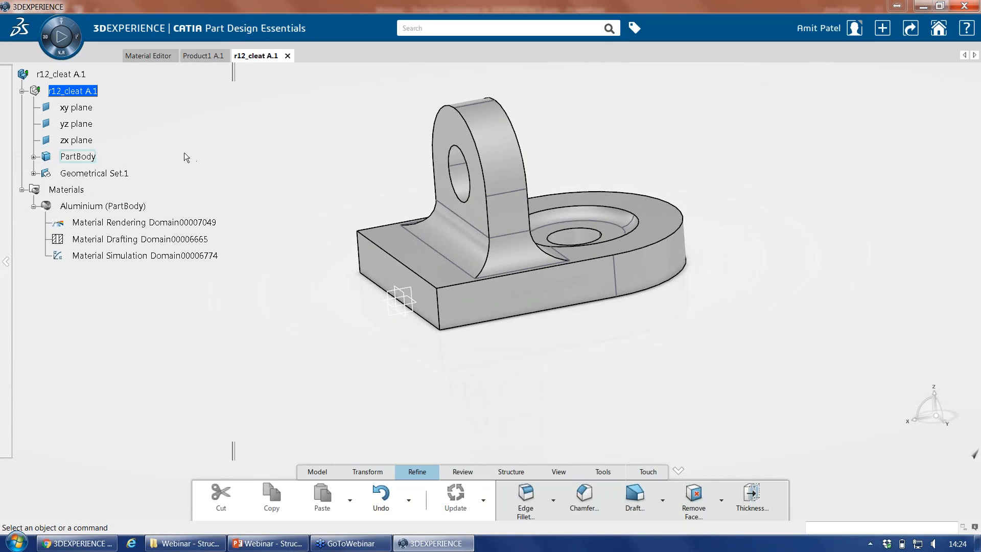
{"action": "middle_click_drag", "start_coordinate": [195, 185], "coordinate": [247, 182]}
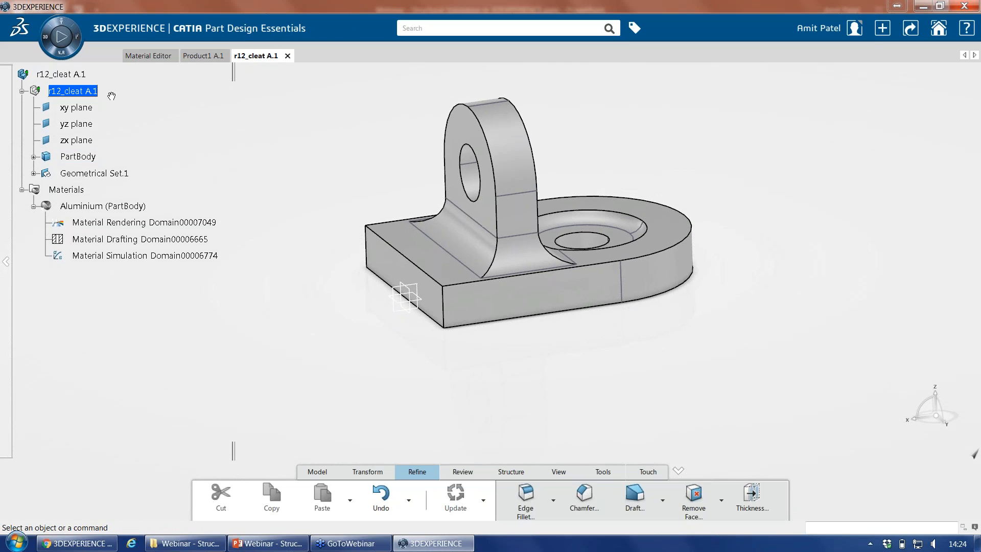
{"action": "left_click", "coordinate": [65, 54]}
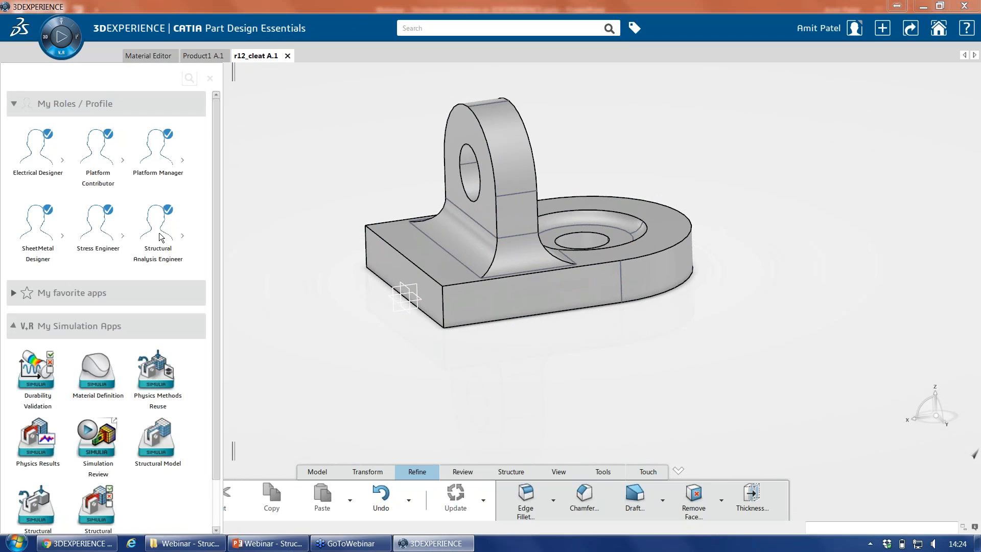
{"action": "left_click", "coordinate": [122, 236]}
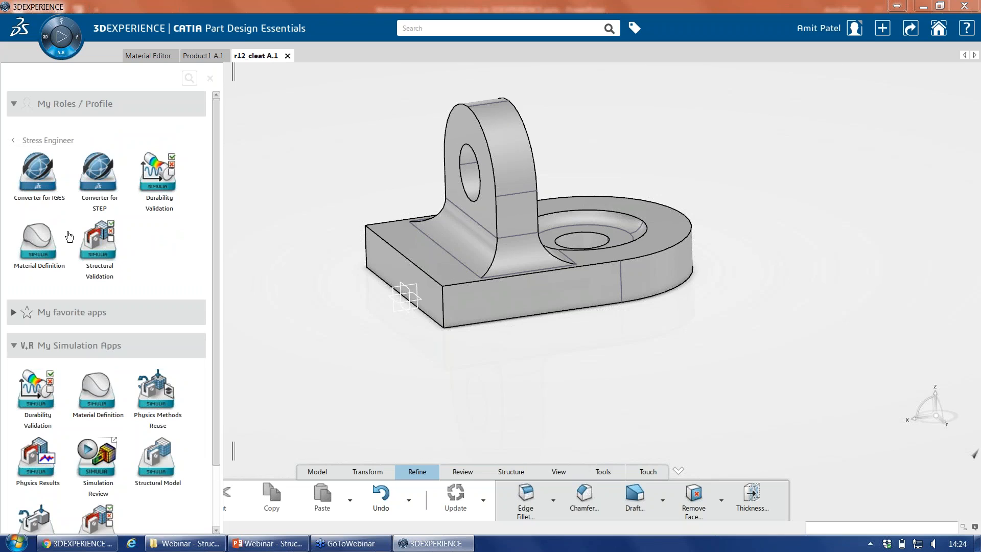
{"action": "left_click", "coordinate": [44, 140]}
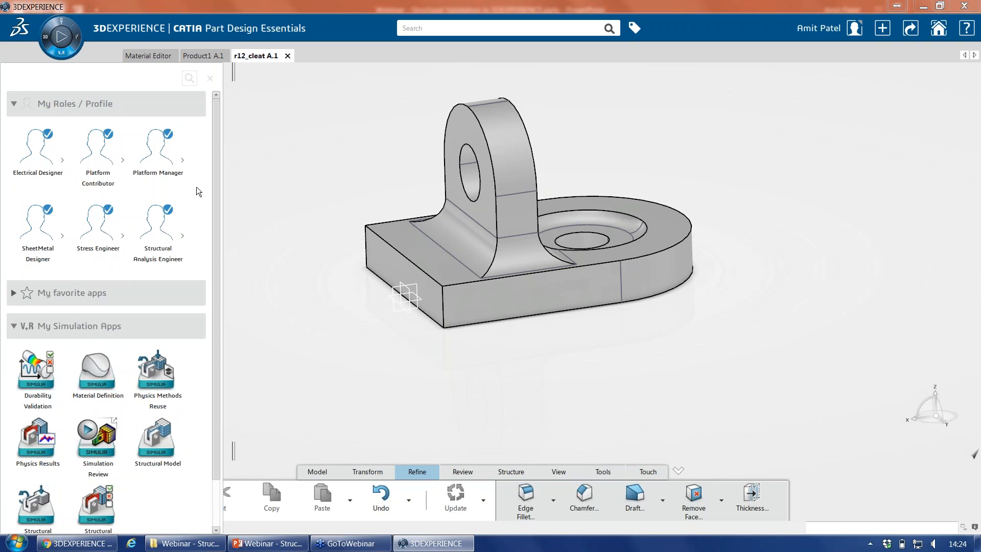
- Launch the Structural Validation app for the cleat and create a simulation of type Structural, accepting the unsupported-items note
{"action": "scroll", "coordinate": [185, 317], "scroll_direction": "down", "scroll_amount": 2}
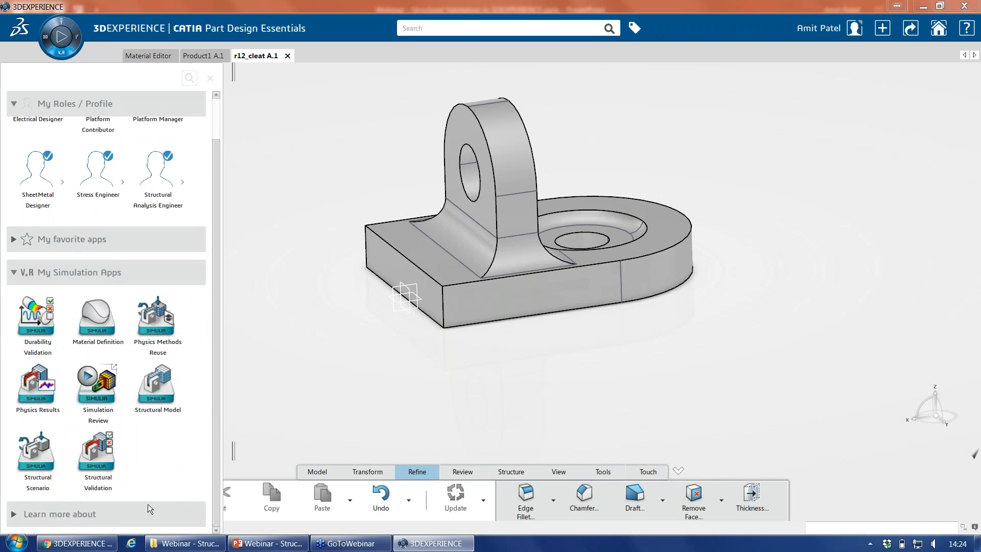
{"action": "left_click", "coordinate": [96, 467]}
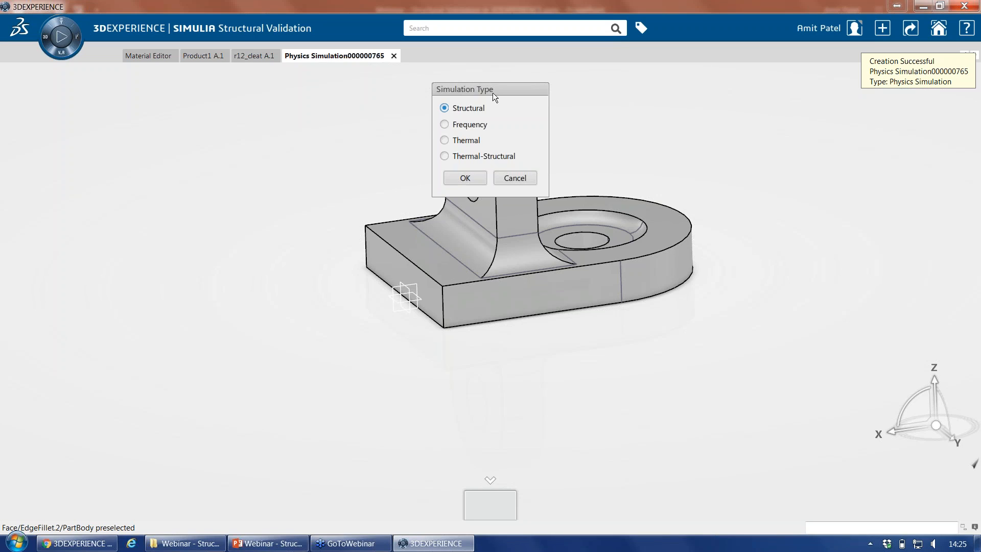
{"action": "left_click", "coordinate": [467, 176]}
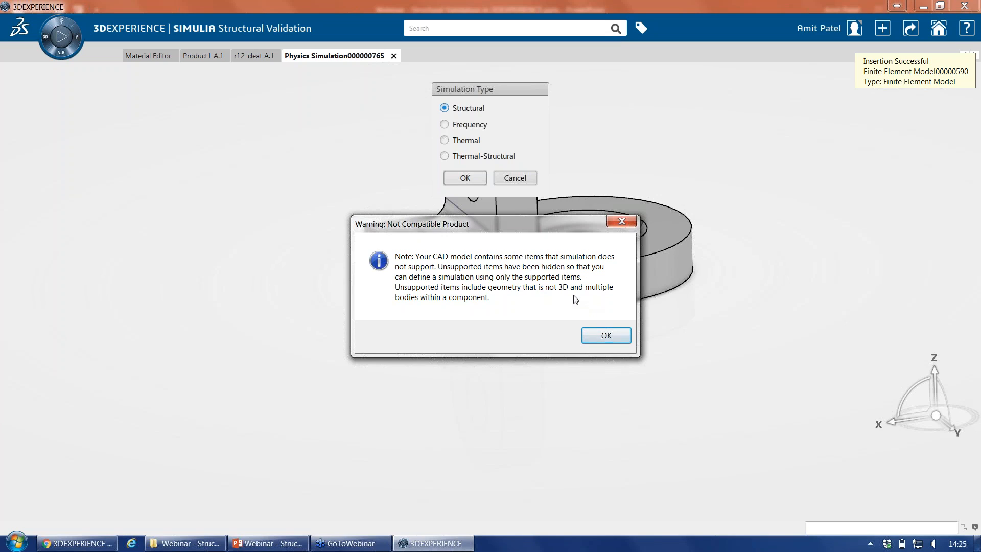
{"action": "left_click", "coordinate": [607, 336]}
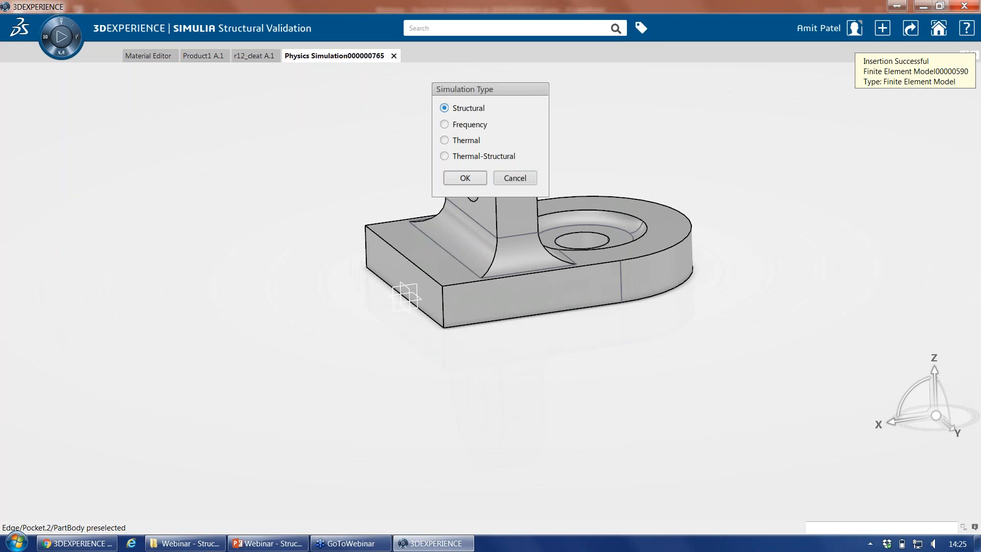
{"action": "left_click", "coordinate": [463, 177]}
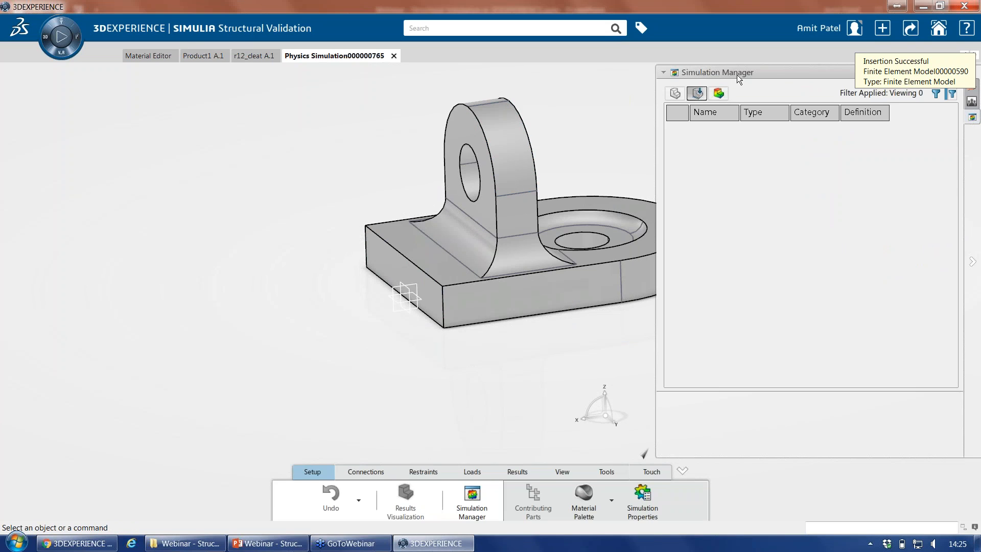
- Undock the Simulation Manager, check the Static Stress Simulation assistant and 3DSwym Communities, and dock the manager again
{"action": "left_click_drag", "start_coordinate": [734, 74], "coordinate": [286, 107]}
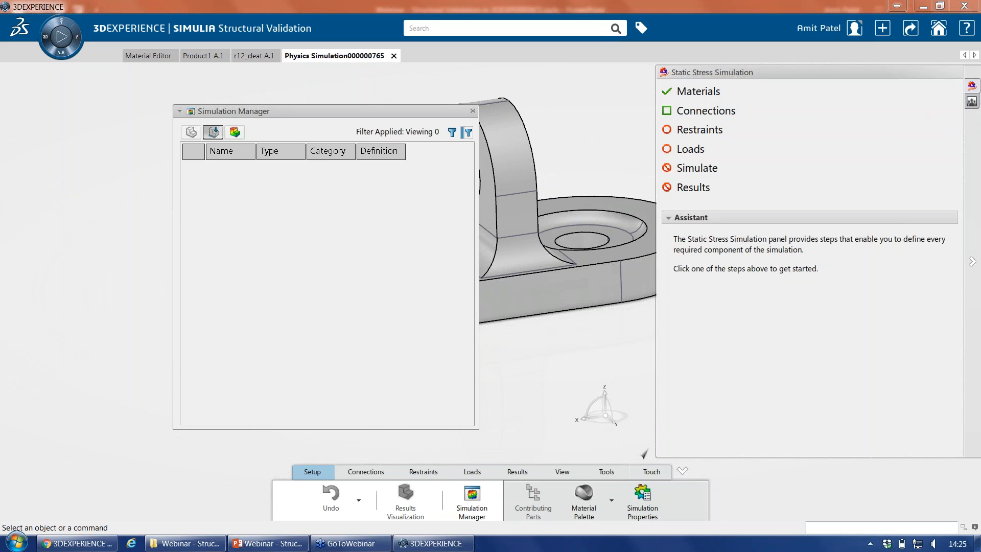
{"action": "left_click", "coordinate": [972, 101]}
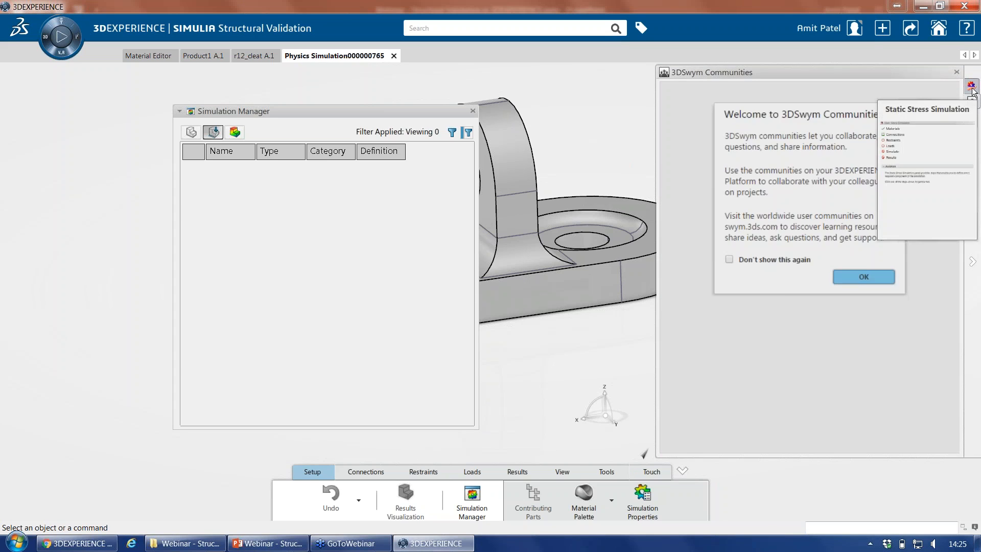
{"action": "left_click", "coordinate": [972, 85]}
{"action": "left_click_drag", "start_coordinate": [373, 116], "coordinate": [977, 125]}
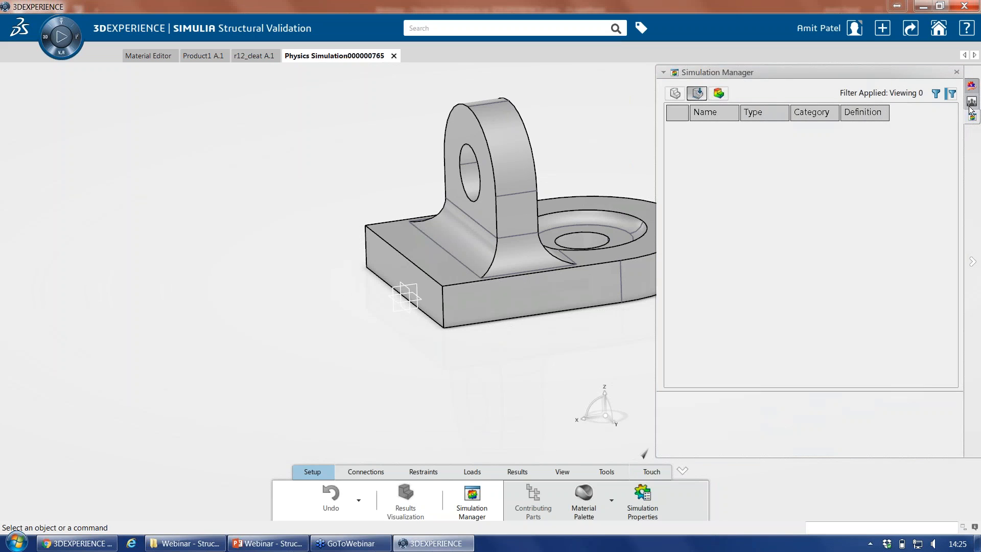
{"action": "left_click", "coordinate": [972, 101]}
{"action": "left_click", "coordinate": [973, 120]}
- List the model's parts in the Simulation Manager, check the r12_cleat A.1 entry, and show the simulation's specification tree
{"action": "left_click", "coordinate": [672, 94]}
{"action": "left_click", "coordinate": [715, 132]}
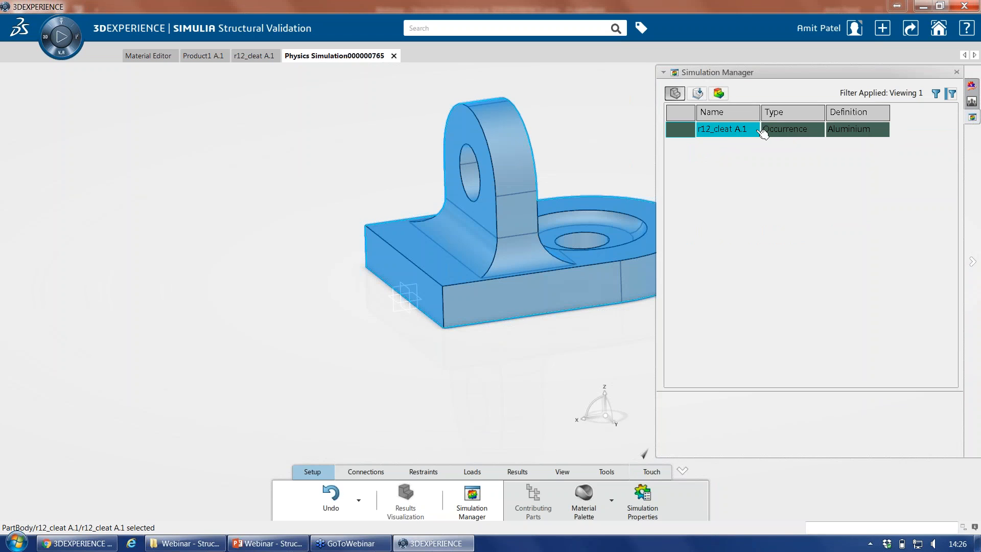
{"action": "left_click", "coordinate": [290, 128]}
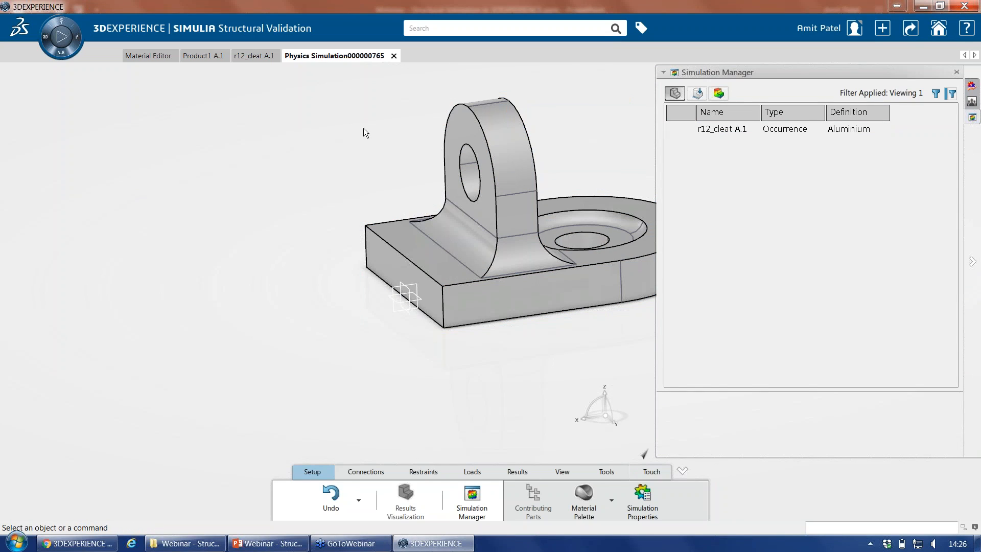
{"action": "key", "text": "F3"}
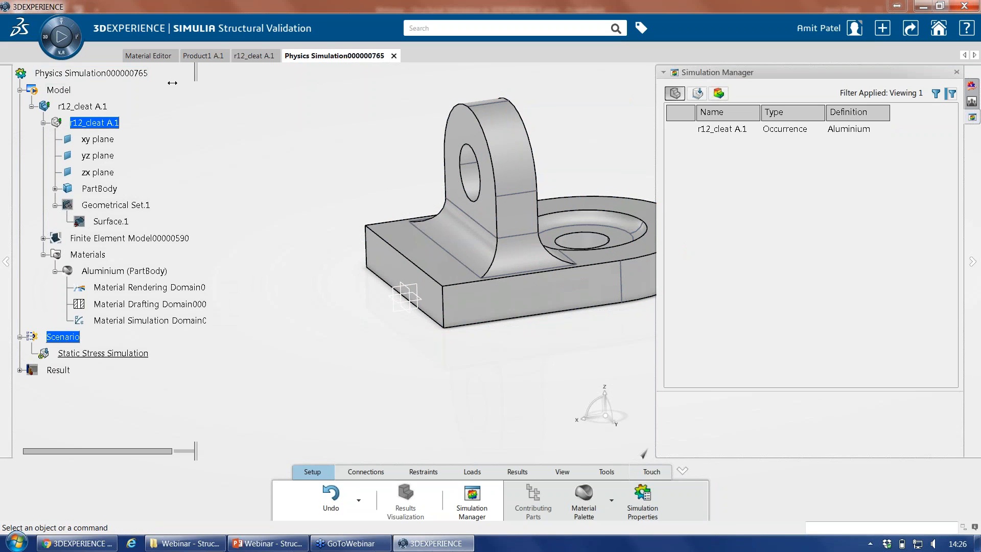
- Widen the specification tree and examine the Model, Scenario and Result branches of the physics simulation
{"action": "left_click_drag", "start_coordinate": [291, 82], "coordinate": [308, 89]}
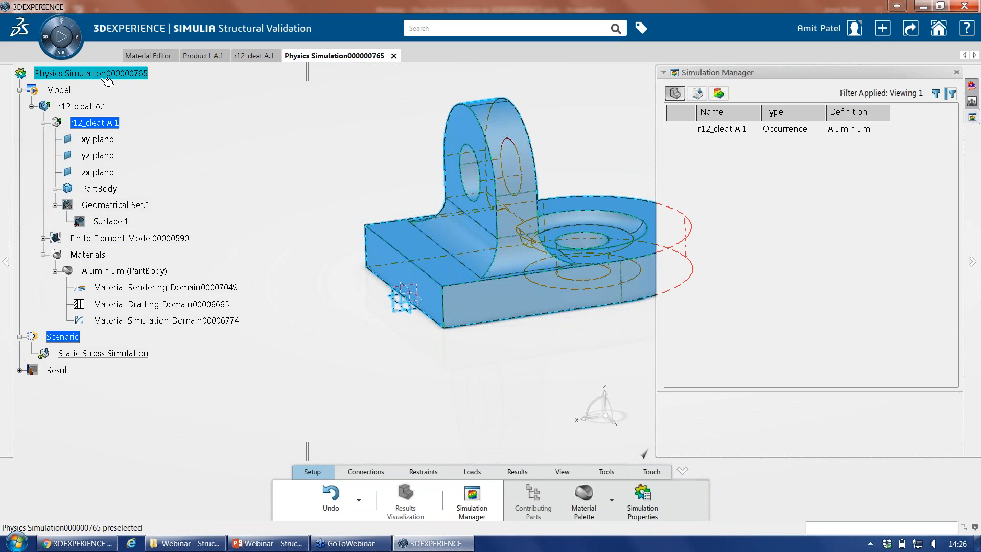
{"action": "left_click", "coordinate": [124, 77]}
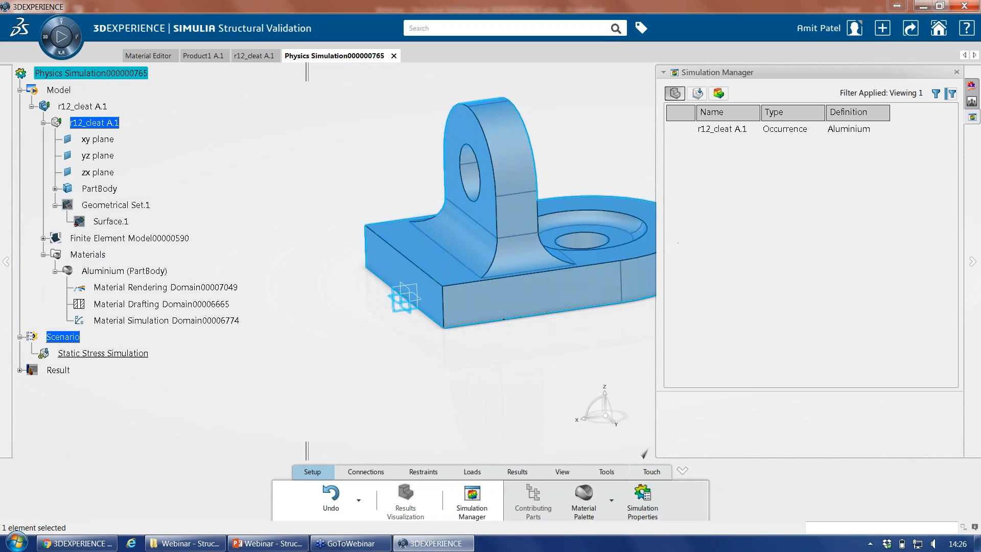
{"action": "left_click", "coordinate": [20, 90]}
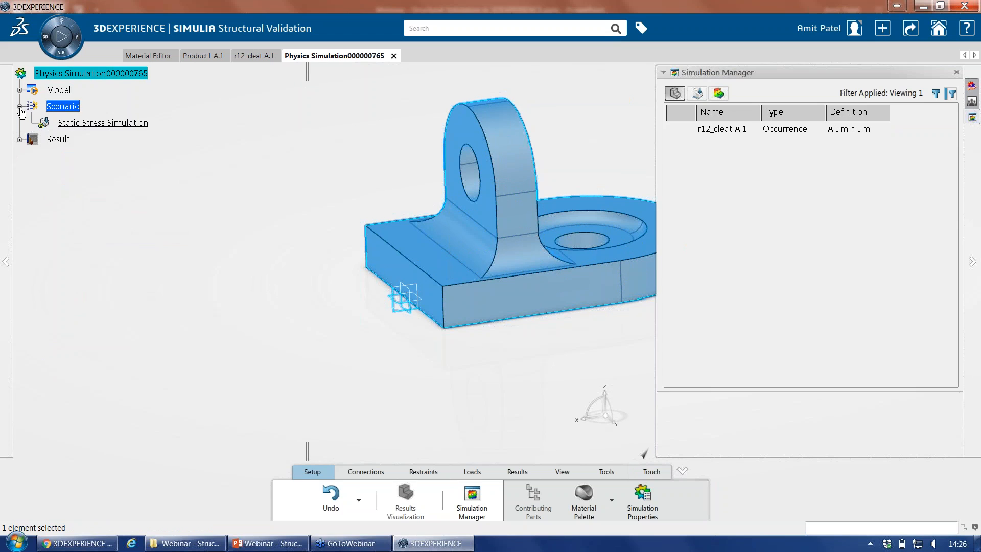
{"action": "left_click", "coordinate": [20, 106]}
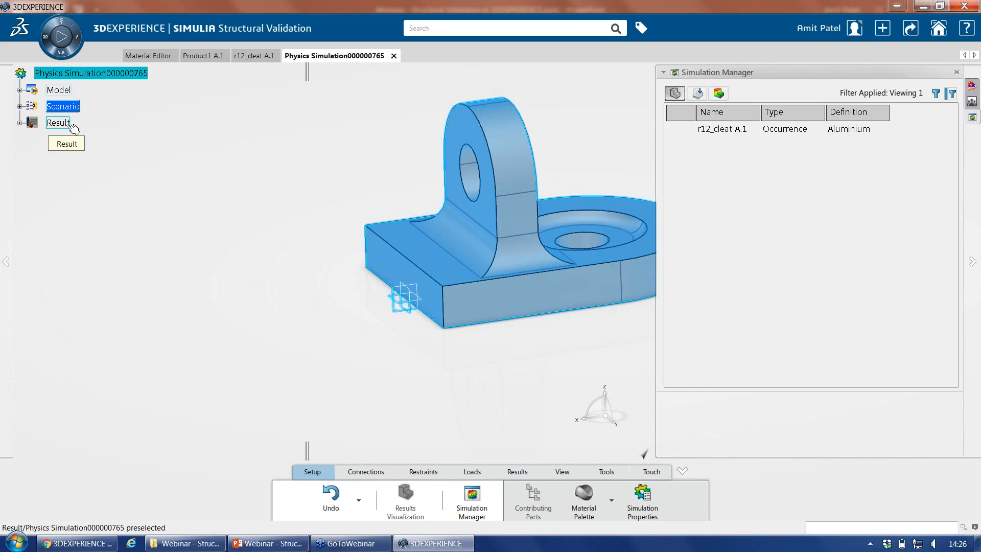
{"action": "left_click", "coordinate": [19, 90]}
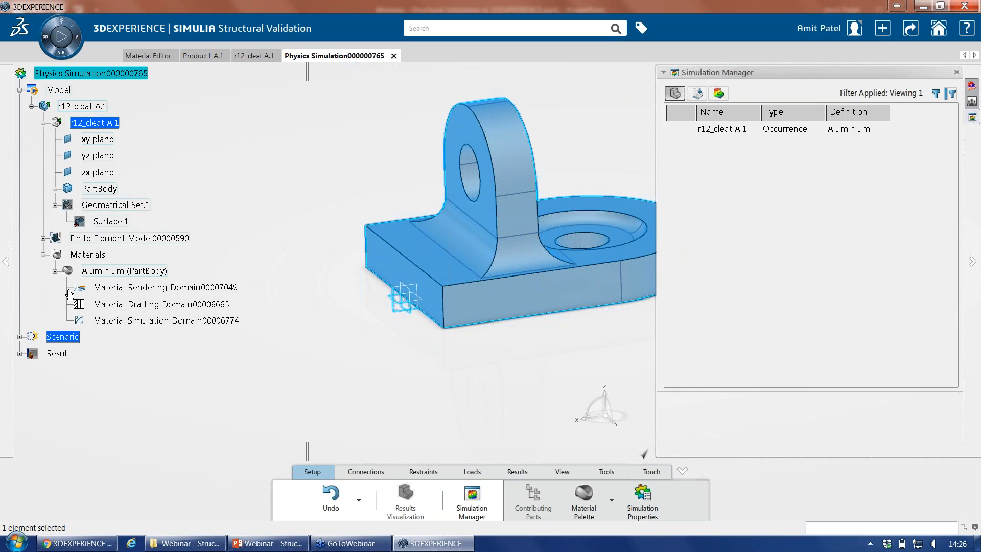
{"action": "left_click", "coordinate": [20, 337]}
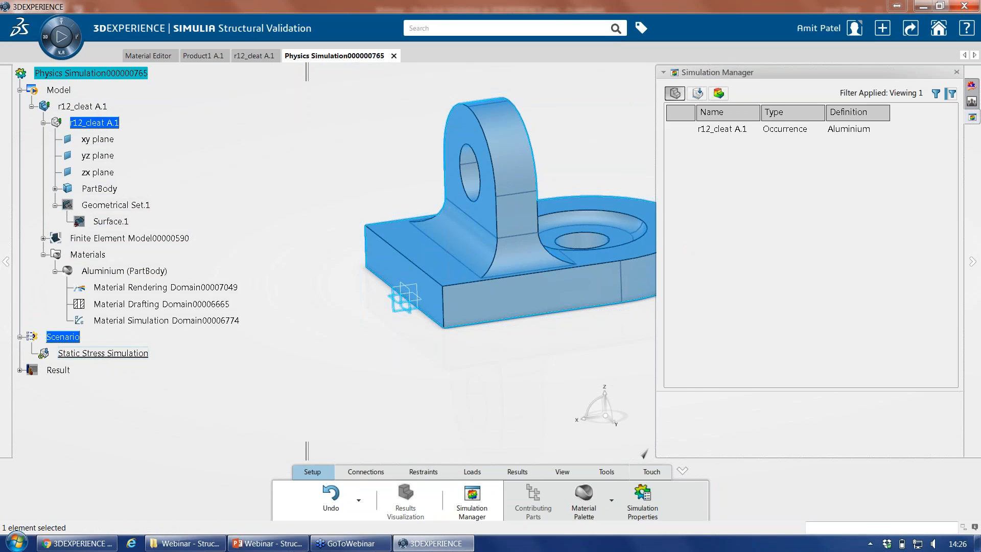
{"action": "left_click", "coordinate": [383, 378]}
{"action": "middle_click_drag", "start_coordinate": [430, 381], "coordinate": [401, 359]}
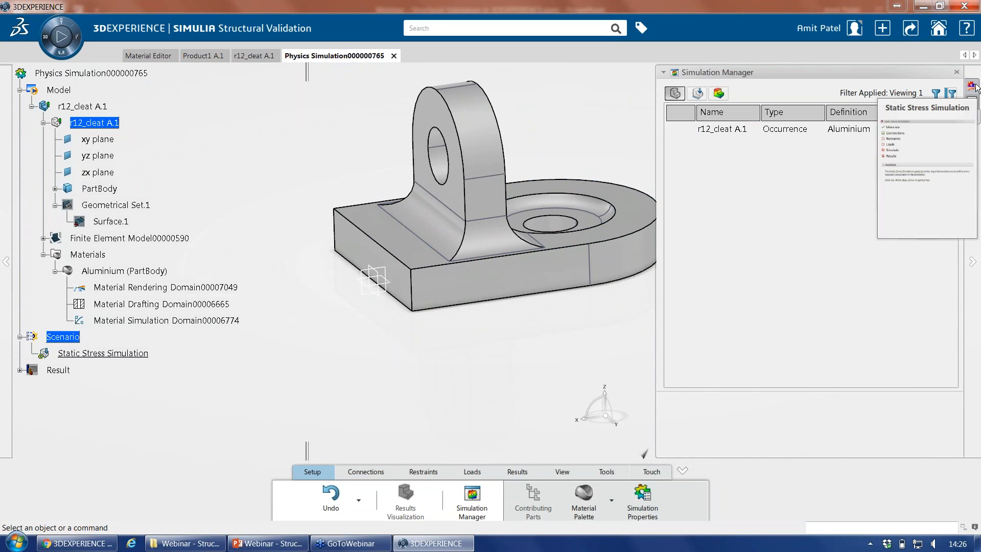
- Review the Materials, Connections and Restraints steps in the Static Stress Simulation assistant
{"action": "left_click", "coordinate": [974, 86]}
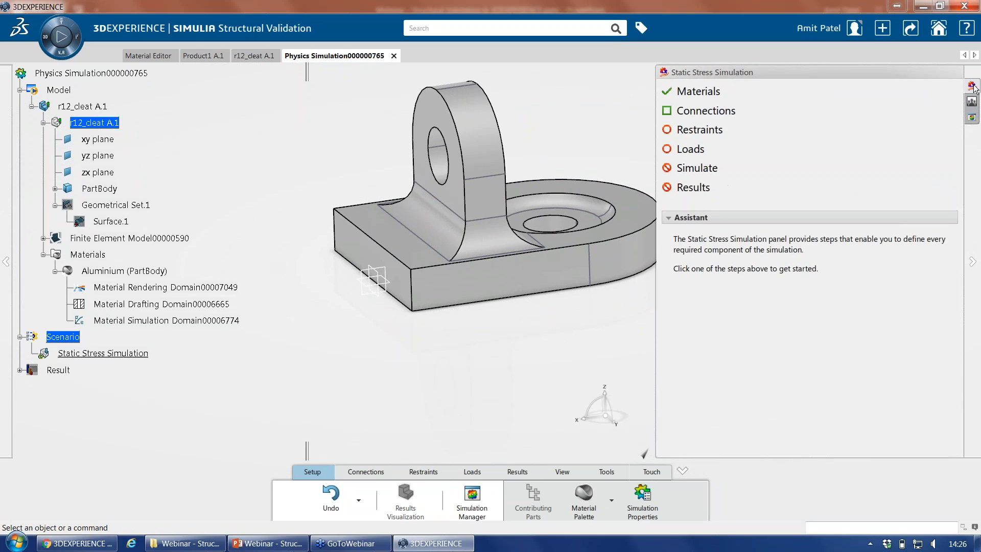
{"action": "left_click", "coordinate": [715, 94]}
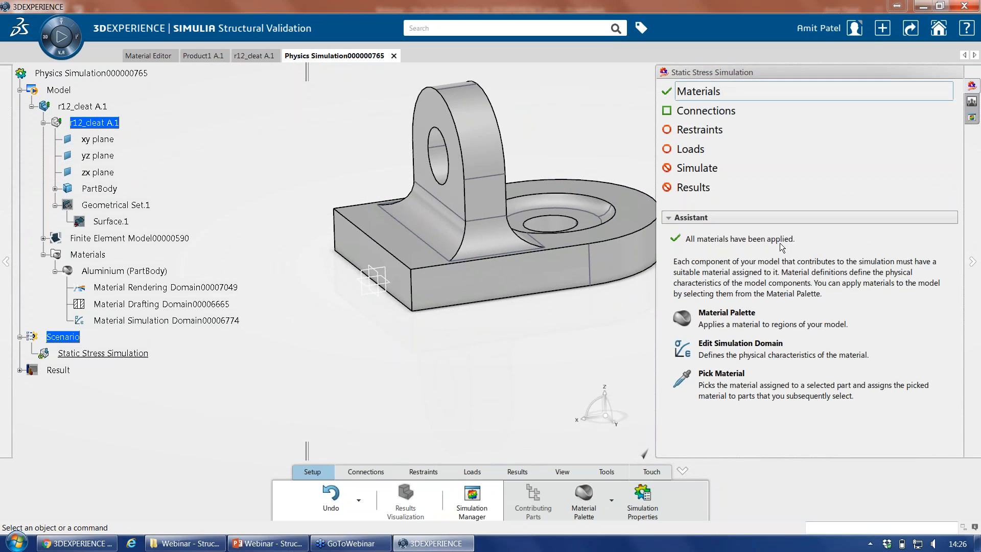
{"action": "left_click", "coordinate": [720, 112]}
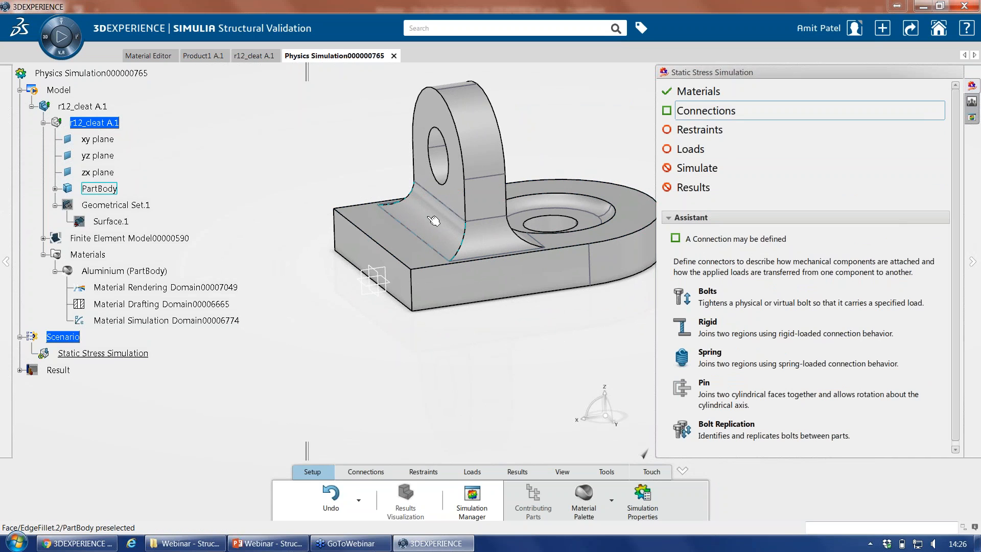
{"action": "left_click", "coordinate": [690, 130]}
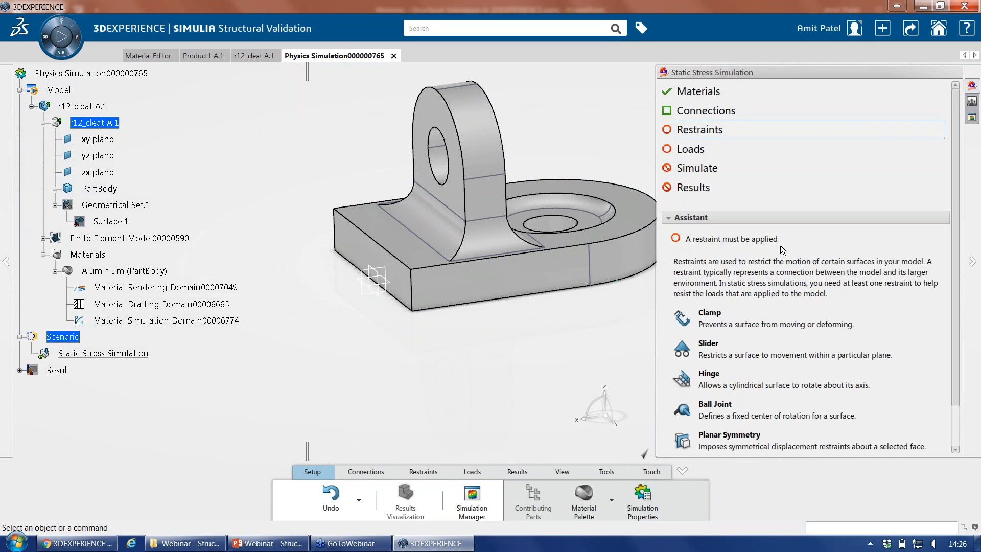
- Apply a Planar Symmetry restraint to the flat end face of the cleat's base
{"action": "scroll", "coordinate": [388, 248], "scroll_direction": "down", "scroll_amount": 3}
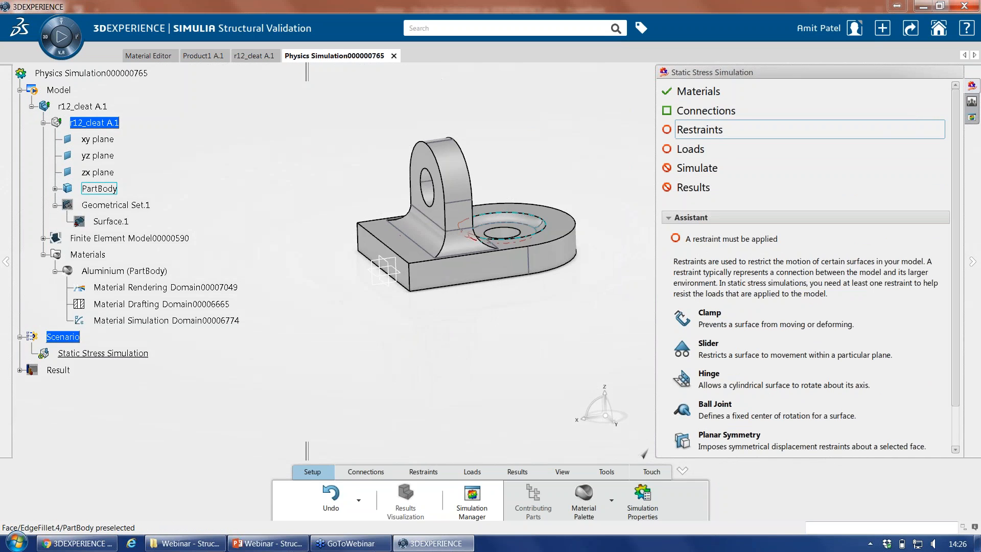
{"action": "left_click", "coordinate": [434, 471]}
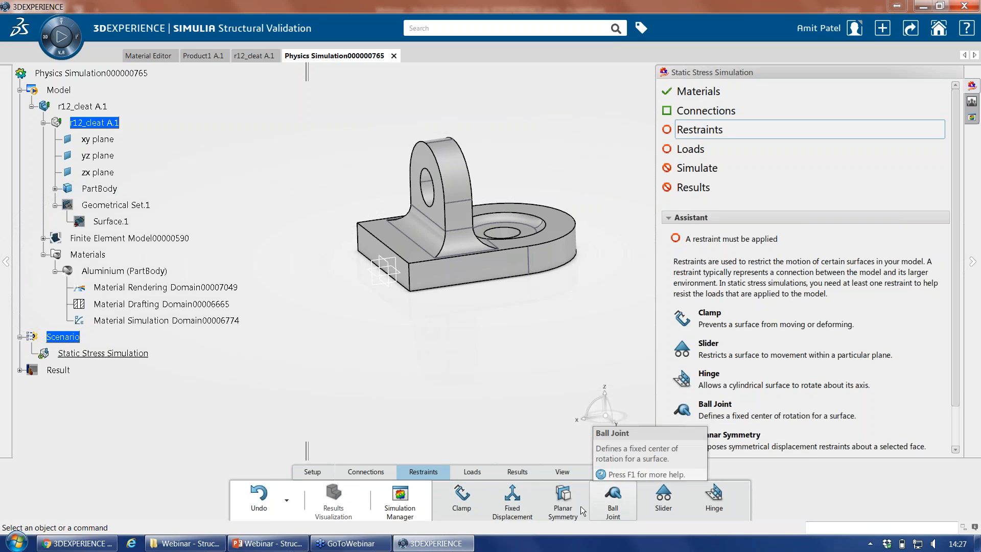
{"action": "left_click", "coordinate": [462, 498]}
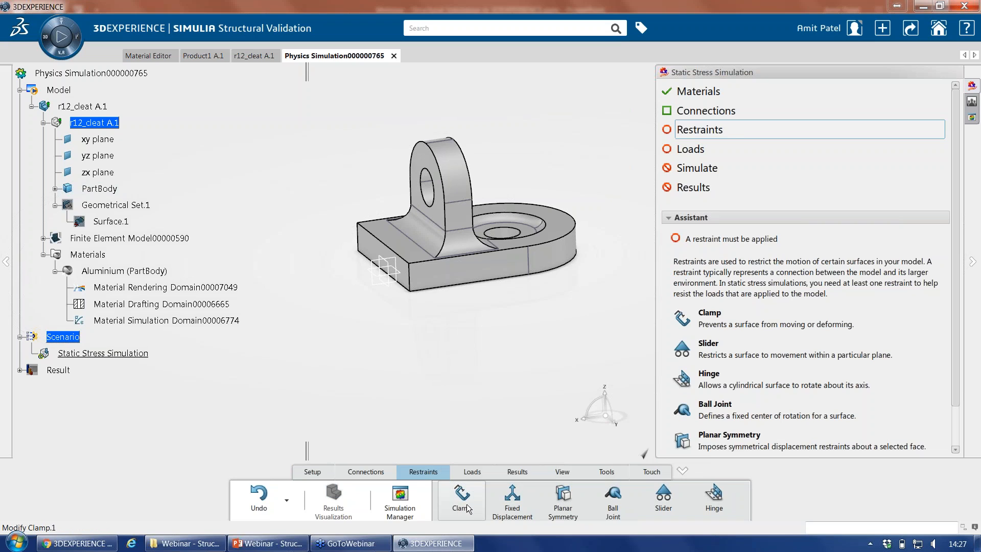
{"action": "left_click", "coordinate": [523, 310]}
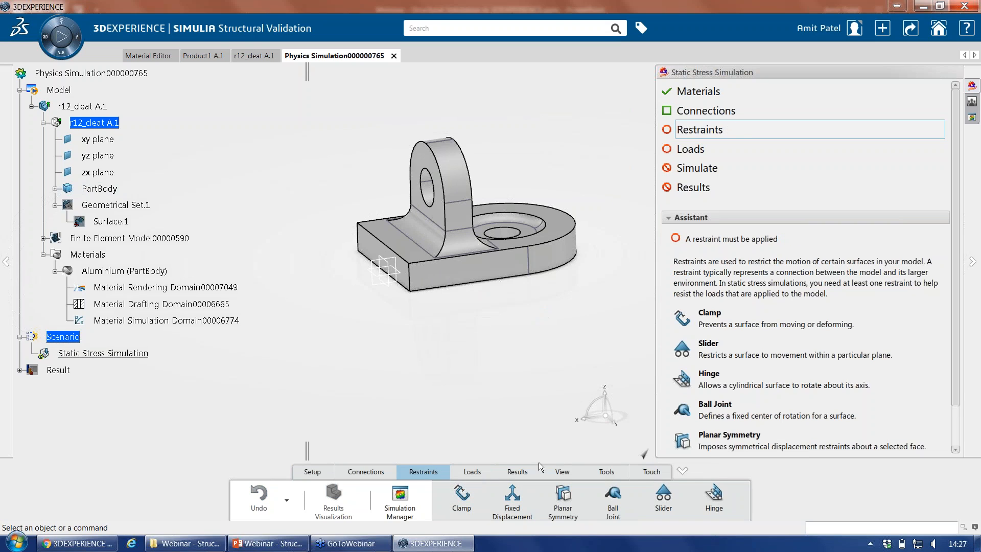
{"action": "left_click", "coordinate": [563, 498]}
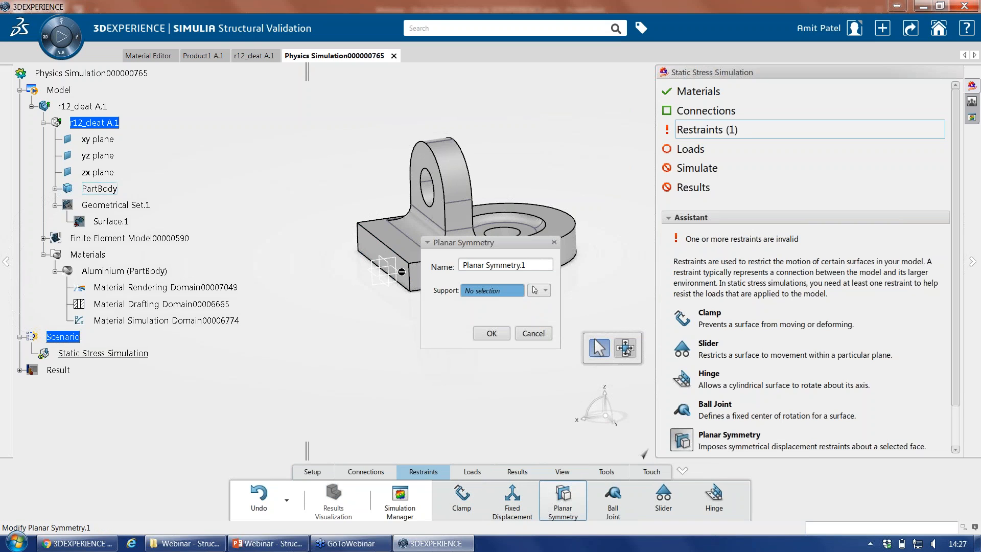
{"action": "left_click_drag", "start_coordinate": [446, 240], "coordinate": [513, 237]}
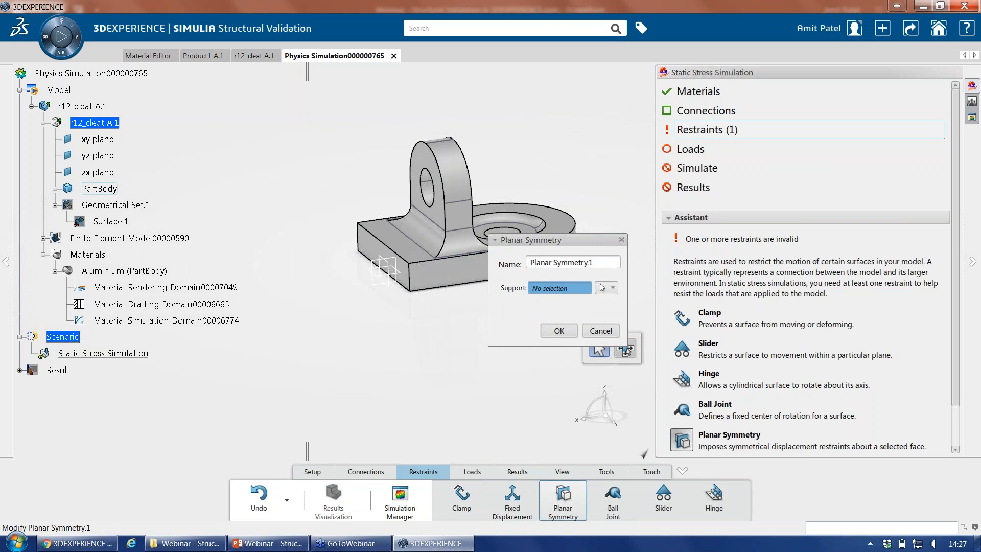
{"action": "left_click", "coordinate": [378, 252]}
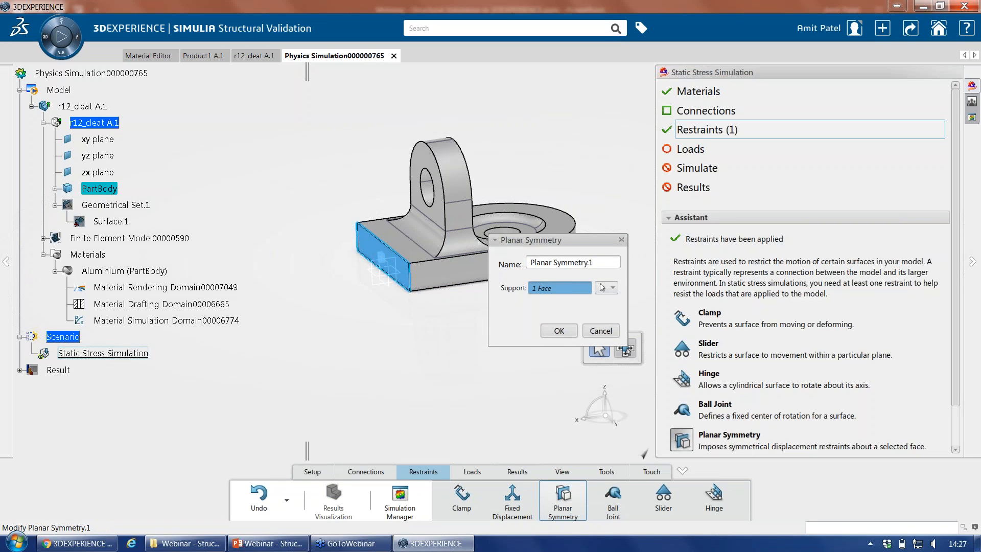
{"action": "left_click", "coordinate": [559, 330]}
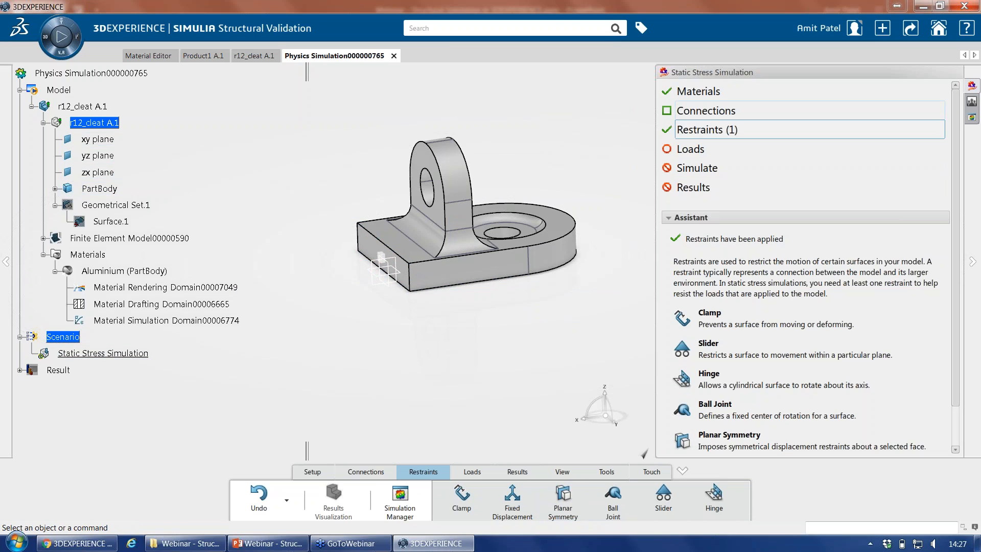
- Check the planar symmetry restraint in the Simulation Manager's feature list, and return to the Static Stress Simulation assistant
{"action": "left_click", "coordinate": [974, 118]}
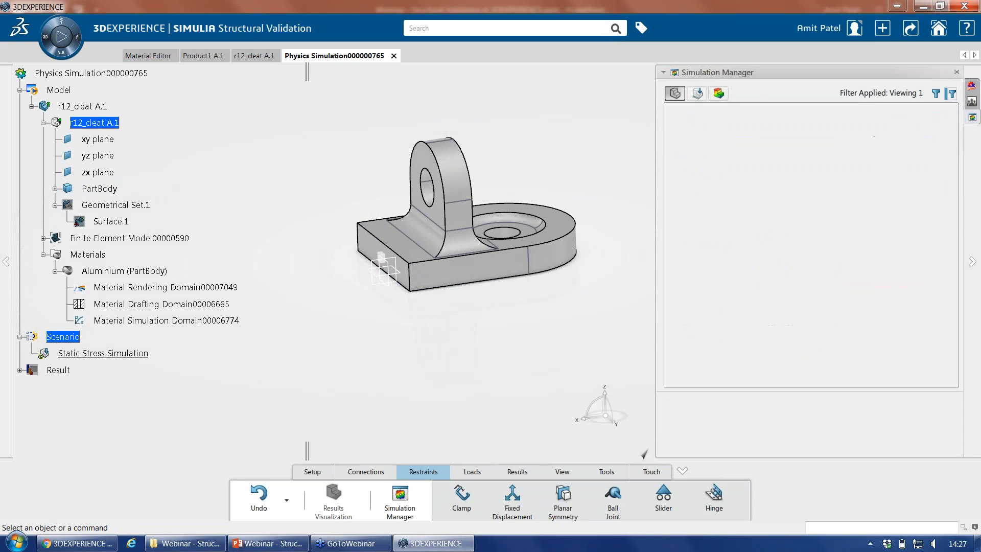
{"action": "left_click", "coordinate": [698, 93]}
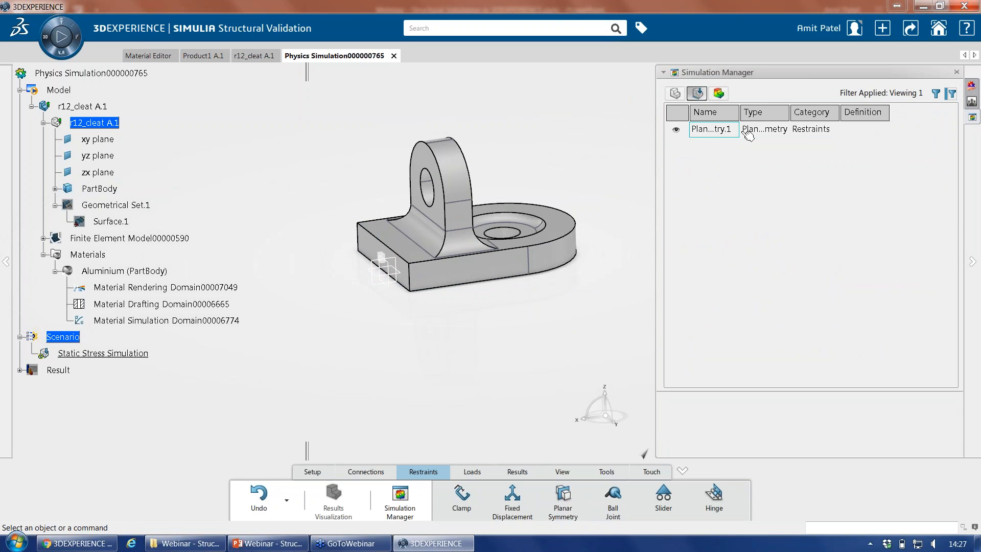
{"action": "left_click", "coordinate": [714, 130]}
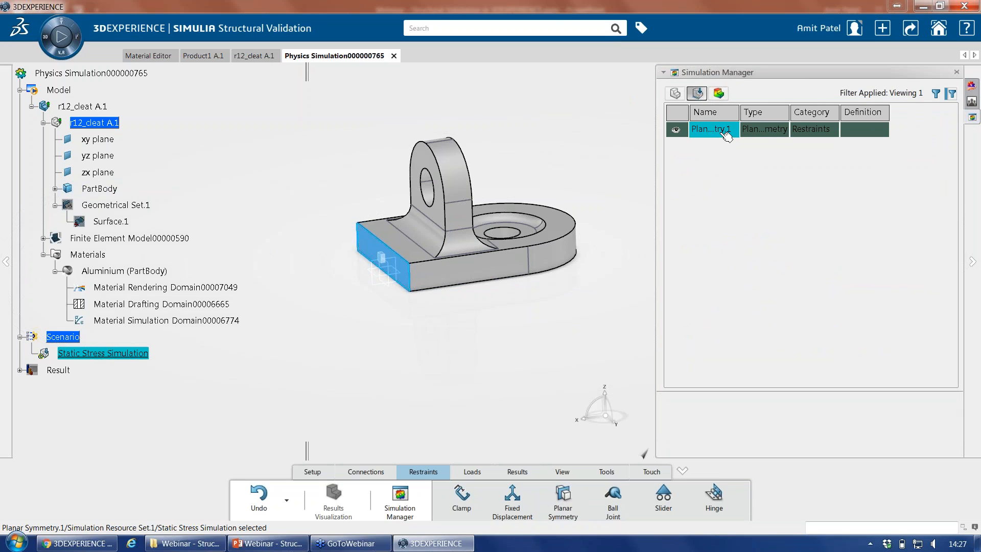
{"action": "left_click", "coordinate": [972, 85]}
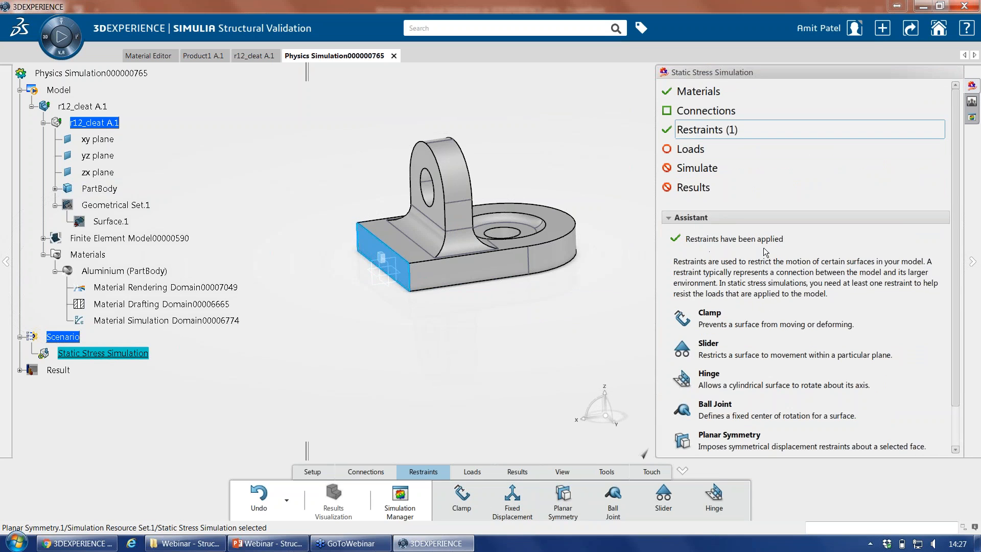
{"action": "left_click", "coordinate": [482, 392]}
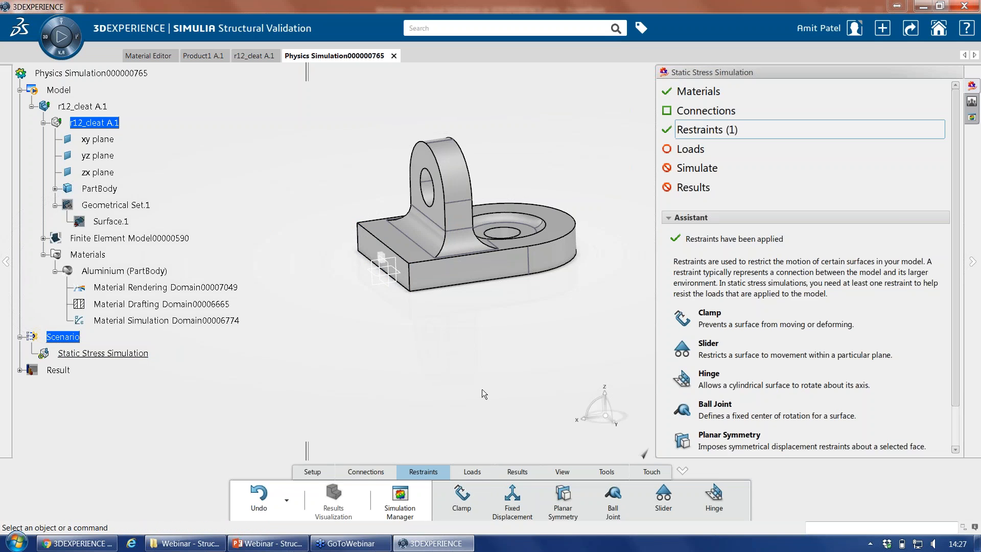
- Apply a Clamp restraint to the bottom face of the cleat's base
{"action": "middle_click_drag", "start_coordinate": [475, 385], "coordinate": [470, 226]}
{"action": "left_click", "coordinate": [464, 500]}
{"action": "left_click", "coordinate": [450, 268]}
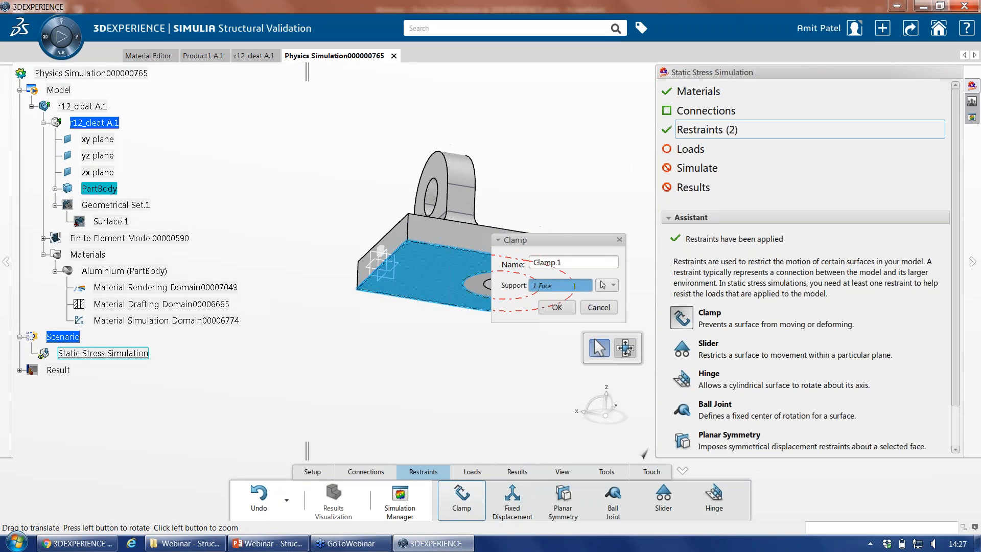
{"action": "middle_click_drag", "start_coordinate": [450, 276], "coordinate": [452, 340]}
{"action": "left_click", "coordinate": [558, 307]}
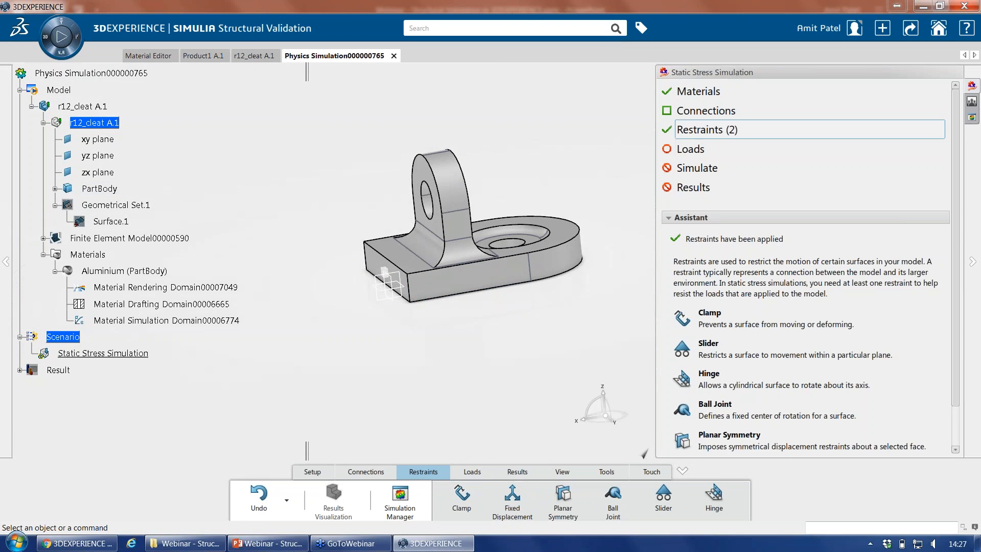
- Check the restraints listed in the Simulation Manager, and go back to the simulation assistant
{"action": "left_click", "coordinate": [973, 118]}
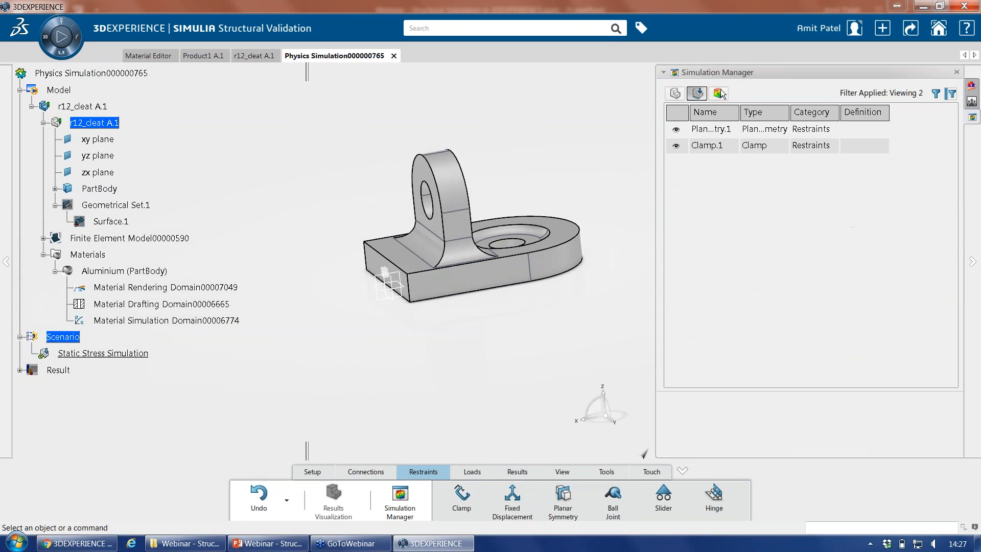
{"action": "middle_click_drag", "start_coordinate": [575, 275], "coordinate": [567, 408]}
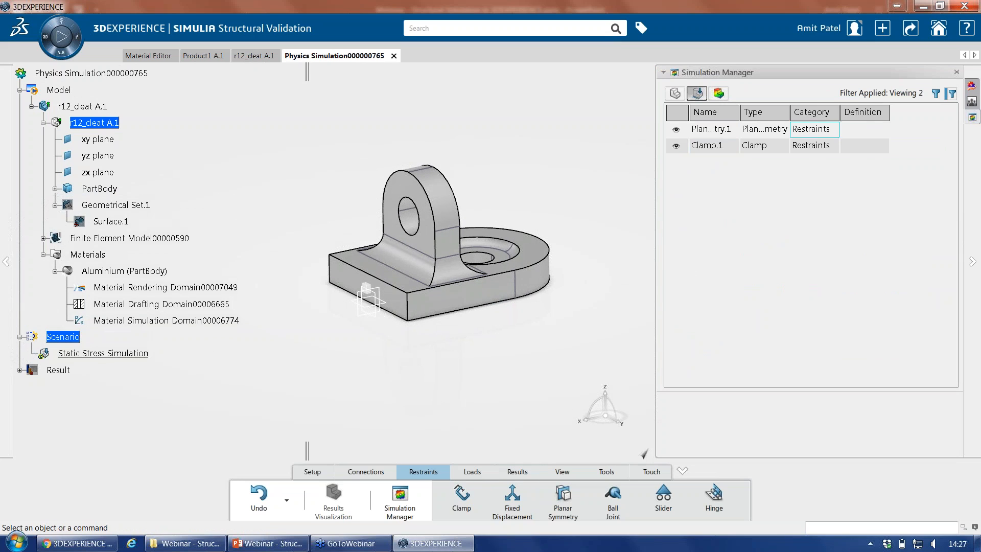
{"action": "left_click", "coordinate": [972, 85]}
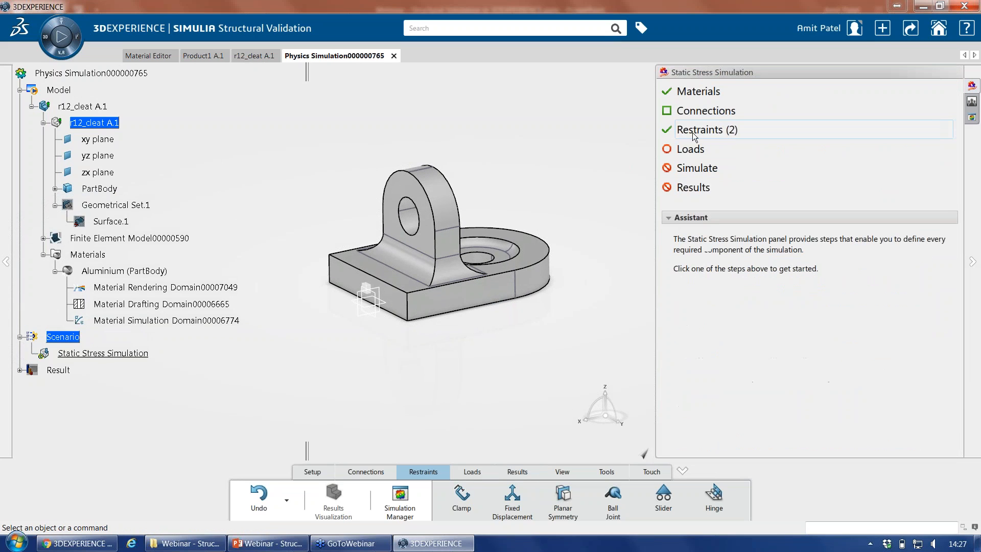
- Start a Force load with the inner cylindrical face of the upright lug's hole as its support
{"action": "left_click", "coordinate": [694, 149]}
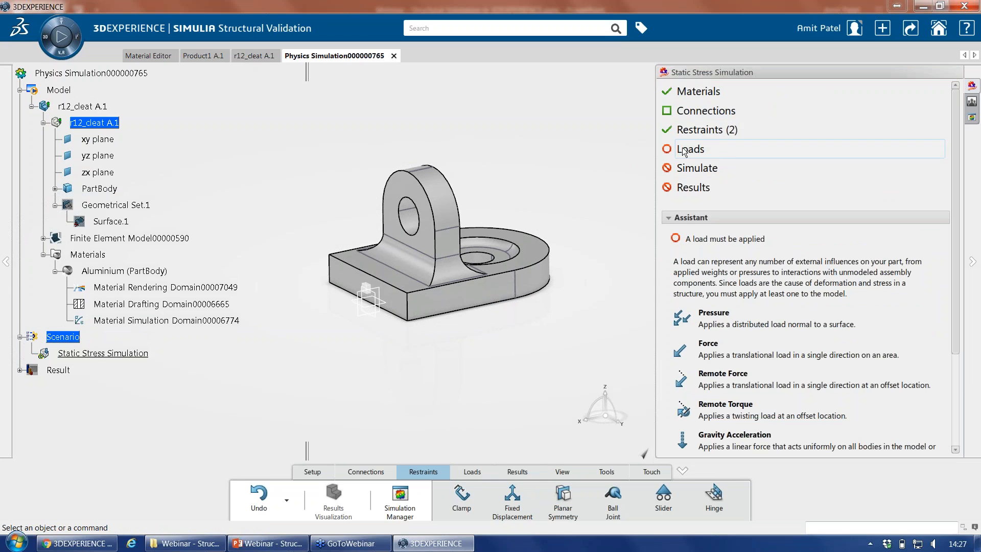
{"action": "left_click", "coordinate": [471, 472]}
{"action": "middle_click_drag", "start_coordinate": [506, 364], "coordinate": [515, 364]}
{"action": "left_click", "coordinate": [491, 498]}
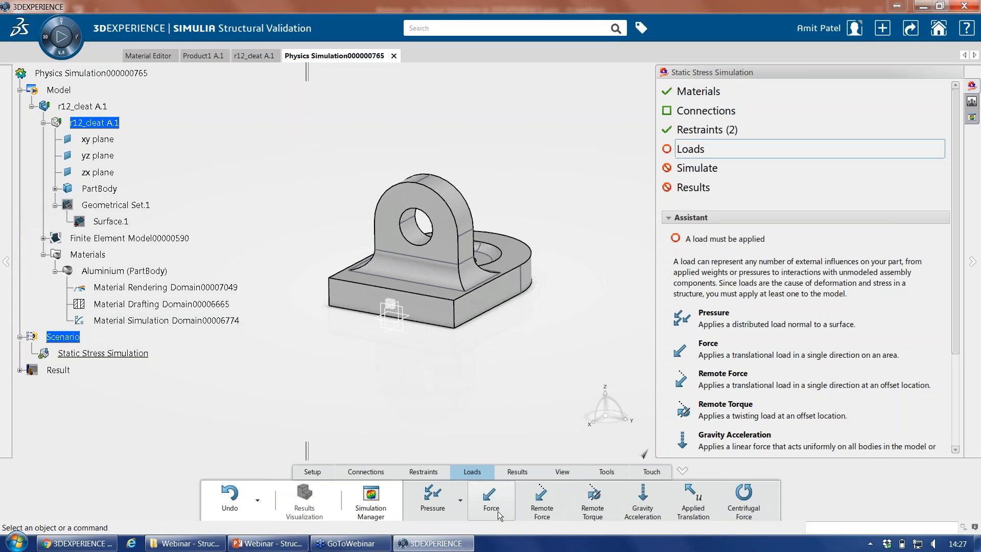
{"action": "middle_click_drag", "start_coordinate": [404, 304], "coordinate": [376, 215]}
{"action": "left_click", "coordinate": [458, 226]}
{"action": "left_click_drag", "start_coordinate": [529, 246], "coordinate": [651, 167]}
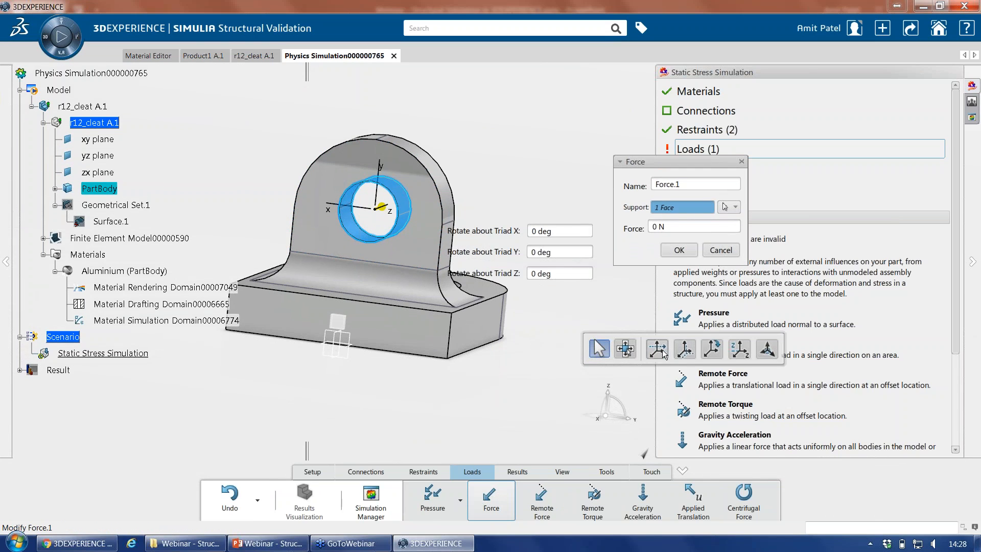
- Rotate the force's direction triad about its Y axis by 900 degrees
{"action": "left_click", "coordinate": [557, 252]}
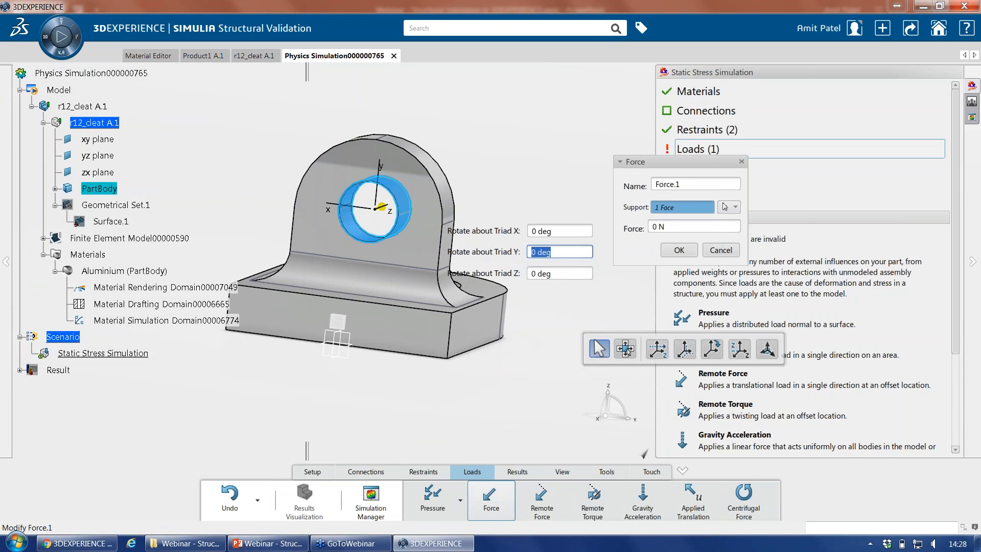
{"action": "type", "text": "900"}
{"action": "key", "text": "Return"}
{"action": "left_click", "coordinate": [529, 252]}
- Rotate the force's direction triad by 90 degrees about X and 180 degrees about Z
{"action": "middle_click_drag", "start_coordinate": [350, 279], "coordinate": [372, 329]}
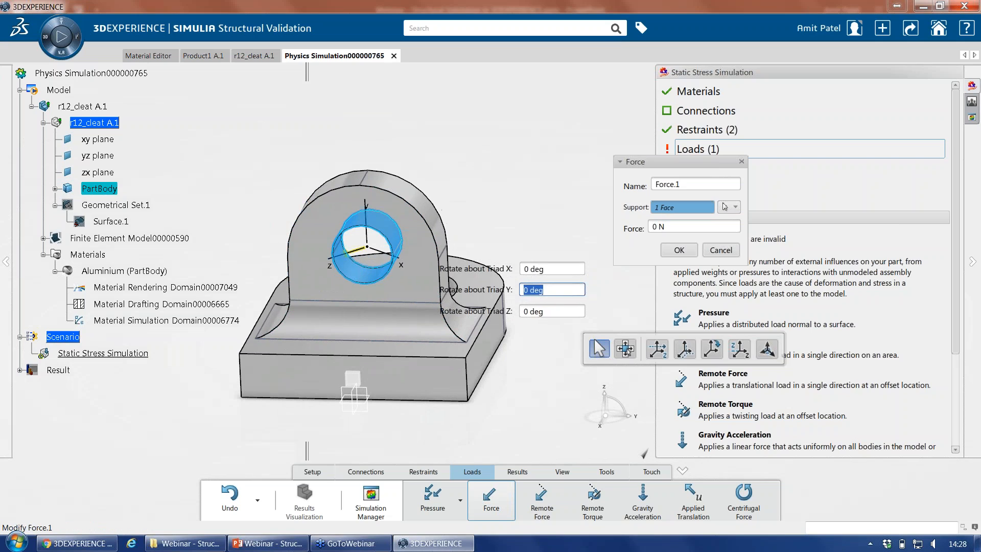
{"action": "left_click", "coordinate": [551, 269]}
{"action": "type", "text": "90"}
{"action": "key", "text": "Return"}
{"action": "left_click", "coordinate": [556, 314]}
{"action": "type", "text": "180"}
{"action": "key", "text": "Return"}
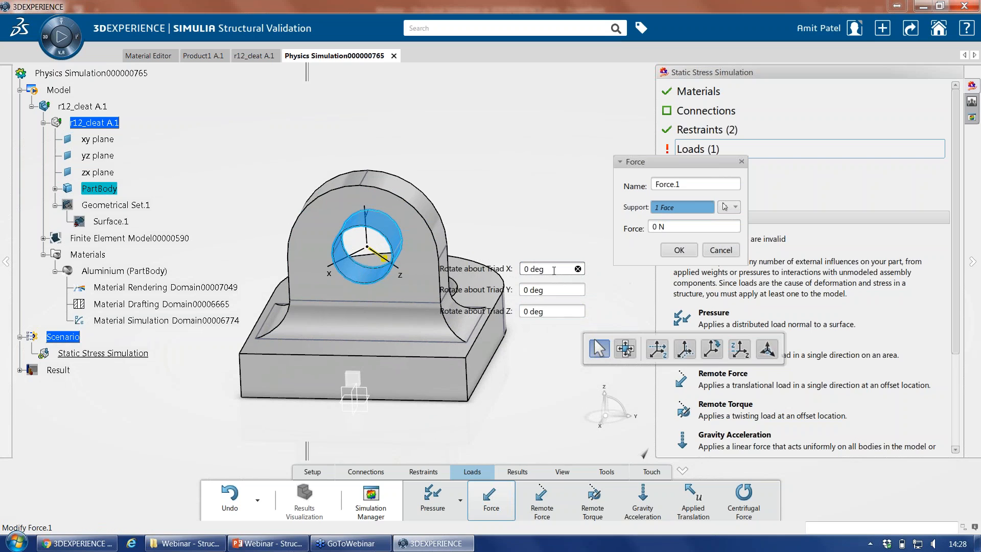
- Discard the current force definition and start a new Force supported by the inner cylindrical face of the lug's hole
{"action": "middle_click_drag", "start_coordinate": [414, 305], "coordinate": [399, 312]}
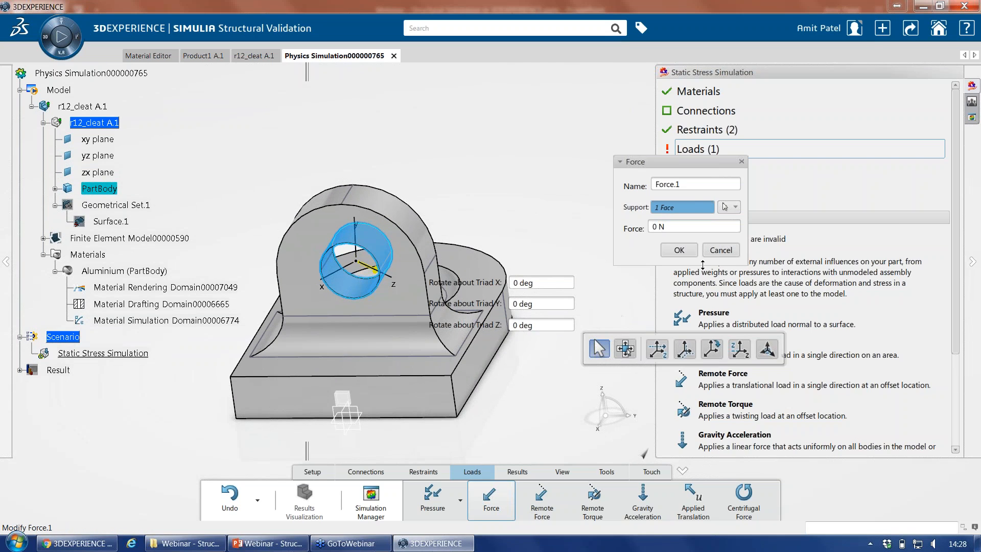
{"action": "left_click", "coordinate": [719, 250]}
{"action": "left_click", "coordinate": [491, 500]}
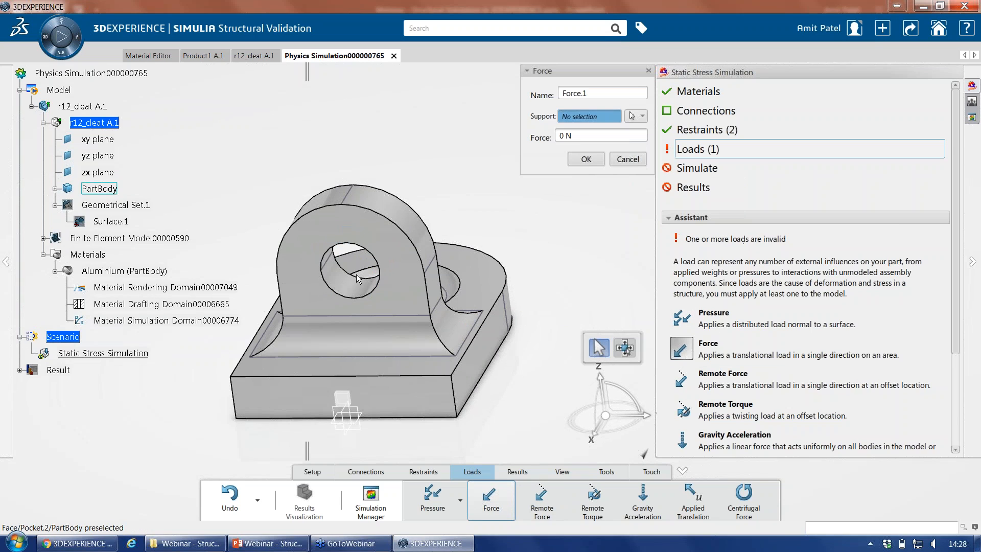
{"action": "left_click", "coordinate": [357, 280]}
{"action": "middle_click_drag", "start_coordinate": [360, 310], "coordinate": [350, 311]}
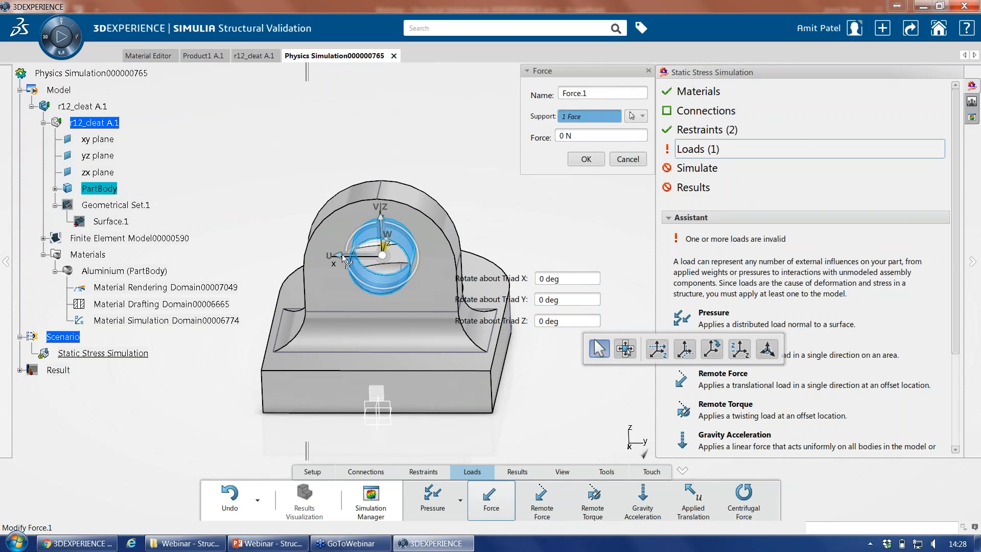
- Reorient the force's triad so that the force points vertically along the Z axis
{"action": "left_click", "coordinate": [553, 135]}
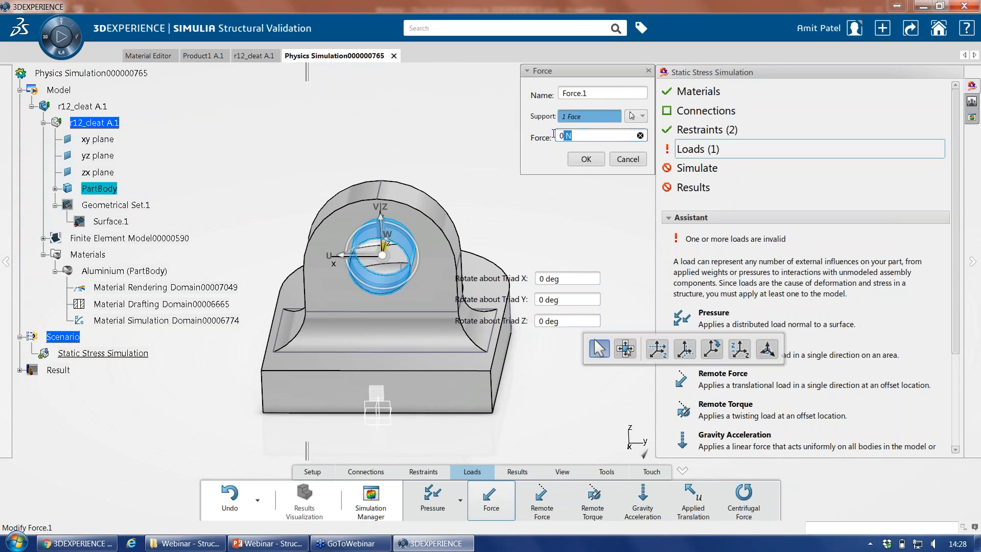
{"action": "left_click", "coordinate": [657, 349]}
{"action": "left_click", "coordinate": [685, 349]}
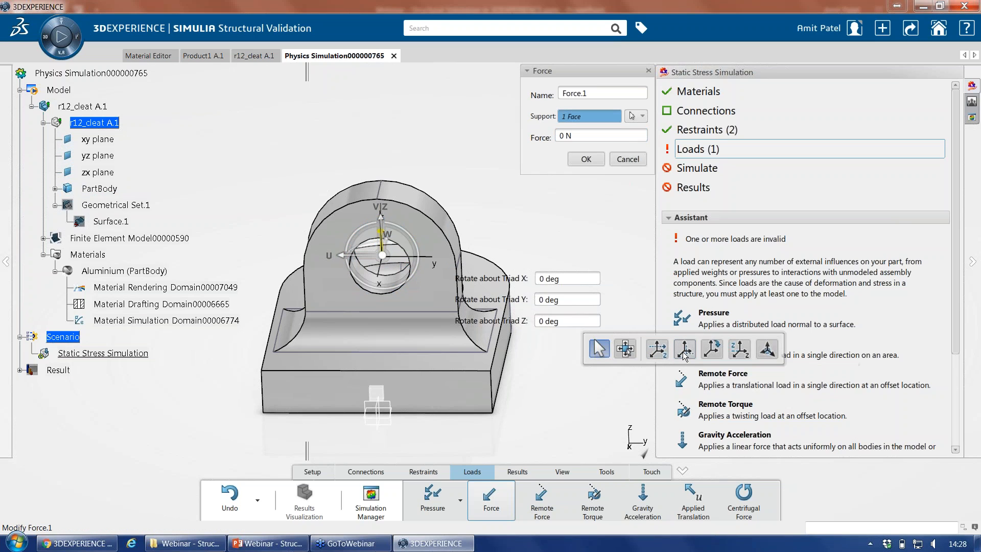
{"action": "left_click", "coordinate": [716, 351]}
{"action": "left_click_drag", "start_coordinate": [405, 231], "coordinate": [419, 252]}
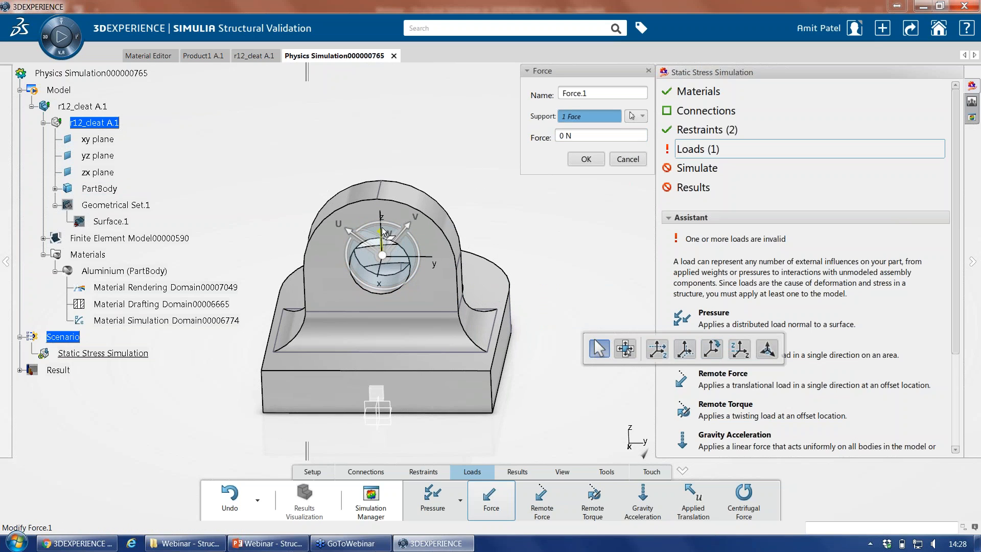
- Set the force magnitude to 500 N and apply the load to the hole face
{"action": "left_click", "coordinate": [583, 138]}
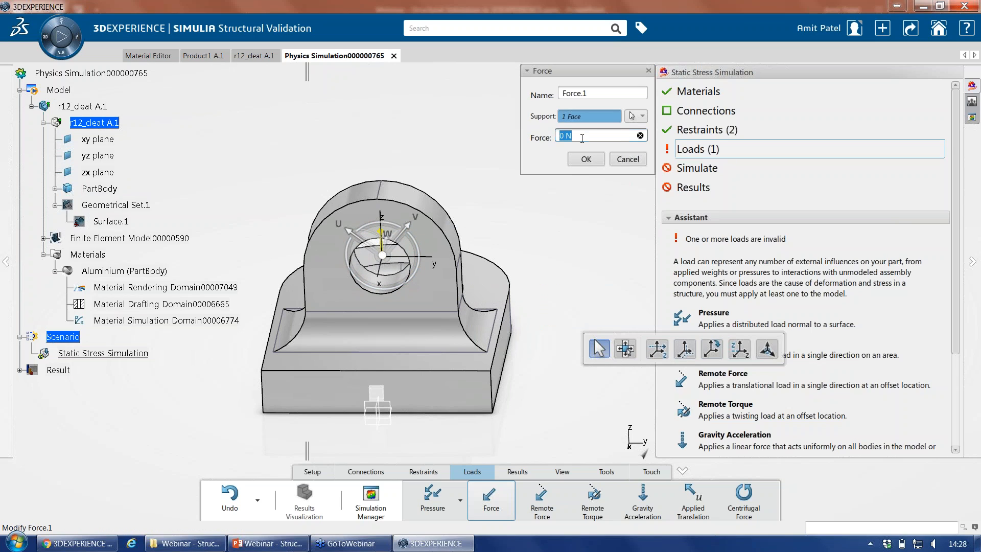
{"action": "type", "text": "500"}
{"action": "left_click", "coordinate": [586, 159]}
- Run the static stress simulation with Draft accuracy in Interactive execution mode
{"action": "middle_click_drag", "start_coordinate": [427, 302], "coordinate": [238, 319]}
{"action": "middle_click_drag", "start_coordinate": [401, 289], "coordinate": [247, 279]}
{"action": "scroll", "coordinate": [353, 281], "scroll_direction": "up", "scroll_amount": 1}
{"action": "middle_click_drag", "start_coordinate": [368, 279], "coordinate": [526, 176]}
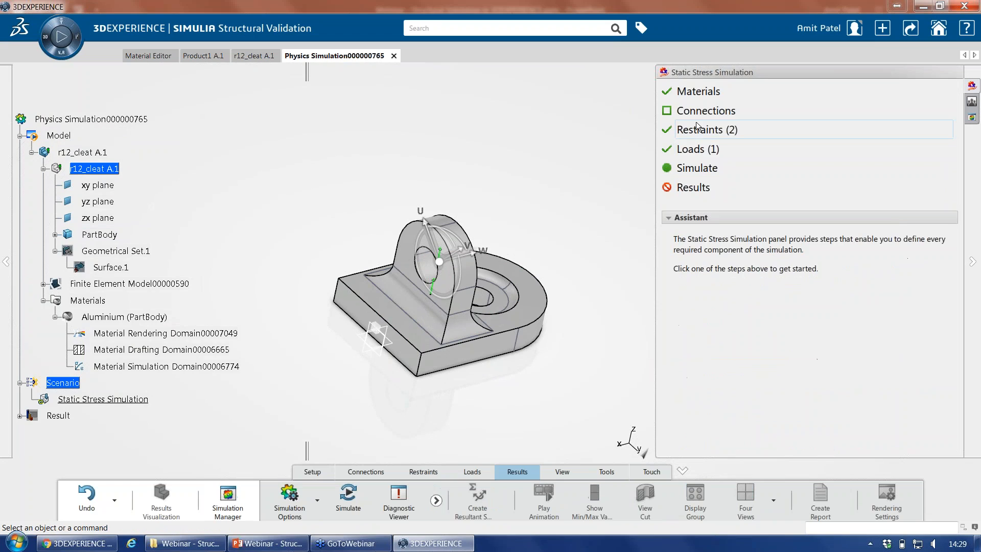
{"action": "left_click", "coordinate": [694, 170]}
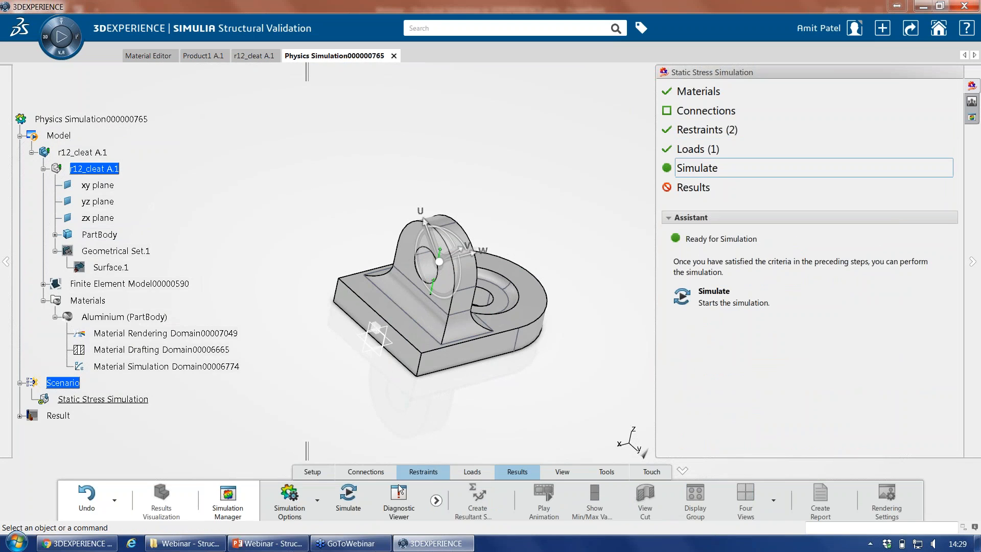
{"action": "left_click", "coordinate": [346, 504]}
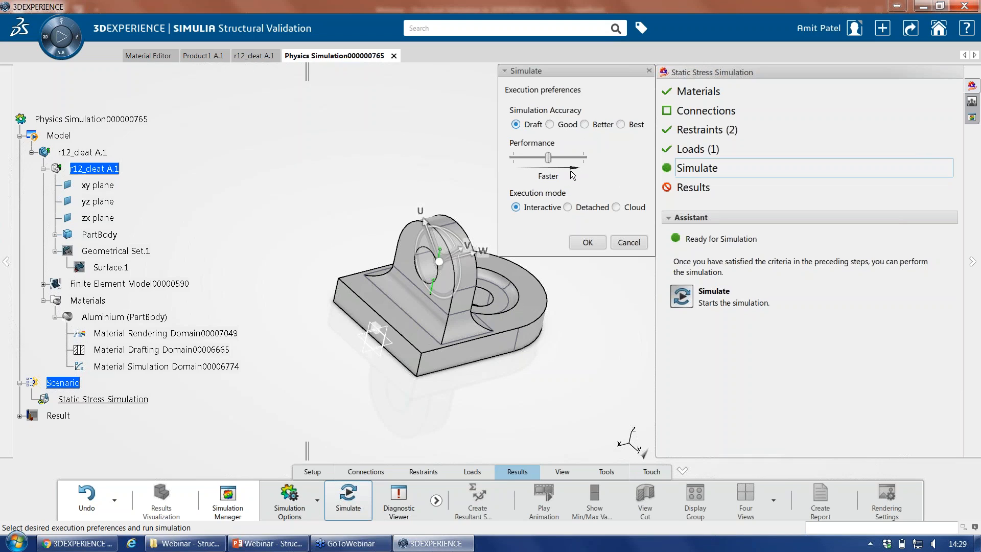
{"action": "left_click", "coordinate": [591, 126]}
{"action": "left_click", "coordinate": [566, 127]}
{"action": "left_click", "coordinate": [519, 127]}
{"action": "left_click", "coordinate": [588, 242]}
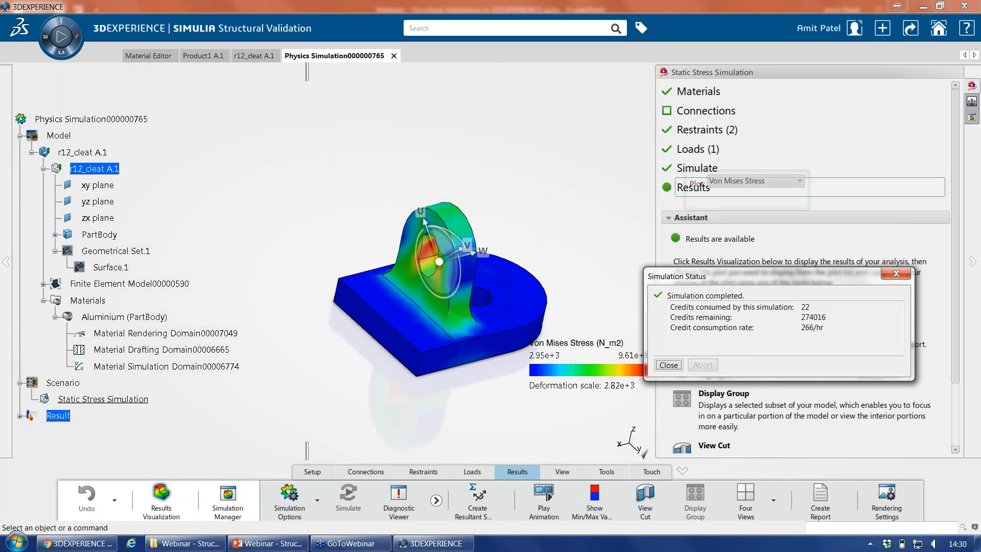
- Close the simulation status and move the plot selector off the assistant into the view above the part
{"action": "left_click", "coordinate": [669, 365]}
{"action": "left_click", "coordinate": [821, 189]}
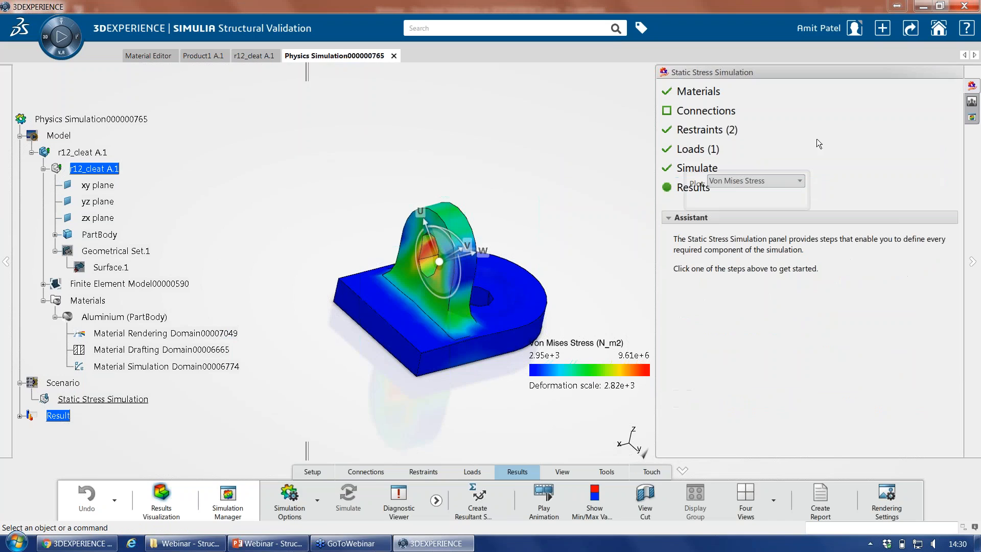
{"action": "left_click_drag", "start_coordinate": [676, 202], "coordinate": [480, 131]}
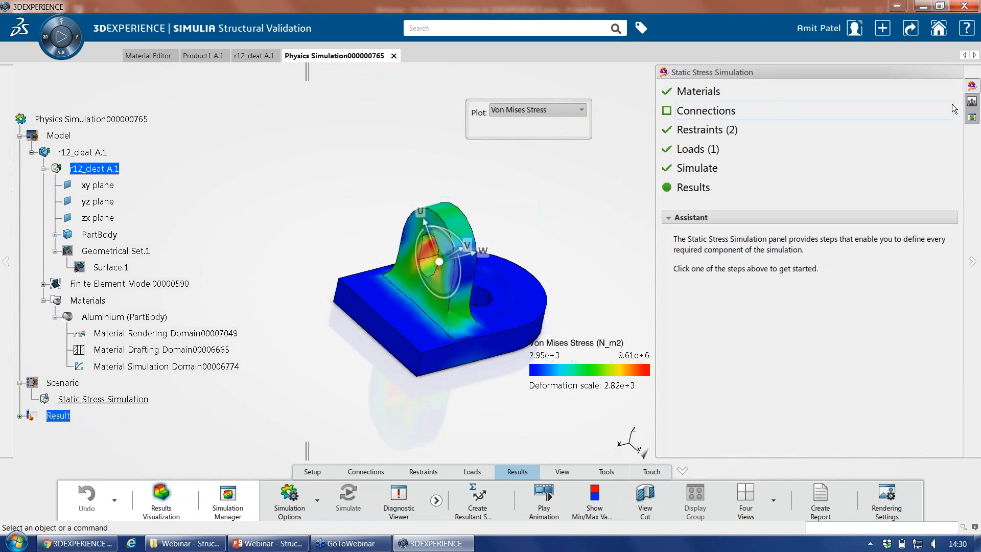
- List the results in the Simulation Manager and review the deformation, displacement, active yielding and displacement vector plots, finishing on Von Mises Stress
{"action": "left_click", "coordinate": [974, 119]}
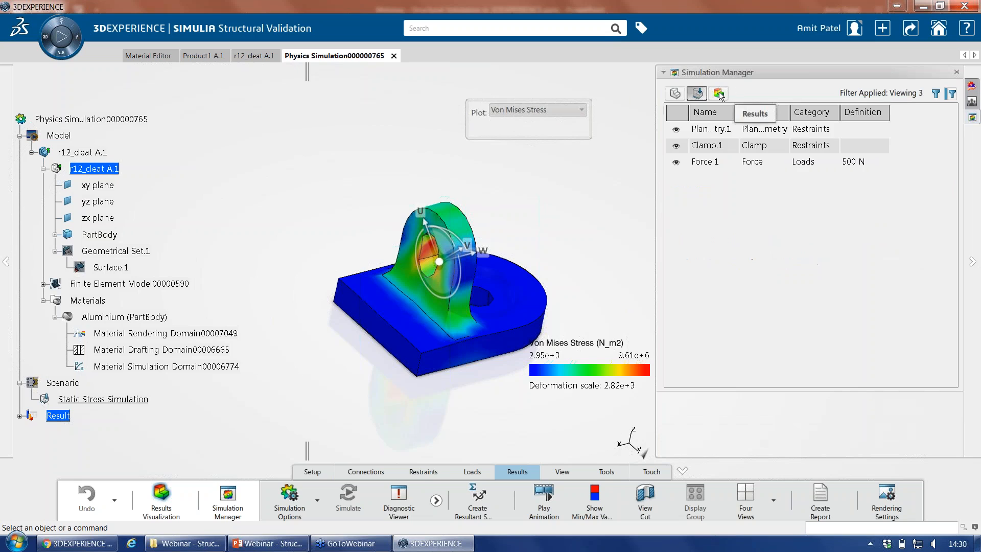
{"action": "left_click", "coordinate": [719, 93]}
{"action": "double_click", "coordinate": [708, 148]}
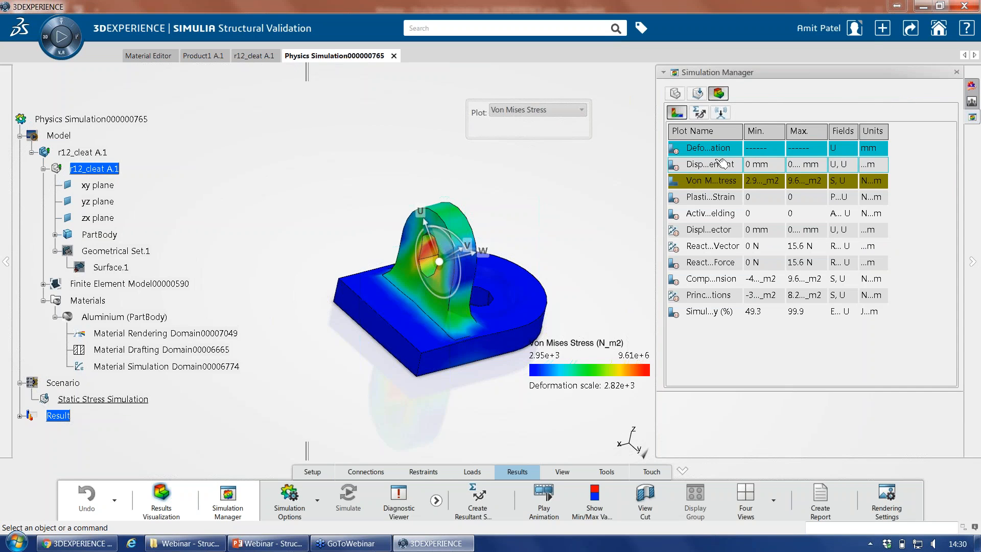
{"action": "double_click", "coordinate": [717, 166]}
{"action": "double_click", "coordinate": [719, 181]}
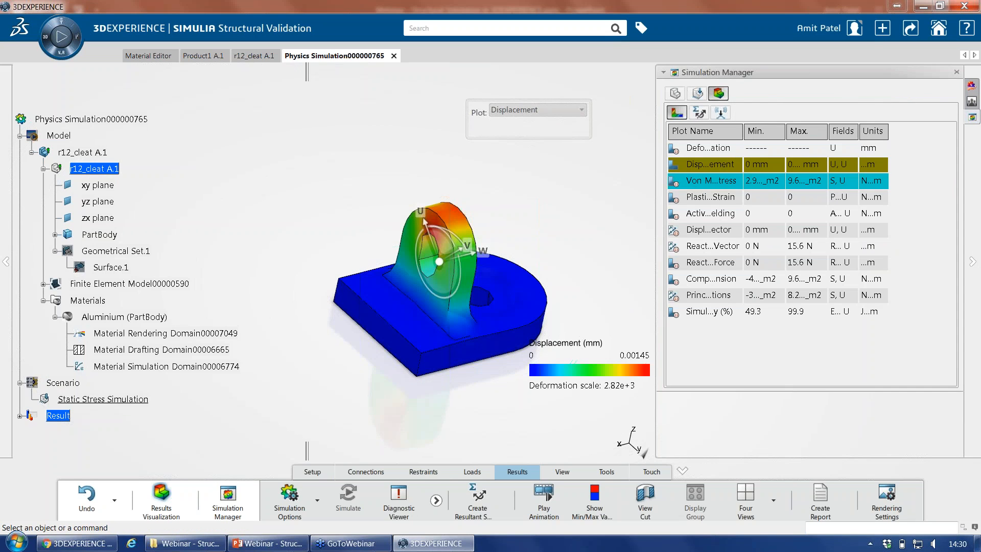
{"action": "double_click", "coordinate": [724, 214]}
{"action": "double_click", "coordinate": [710, 229]}
{"action": "double_click", "coordinate": [721, 181]}
- Move the Von Mises Stress legend above the part and open its options
{"action": "middle_click_drag", "start_coordinate": [567, 221], "coordinate": [533, 218]}
{"action": "left_click_drag", "start_coordinate": [585, 369], "coordinate": [349, 111]}
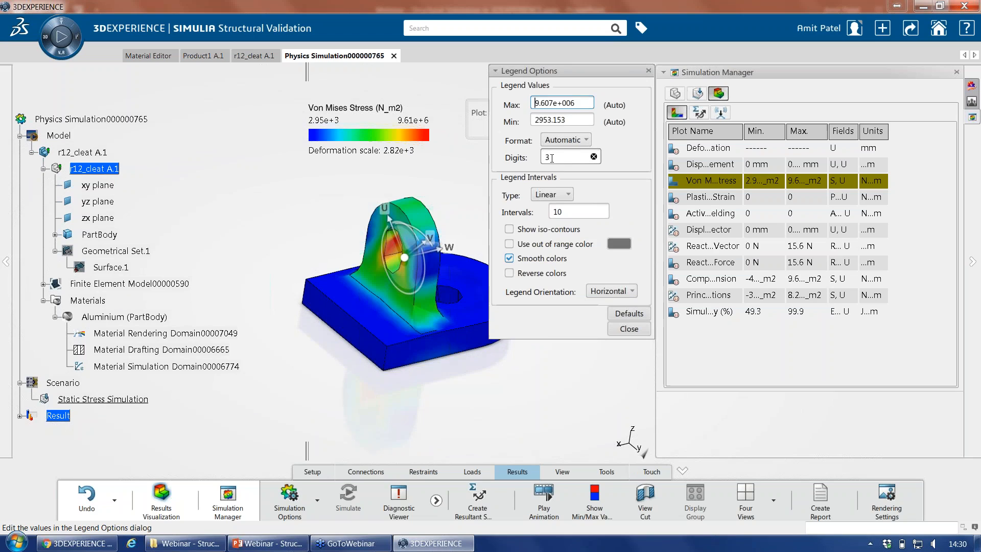
- Preview the stress legend in Decimal format and the plot with iso-contours, restoring the Automatic format and hiding the iso-contours
{"action": "left_click", "coordinate": [565, 142]}
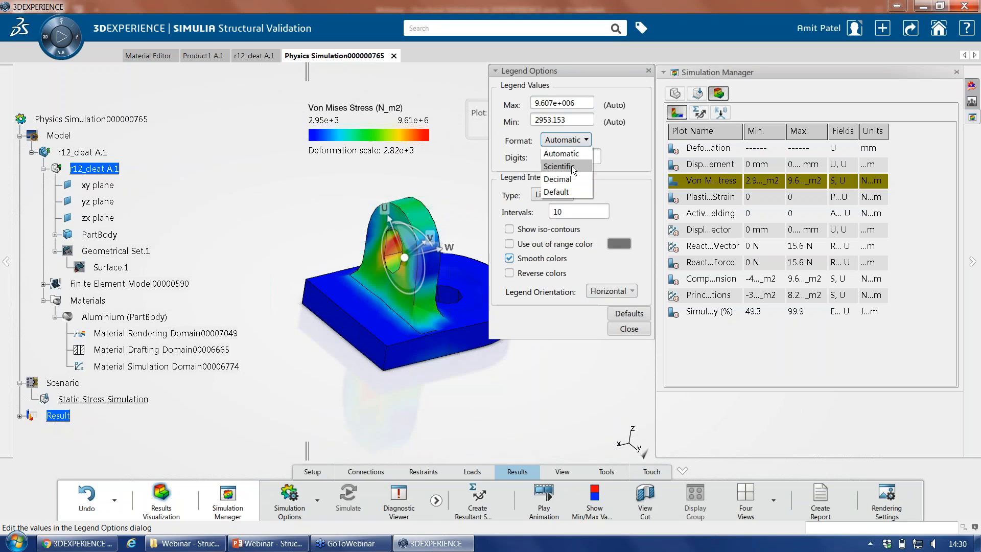
{"action": "left_click", "coordinate": [571, 177]}
{"action": "left_click", "coordinate": [569, 141]}
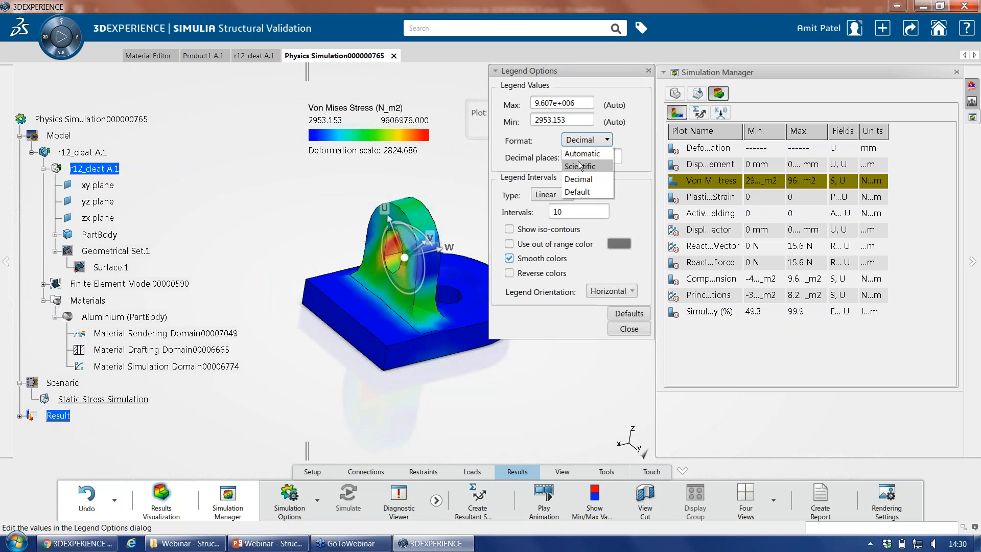
{"action": "left_click", "coordinate": [581, 158]}
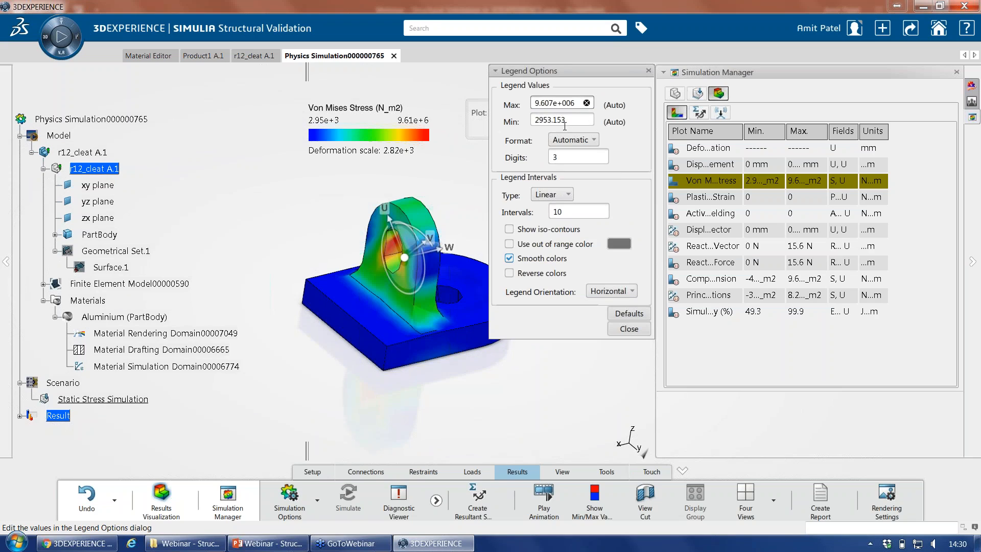
{"action": "left_click", "coordinate": [509, 228]}
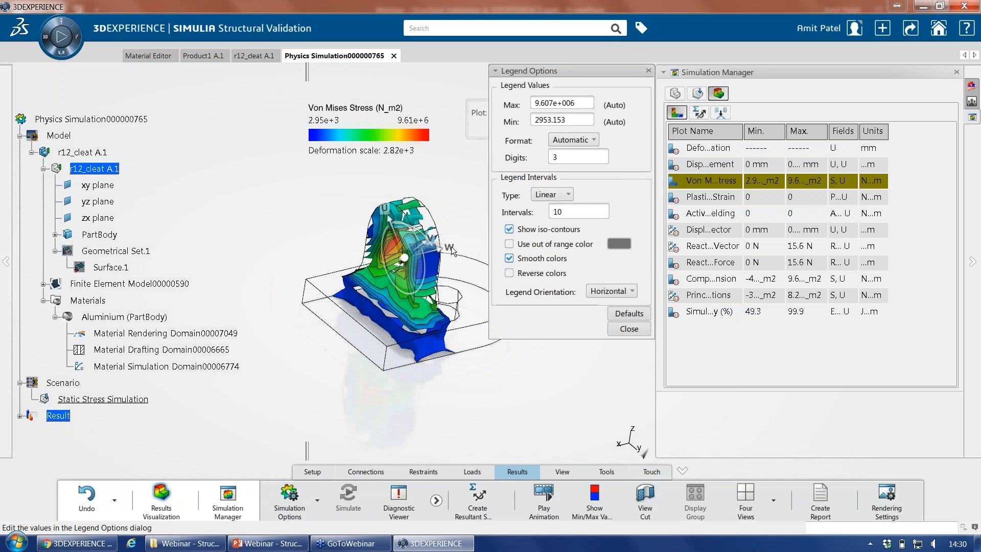
{"action": "left_click", "coordinate": [543, 233]}
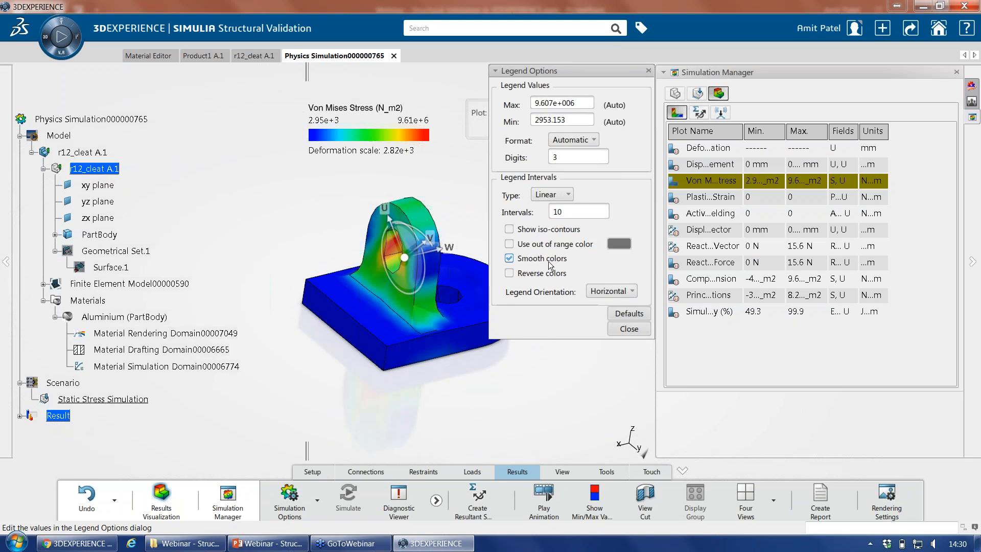
- Turn off smooth colors for the Von Mises plot, and preview reversed colors before switching them back off
{"action": "left_click", "coordinate": [550, 257]}
{"action": "middle_click_drag", "start_coordinate": [408, 273], "coordinate": [367, 226]}
{"action": "left_click", "coordinate": [537, 276]}
{"action": "left_click", "coordinate": [542, 272]}
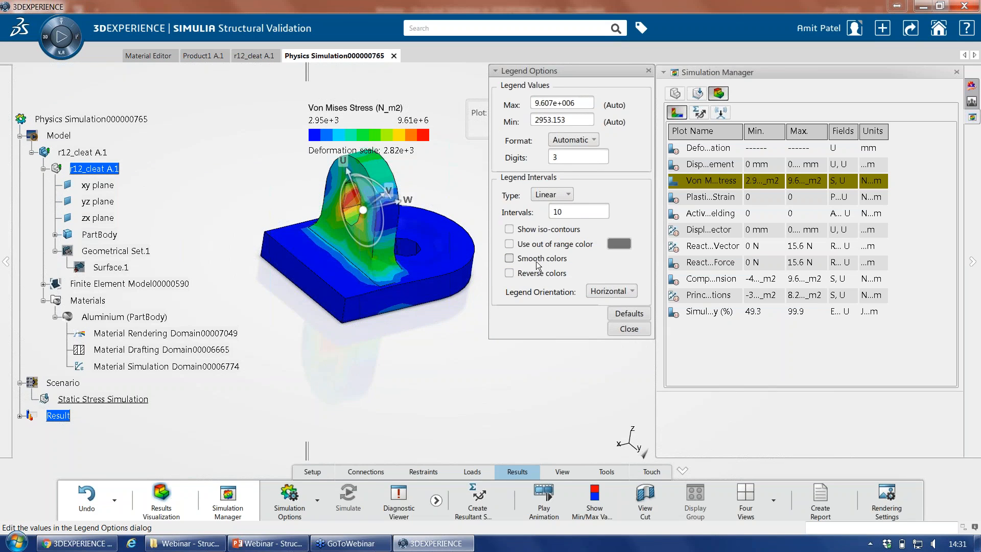
{"action": "left_click", "coordinate": [520, 260]}
{"action": "left_click", "coordinate": [521, 262]}
- Set the legend orientation to Vertical and close the legend options
{"action": "scroll", "coordinate": [485, 276], "scroll_direction": "up", "scroll_amount": 5}
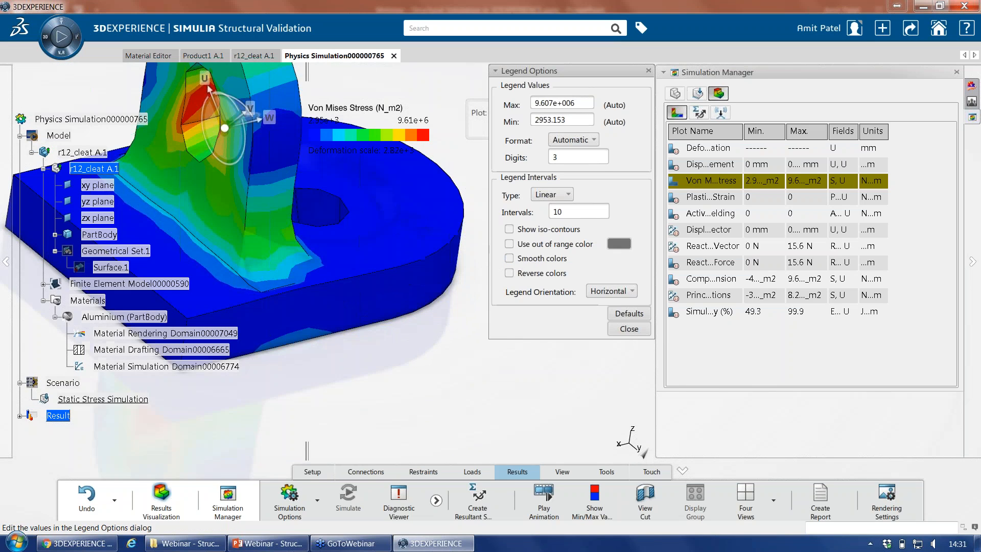
{"action": "scroll", "coordinate": [341, 272], "scroll_direction": "up", "scroll_amount": 5}
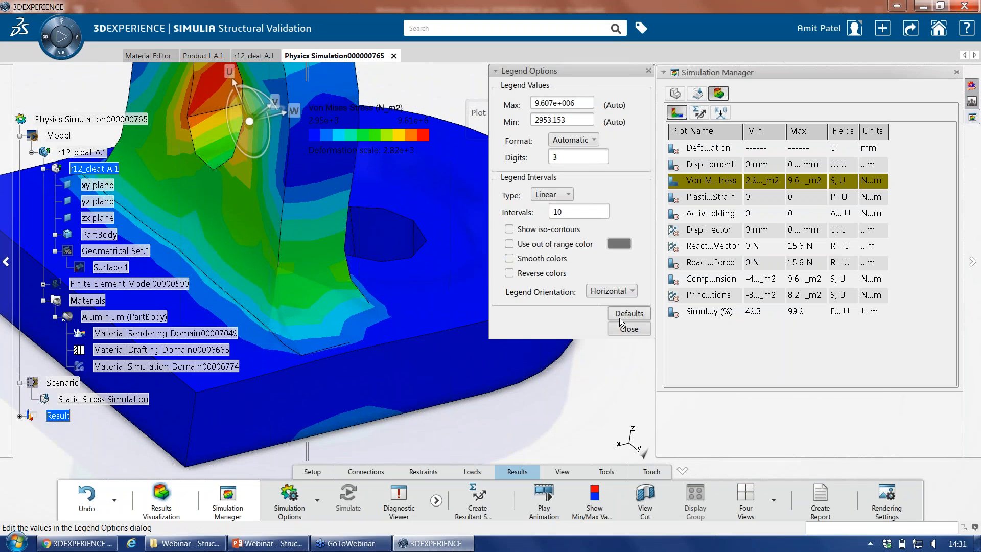
{"action": "left_click", "coordinate": [604, 318]}
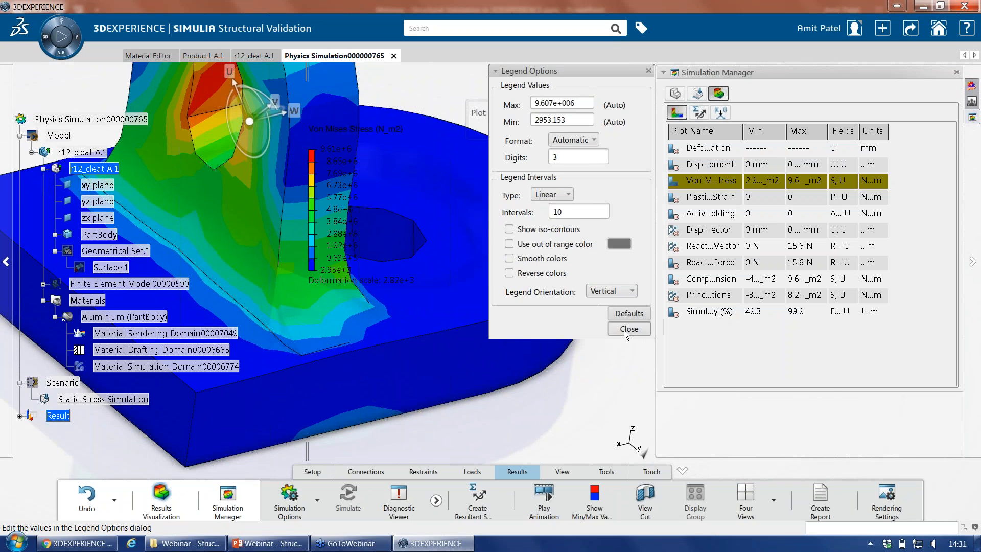
{"action": "left_click", "coordinate": [624, 330]}
- Move the vertical stress legend away from the lug to the lower right of the part, and show the whole part
{"action": "middle_click_drag", "start_coordinate": [319, 193], "coordinate": [341, 177]}
{"action": "left_click", "coordinate": [322, 181]}
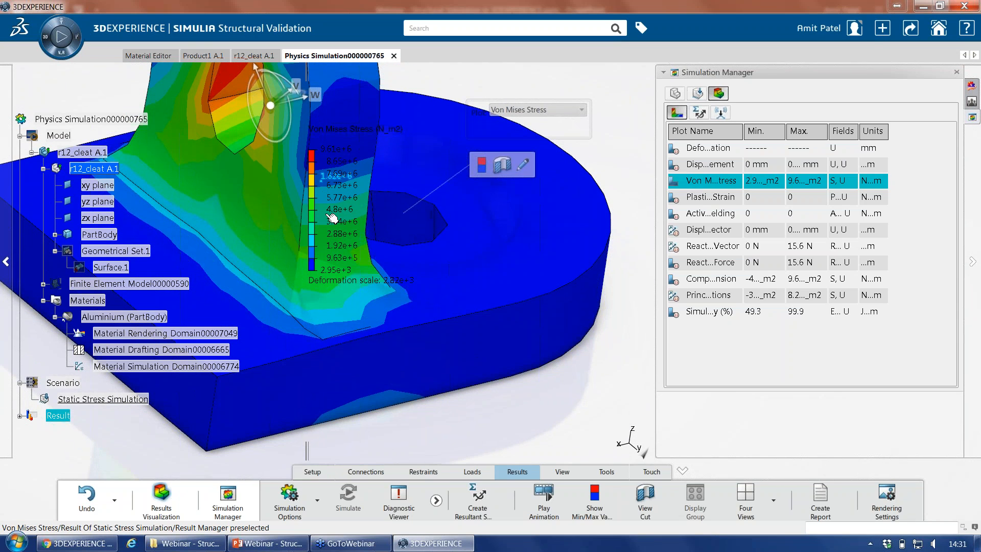
{"action": "left_click_drag", "start_coordinate": [317, 209], "coordinate": [634, 319]}
{"action": "left_click", "coordinate": [544, 302]}
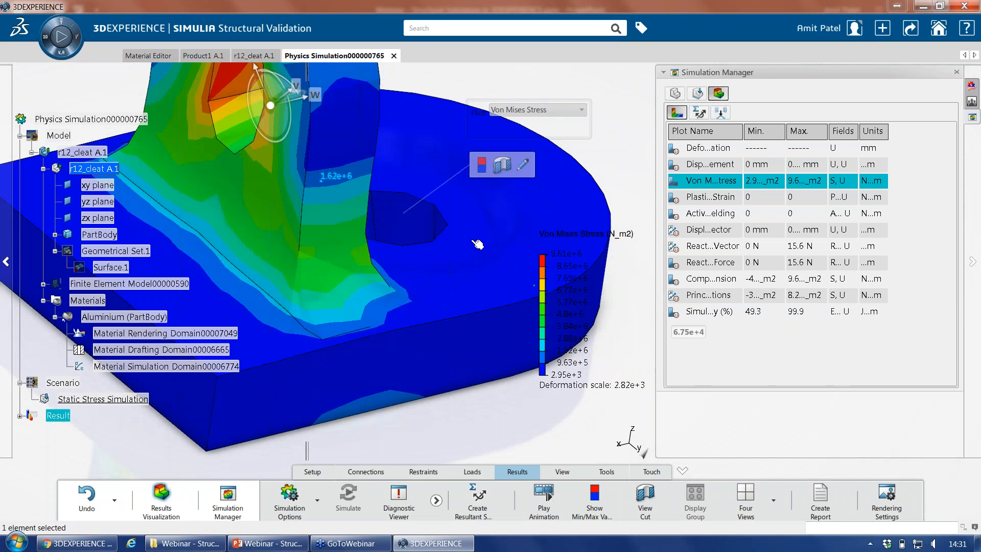
{"action": "middle_click_drag", "start_coordinate": [421, 213], "coordinate": [434, 246]}
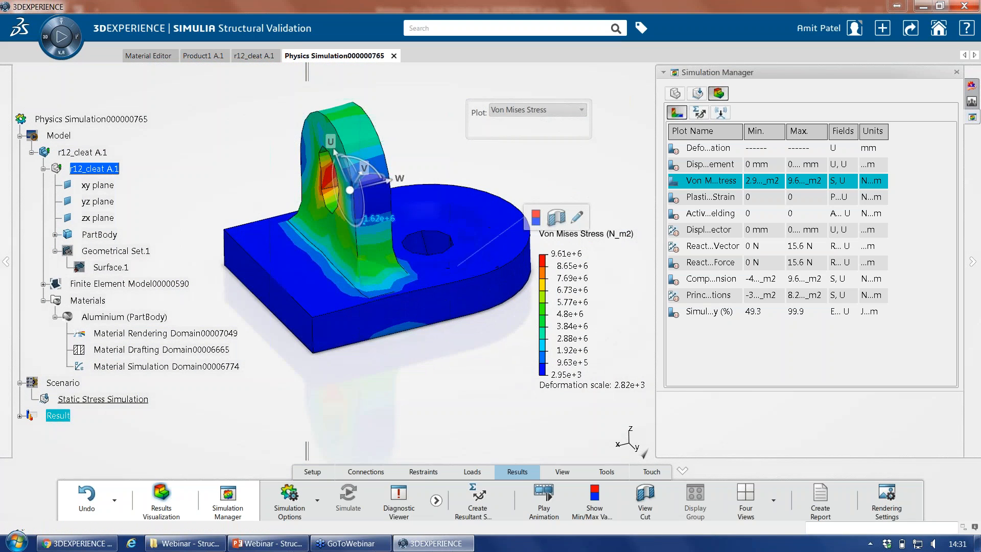
- Create a view cut of the Von Mises plot with its plane tilted through the upright lug and base, and accept it
{"action": "left_click", "coordinate": [556, 220]}
{"action": "left_click_drag", "start_coordinate": [397, 174], "coordinate": [420, 239]}
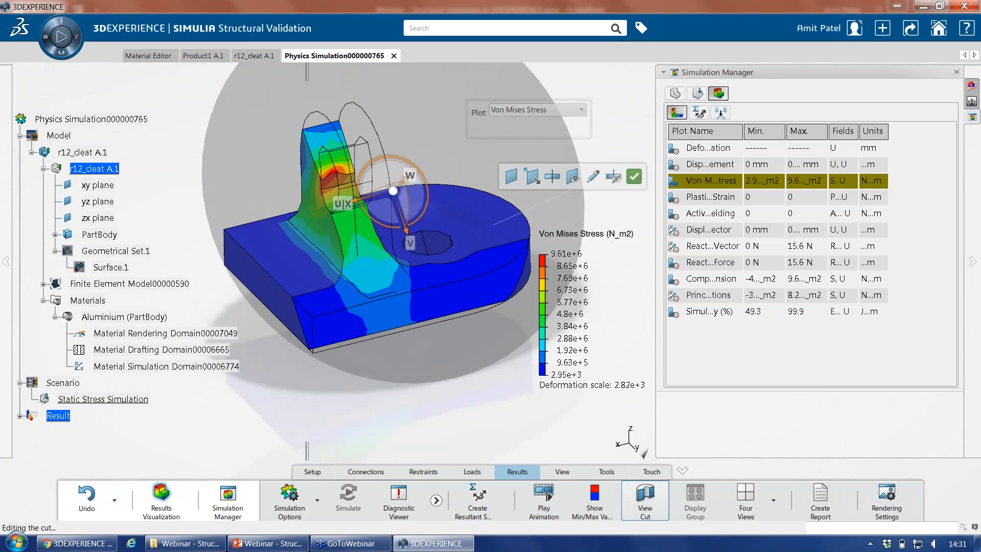
{"action": "left_click", "coordinate": [633, 176]}
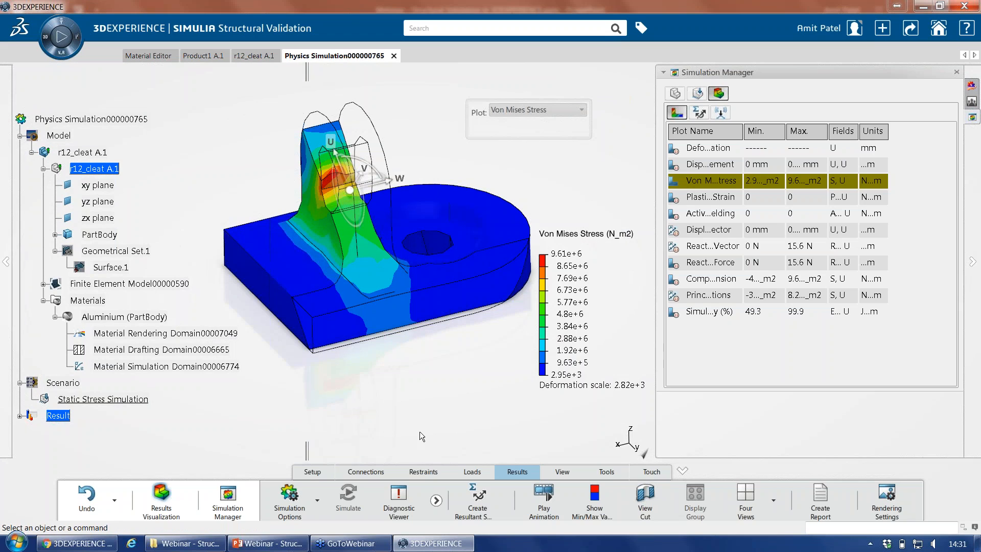
- Edit the view cut, rotating and moving its plane to an origin of about 3.1, 6.6, 14.0 with its normal nearly along X
{"action": "left_click", "coordinate": [645, 498]}
{"action": "middle_click_drag", "start_coordinate": [322, 292], "coordinate": [384, 296]}
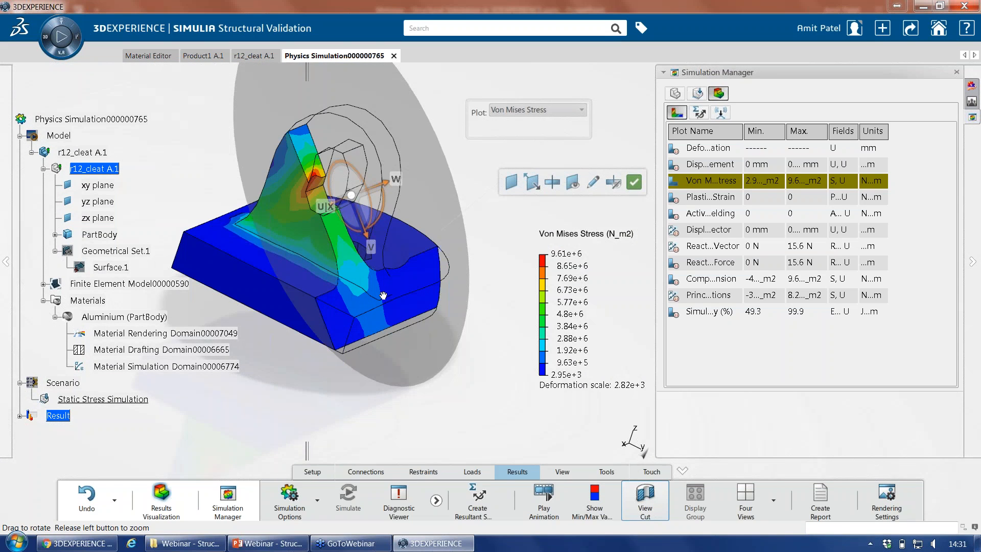
{"action": "left_click_drag", "start_coordinate": [390, 184], "coordinate": [363, 229]}
{"action": "middle_click_drag", "start_coordinate": [380, 239], "coordinate": [344, 225]}
{"action": "left_click_drag", "start_coordinate": [338, 260], "coordinate": [246, 287]}
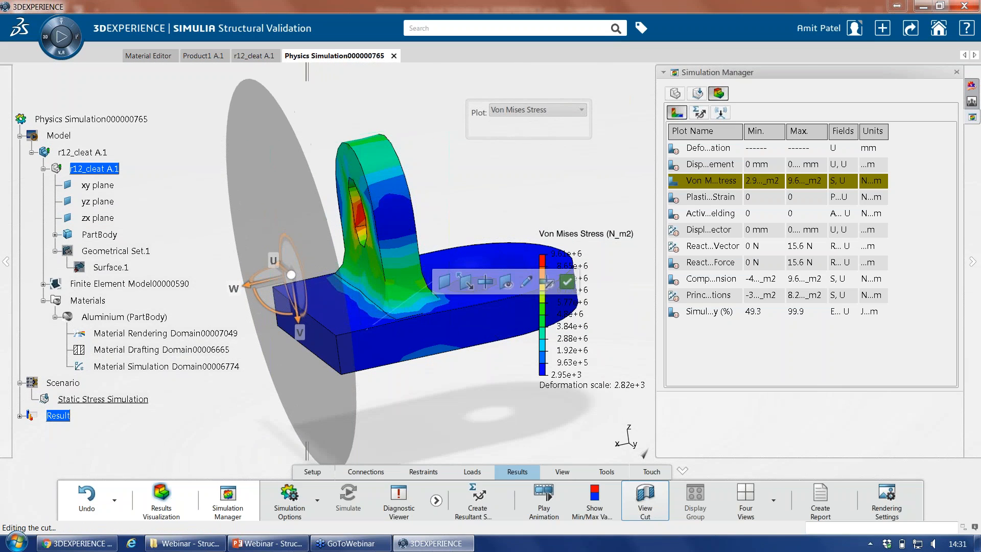
{"action": "left_click", "coordinate": [526, 282]}
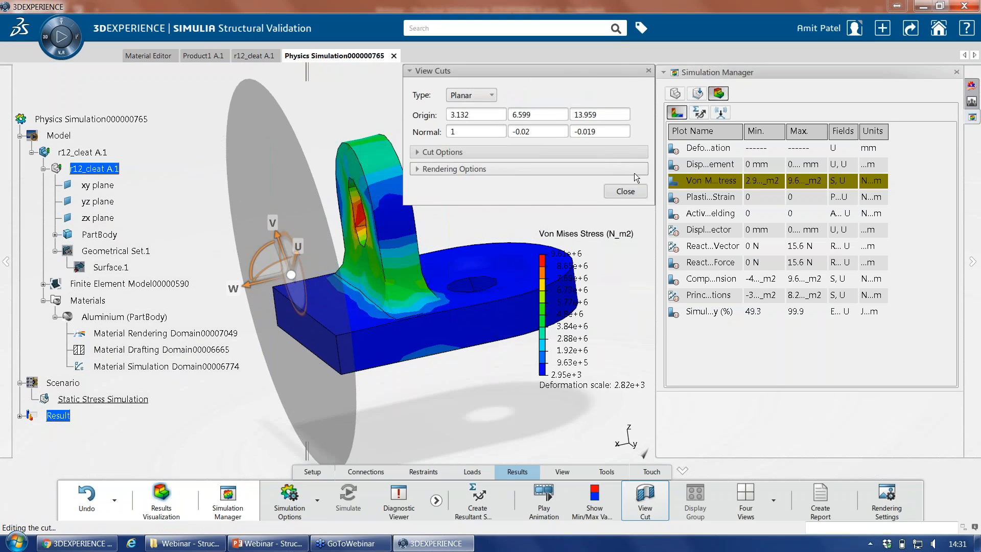
{"action": "left_click", "coordinate": [625, 191]}
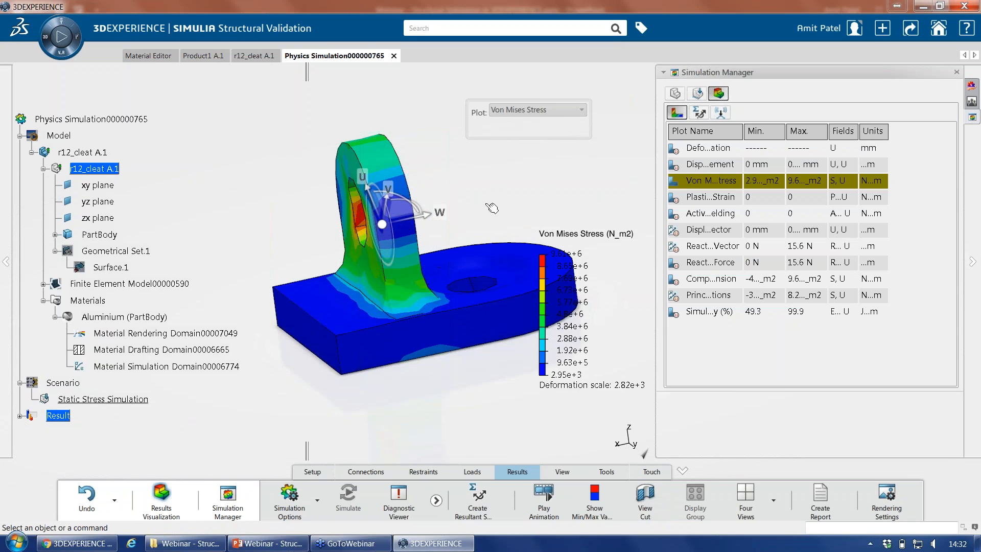
- Play the Von Mises stress animation with the Scale factor animation type and 100 frames
{"action": "middle_click_drag", "start_coordinate": [394, 310], "coordinate": [436, 350]}
{"action": "left_click", "coordinate": [550, 497]}
{"action": "middle_click_drag", "start_coordinate": [339, 246], "coordinate": [387, 217]}
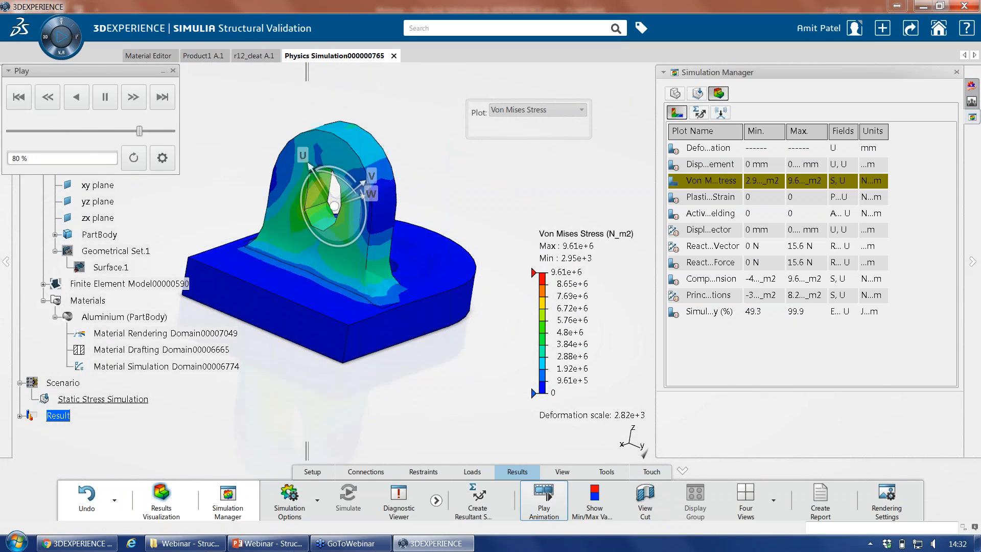
{"action": "left_click", "coordinate": [162, 159]}
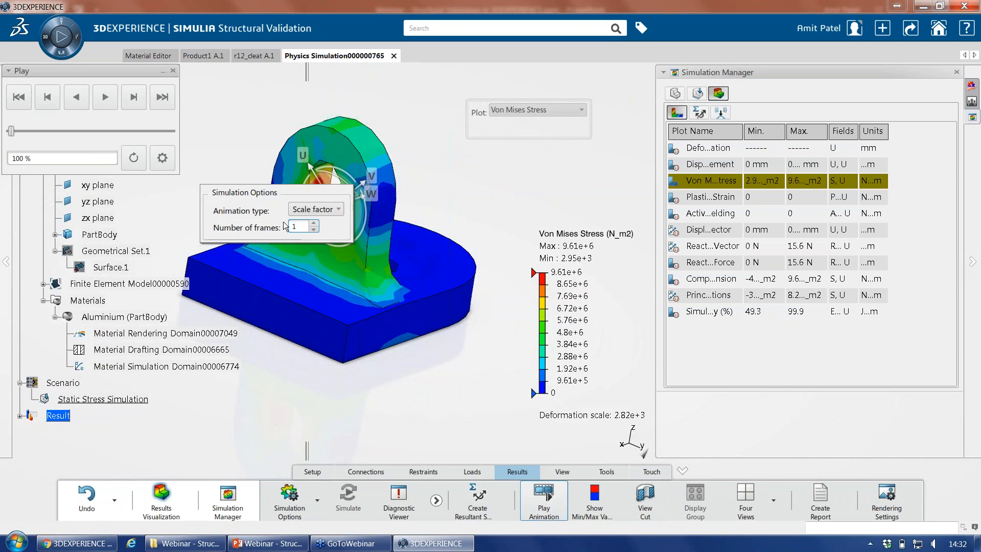
{"action": "left_click", "coordinate": [131, 149]}
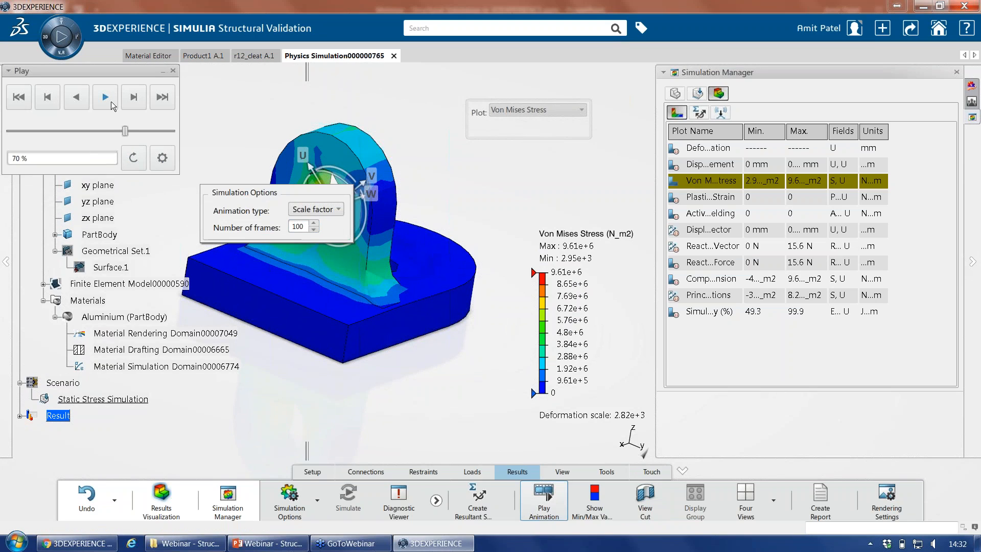
{"action": "left_click", "coordinate": [112, 103]}
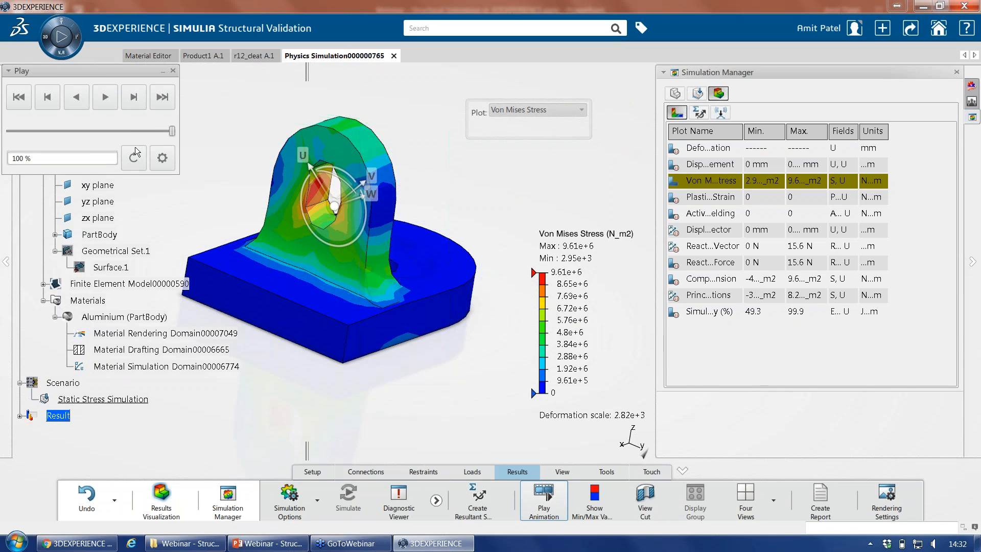
{"action": "left_click", "coordinate": [106, 98]}
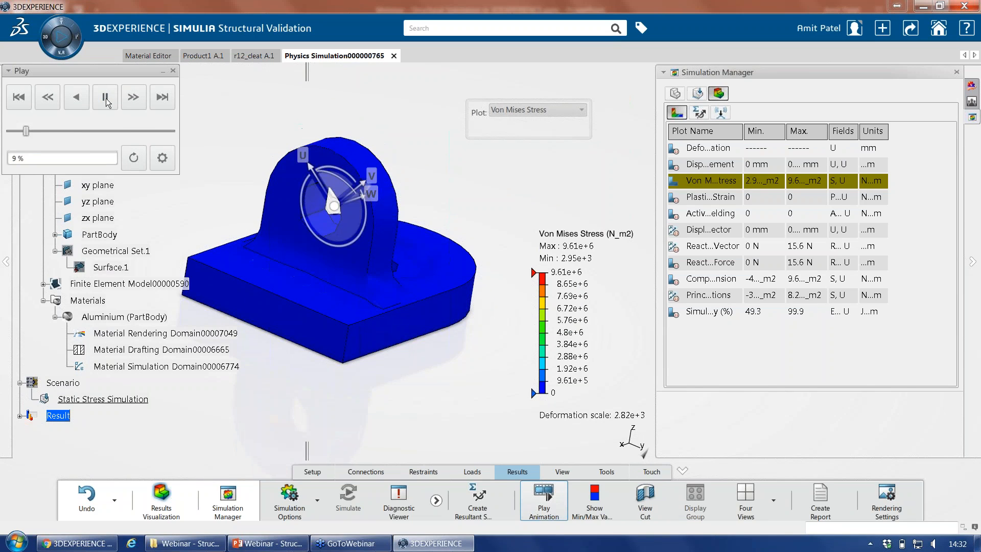
- Examine the running stress animation around the lug from other angles, and close the animation playback
{"action": "middle_click_drag", "start_coordinate": [322, 297], "coordinate": [289, 295]}
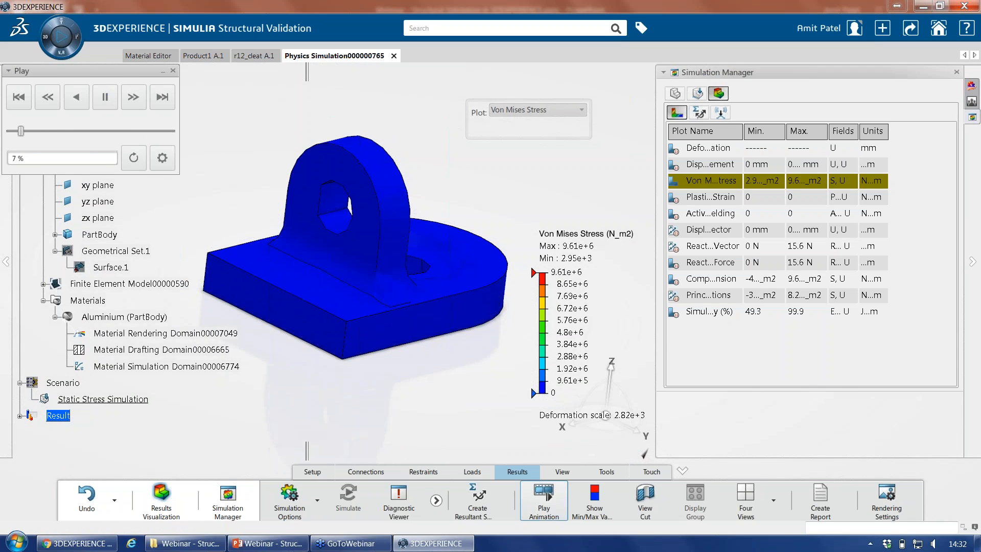
{"action": "middle_click_drag", "start_coordinate": [514, 327], "coordinate": [455, 330]}
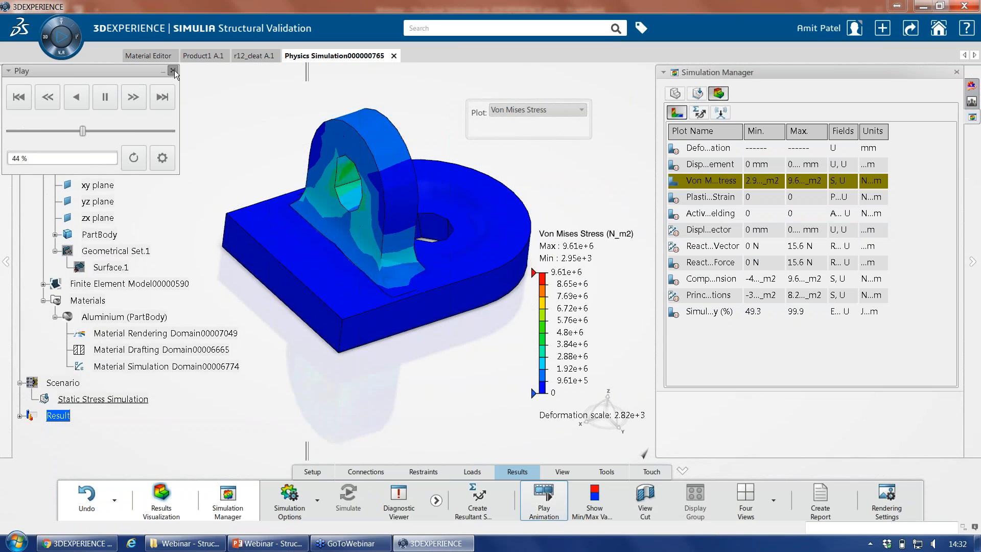
{"action": "key", "text": "Escape"}
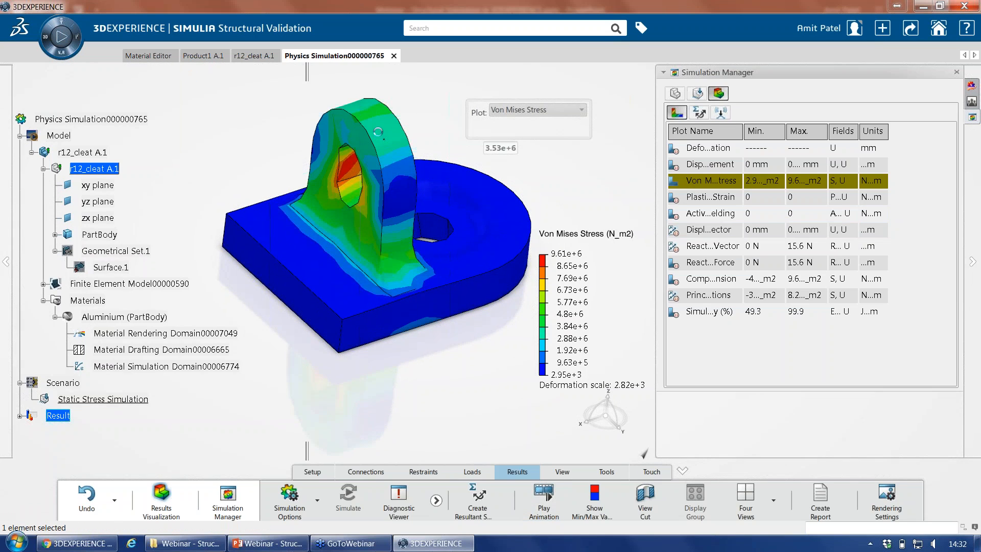
- Change the plot type of the Von Mises stress result to Symbol
{"action": "right_click", "coordinate": [386, 137]}
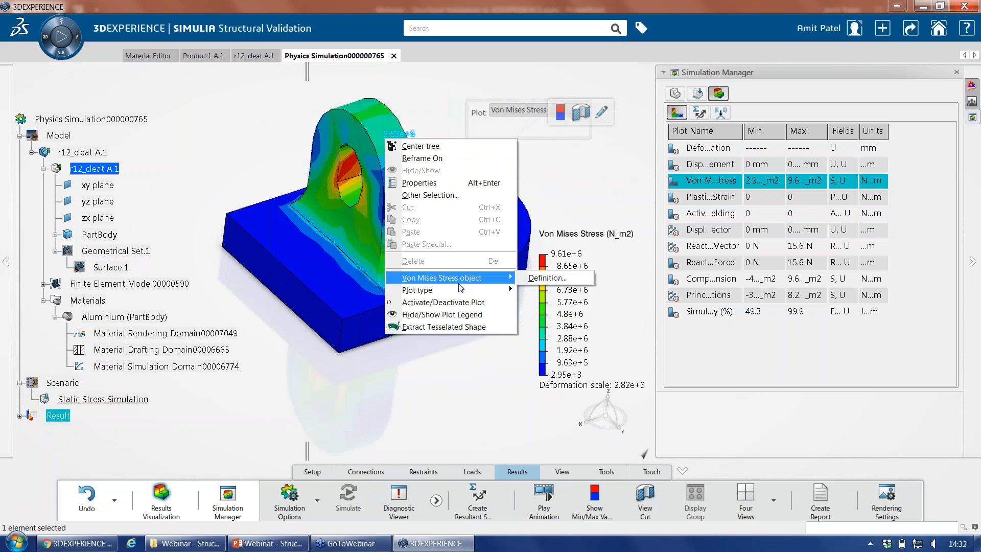
{"action": "mouse_move", "coordinate": [460, 290]}
{"action": "left_click", "coordinate": [549, 291]}
{"action": "middle_click_drag", "start_coordinate": [384, 207], "coordinate": [403, 202]}
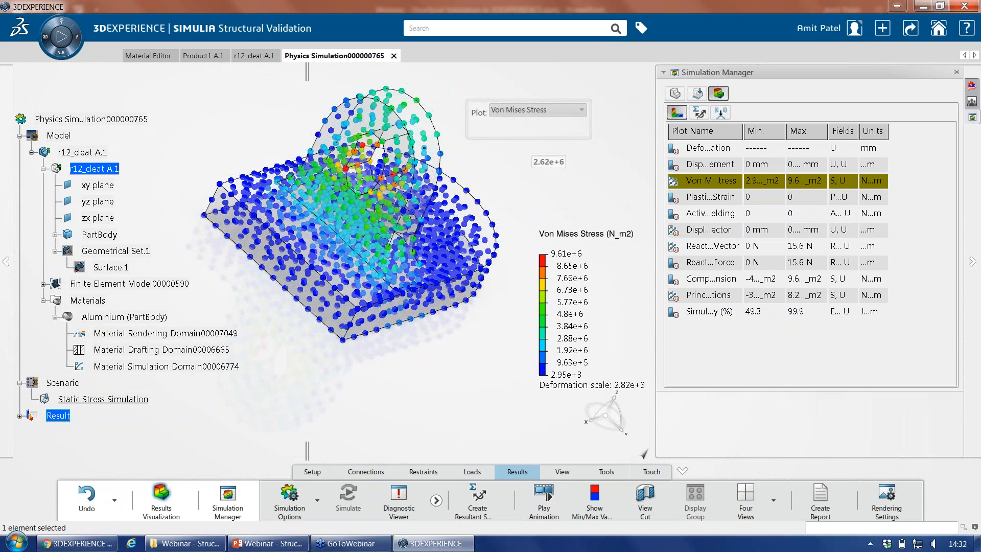
- Open the symbol plot's settings, set the threshold type to Lower limit and enable Show Extrema
{"action": "right_click", "coordinate": [424, 148]}
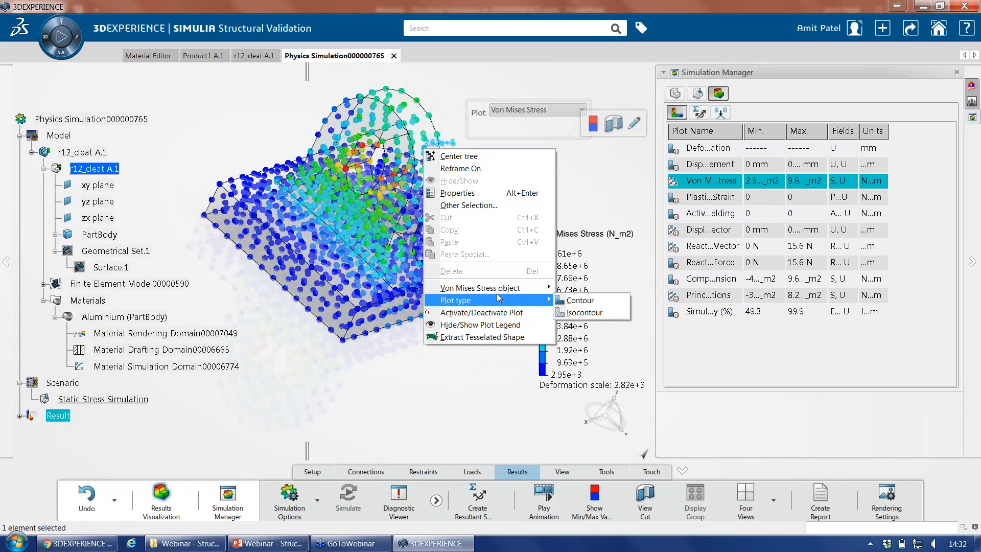
{"action": "mouse_move", "coordinate": [503, 291]}
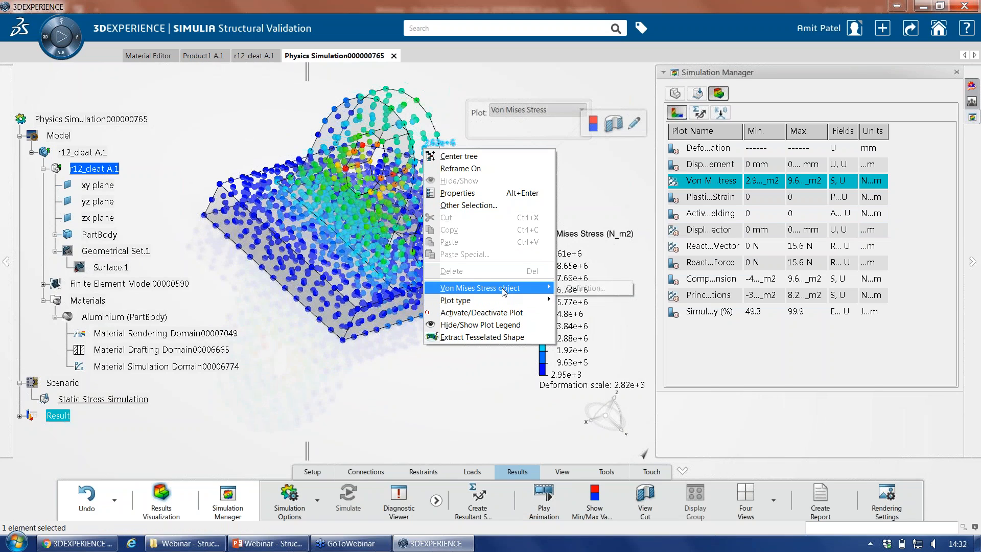
{"action": "left_click", "coordinate": [499, 120]}
{"action": "left_click", "coordinate": [507, 112]}
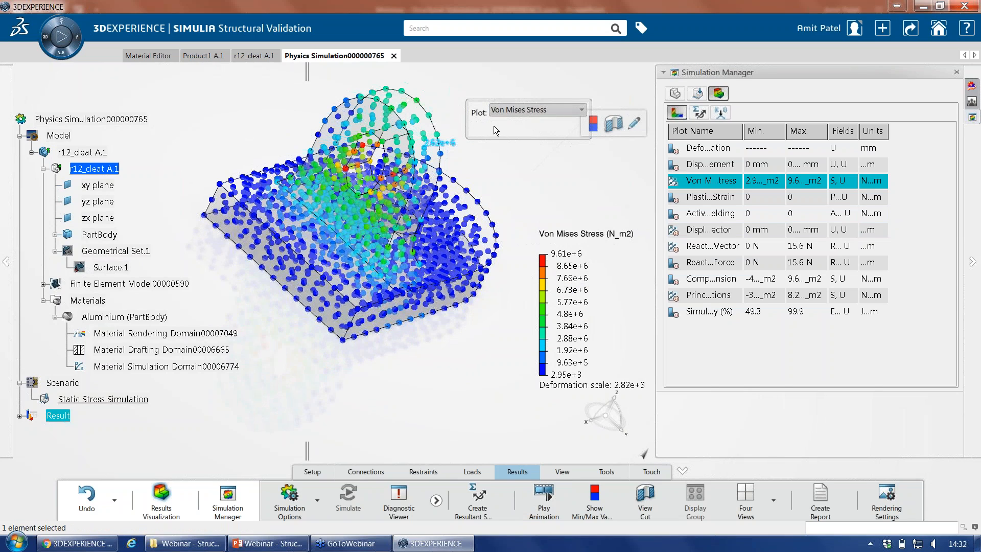
{"action": "double_click", "coordinate": [445, 138]}
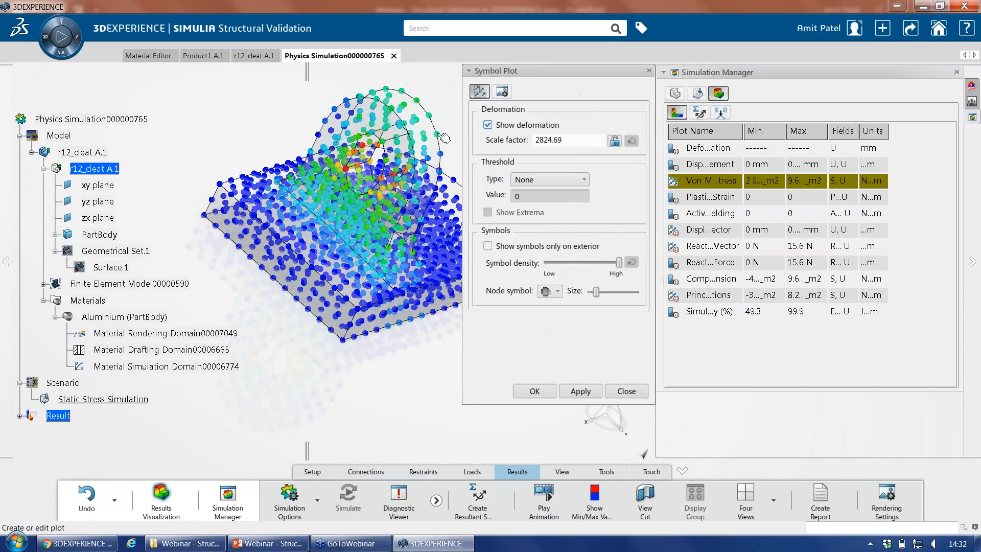
{"action": "left_click", "coordinate": [548, 180]}
{"action": "left_click", "coordinate": [533, 206]}
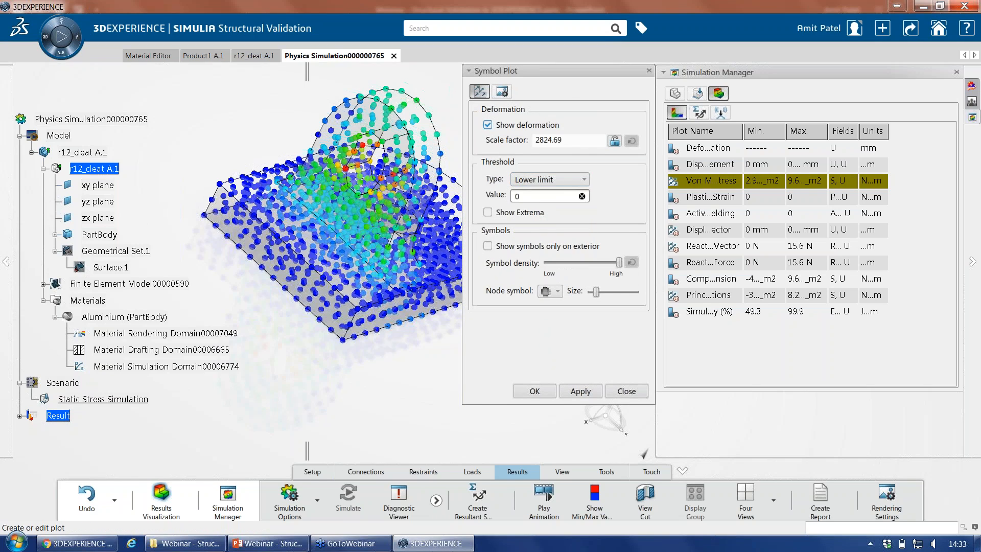
{"action": "middle_click_drag", "start_coordinate": [338, 256], "coordinate": [334, 289]}
- Set the symbol plot's threshold type to Upper limit with a value of 0, and apply it
{"action": "left_click", "coordinate": [535, 181]}
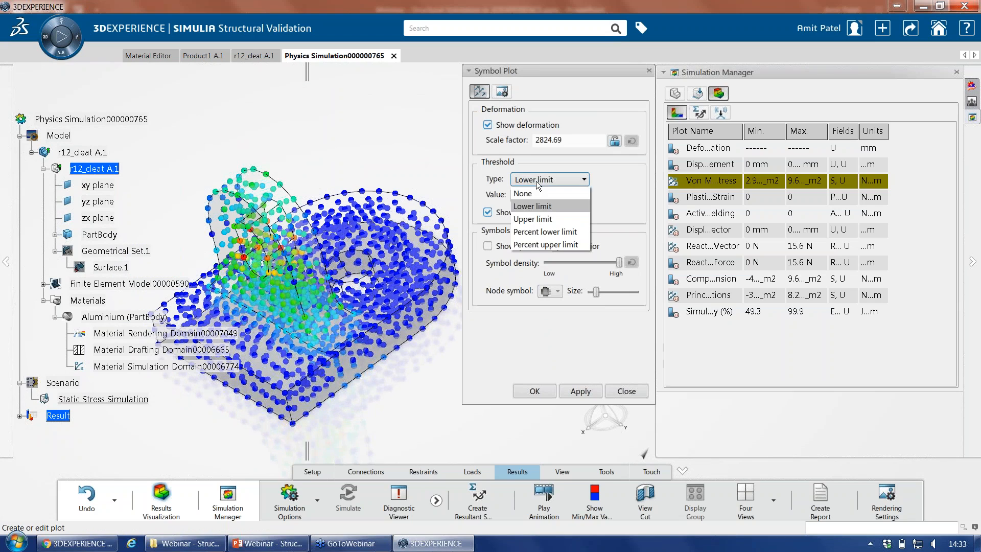
{"action": "left_click", "coordinate": [551, 220]}
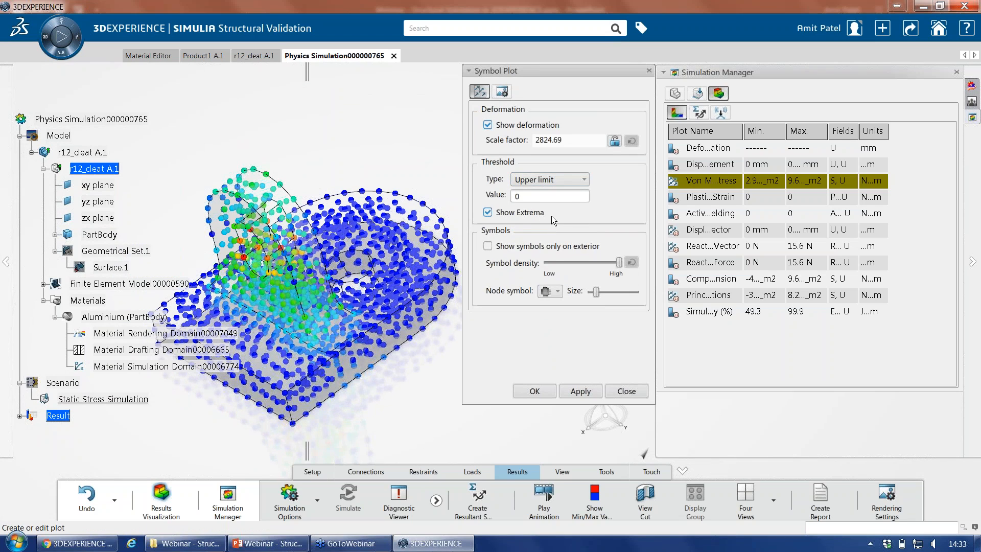
{"action": "left_click", "coordinate": [580, 391]}
{"action": "middle_click_drag", "start_coordinate": [332, 246], "coordinate": [245, 184]}
- Turn off Show Extrema for the symbol plot and apply the change
{"action": "left_click", "coordinate": [550, 179]}
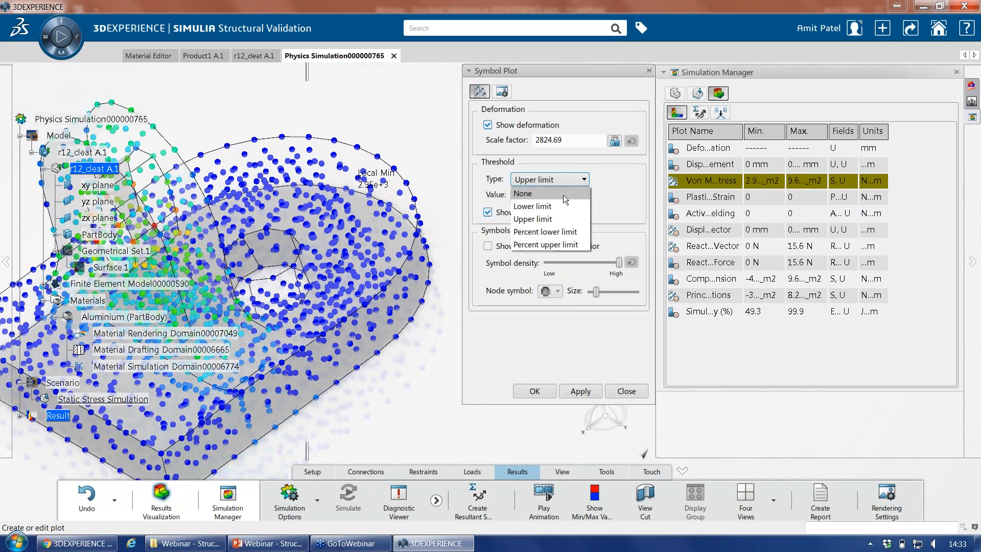
{"action": "left_click", "coordinate": [493, 215]}
{"action": "left_click", "coordinate": [578, 391]}
- Try a symbol density of 13, restore the highest density, slightly reduce the node symbol size, and apply the settings
{"action": "left_click_drag", "start_coordinate": [616, 262], "coordinate": [556, 262]}
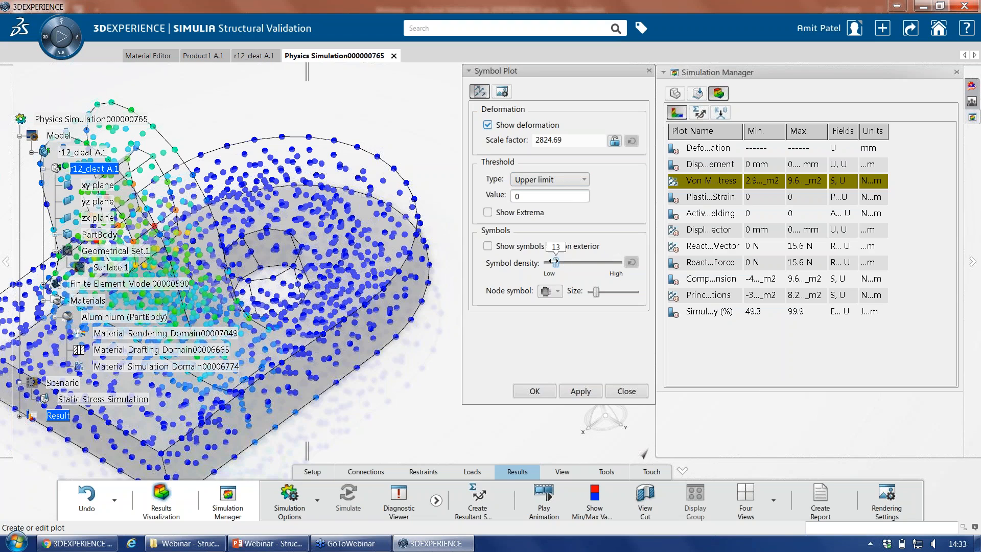
{"action": "left_click", "coordinate": [590, 391]}
{"action": "left_click_drag", "start_coordinate": [555, 262], "coordinate": [594, 292]}
{"action": "left_click", "coordinate": [584, 386]}
{"action": "left_click", "coordinate": [581, 389]}
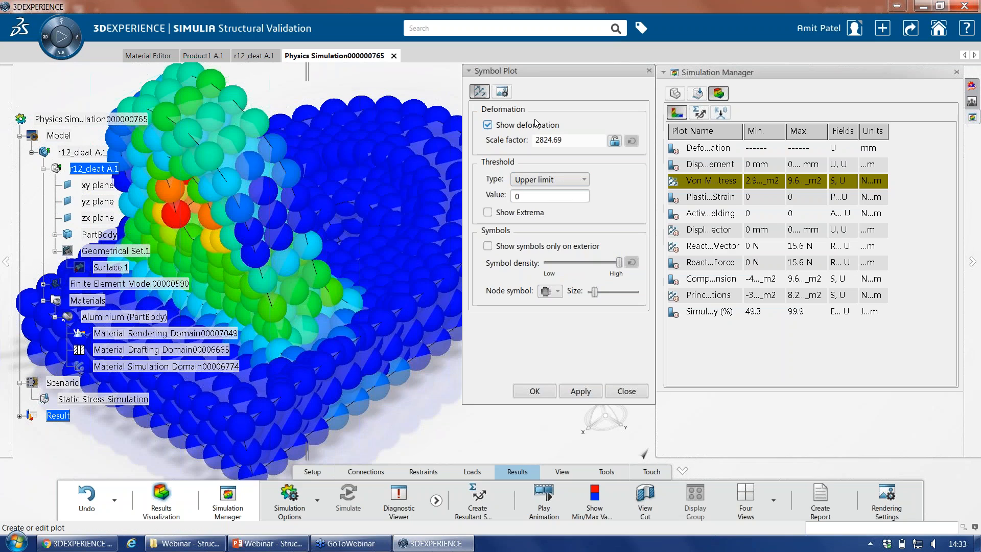
- Turn the deformation display of the symbol plot off and back on, applying each change
{"action": "left_click", "coordinate": [509, 127]}
{"action": "left_click", "coordinate": [581, 391]}
{"action": "left_click", "coordinate": [511, 126]}
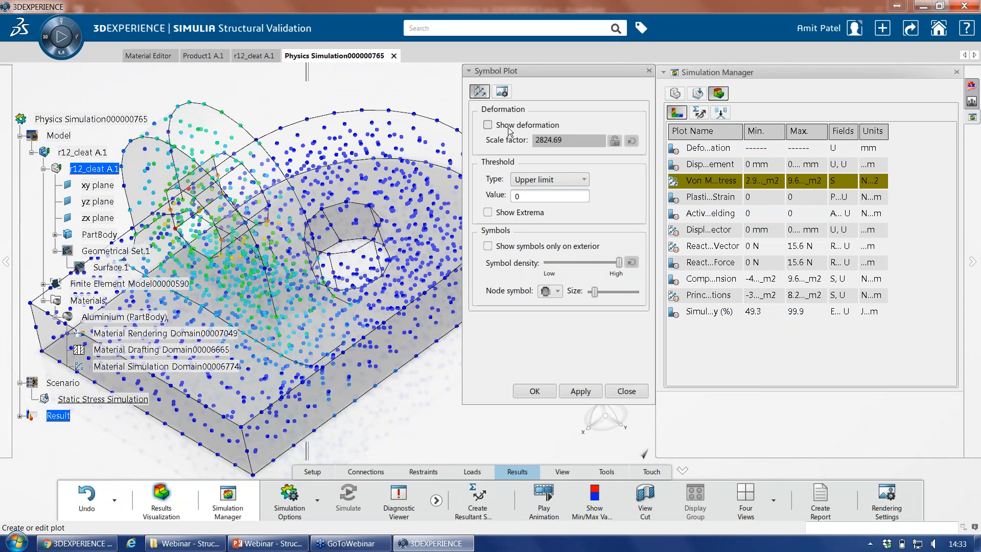
{"action": "left_click", "coordinate": [581, 391]}
- Check the symbol plot's rendering settings and accept the plot definition
{"action": "left_click", "coordinate": [502, 91]}
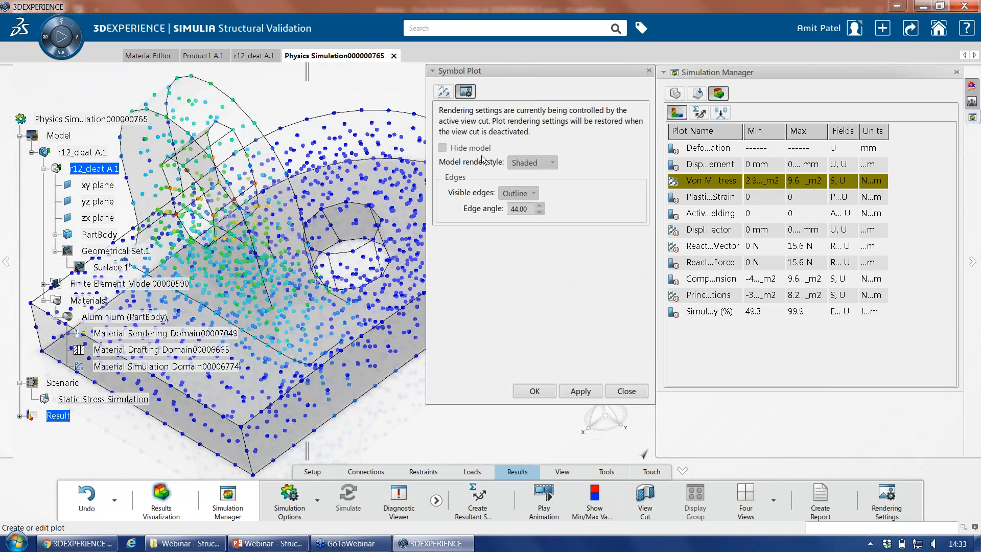
{"action": "left_click", "coordinate": [534, 391]}
{"action": "left_click", "coordinate": [582, 109]}
{"action": "left_click", "coordinate": [511, 135]}
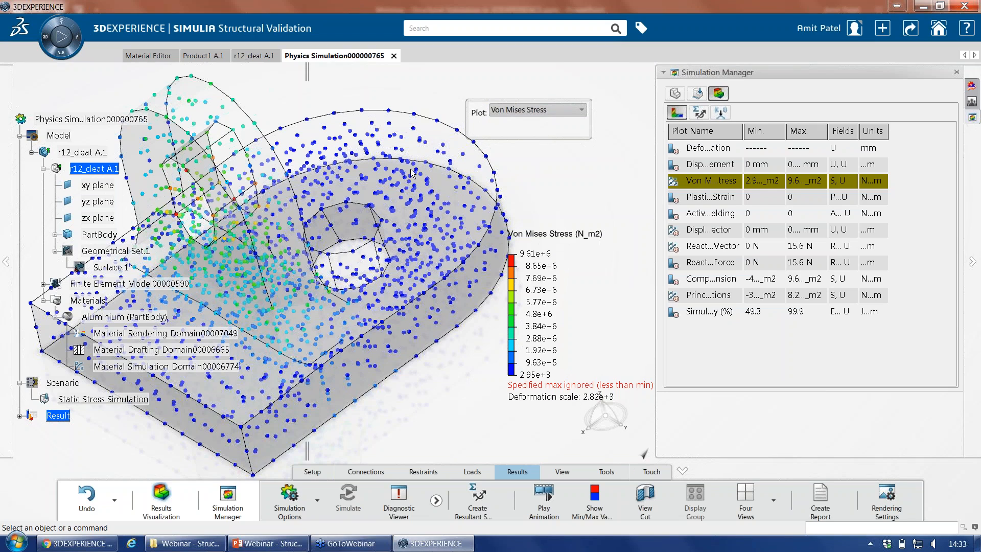
- Change the plot type of the Von Mises stress result back to Contour
{"action": "right_click", "coordinate": [401, 173]}
{"action": "mouse_move", "coordinate": [468, 323]}
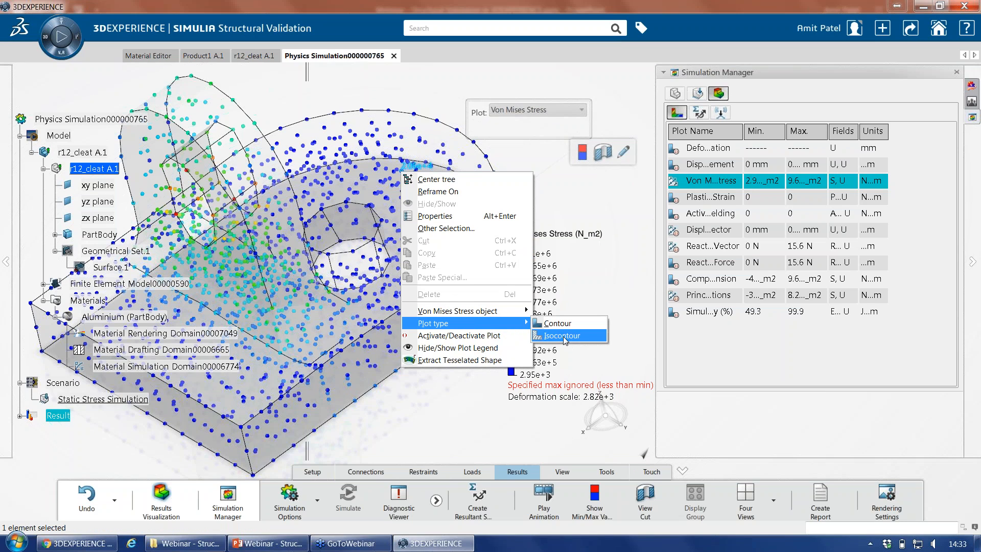
{"action": "left_click", "coordinate": [563, 336]}
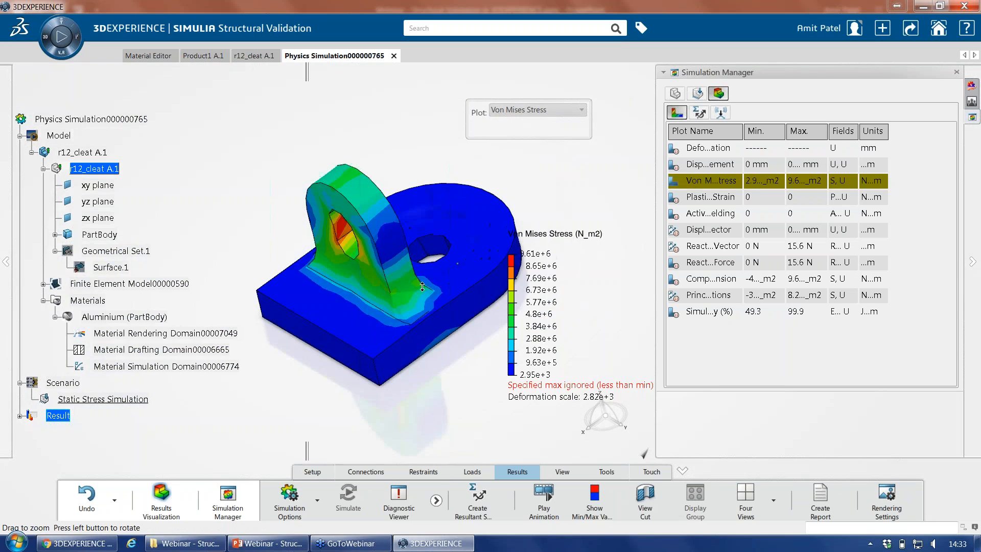
{"action": "middle_click_drag", "start_coordinate": [382, 306], "coordinate": [424, 253]}
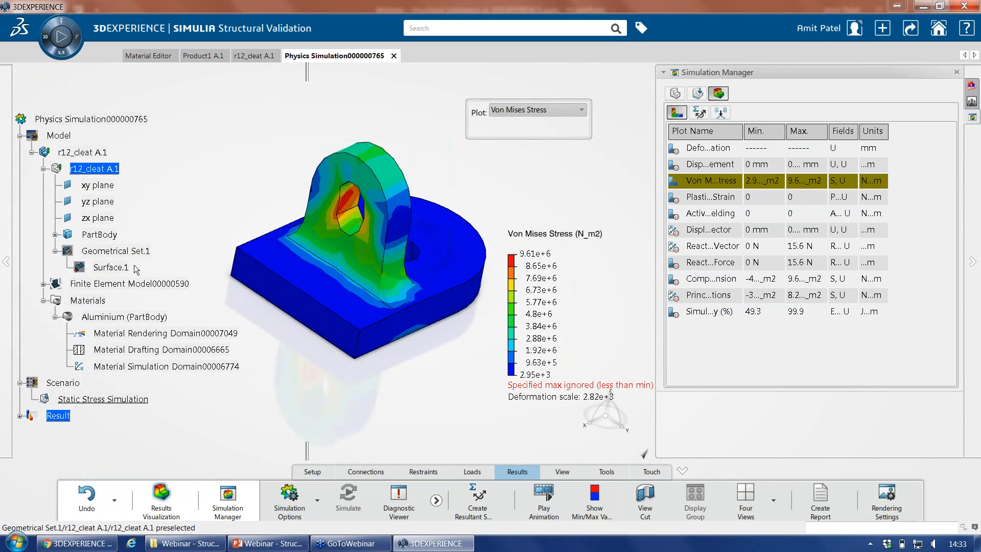
- Open the r12_cleat part for editing and open the profile sketch of the pocket that cuts the lug hole
{"action": "left_click", "coordinate": [54, 235]}
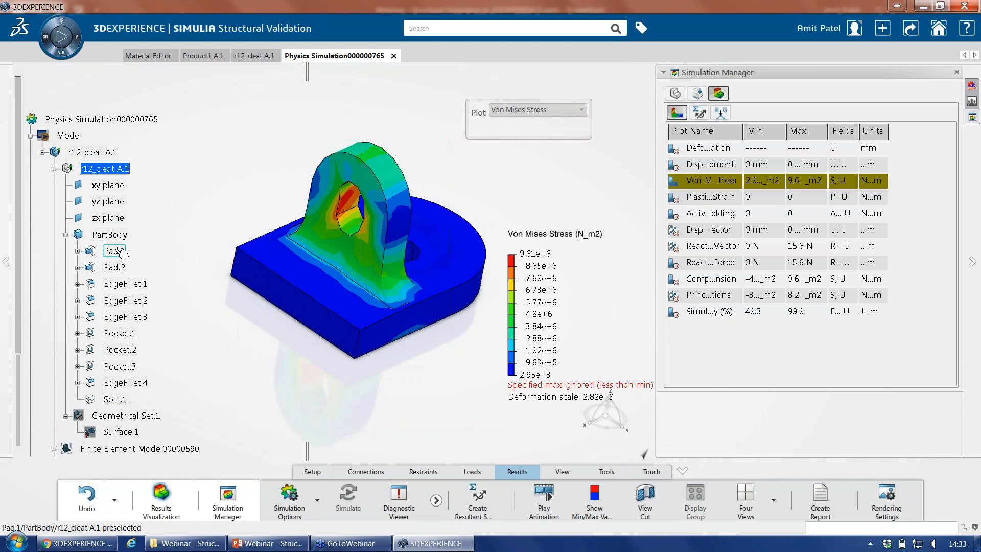
{"action": "double_click", "coordinate": [132, 367]}
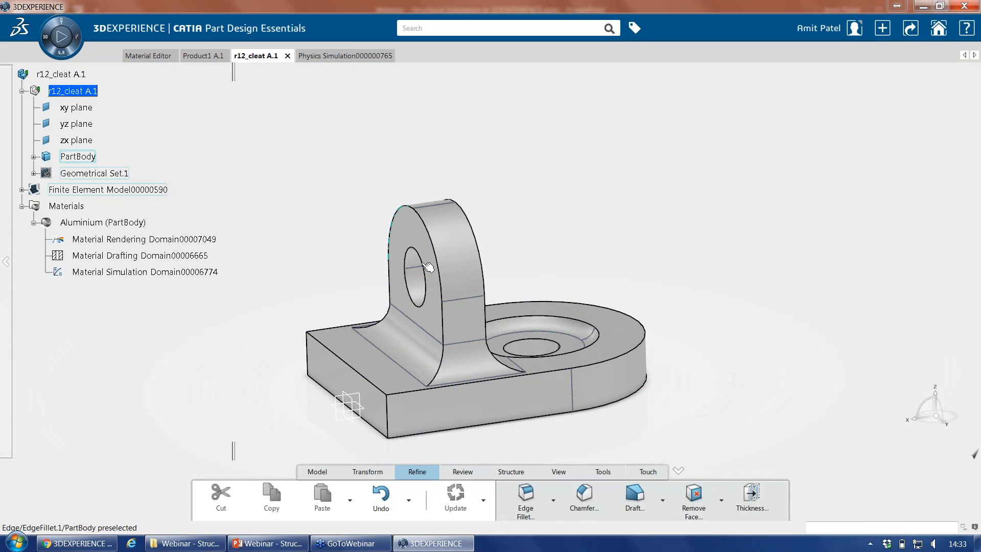
{"action": "double_click", "coordinate": [422, 279]}
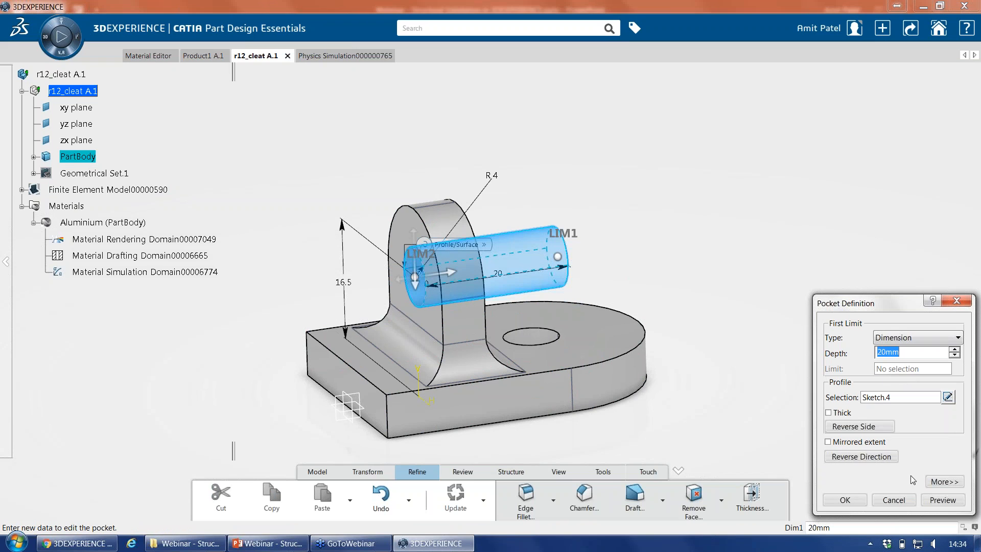
{"action": "left_click", "coordinate": [948, 398]}
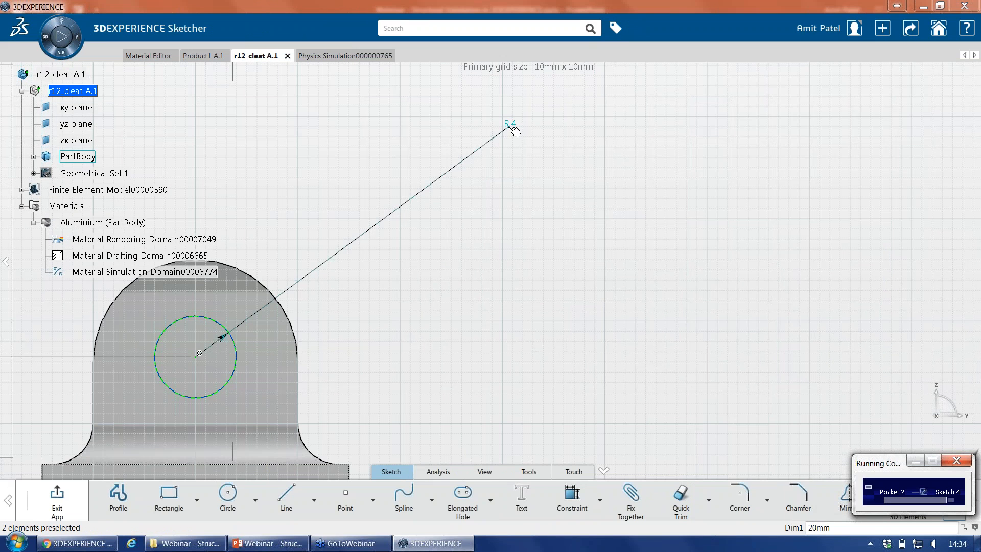
- Set the lug hole circle's radius to 5 mm, exit the sketch and accept the pocket
{"action": "double_click", "coordinate": [509, 127]}
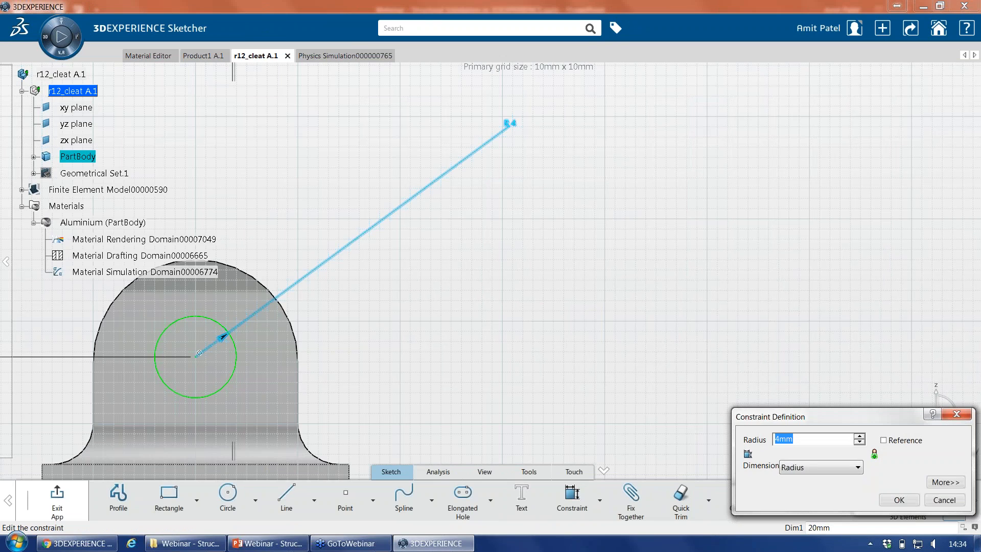
{"action": "type", "text": "5"}
{"action": "key", "text": "Return"}
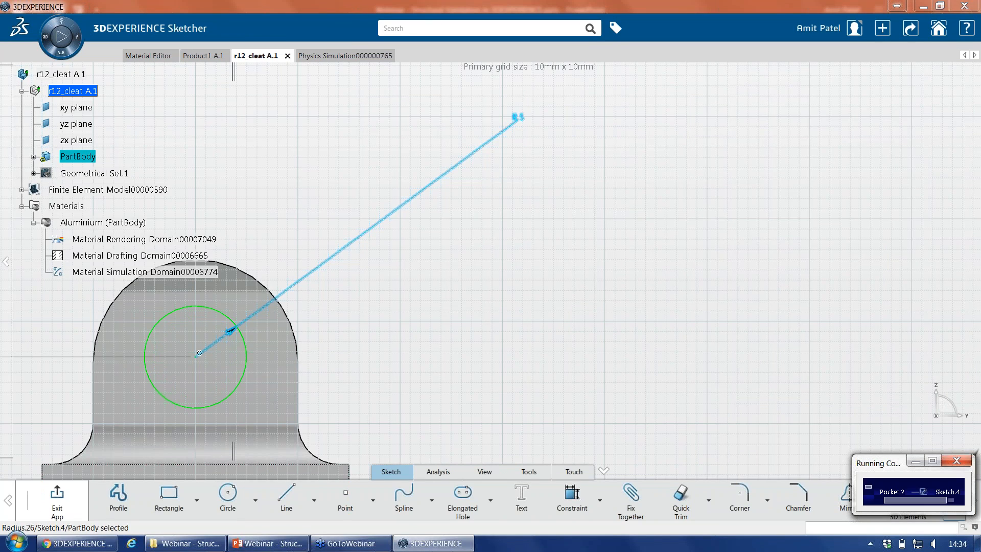
{"action": "left_click", "coordinate": [56, 496]}
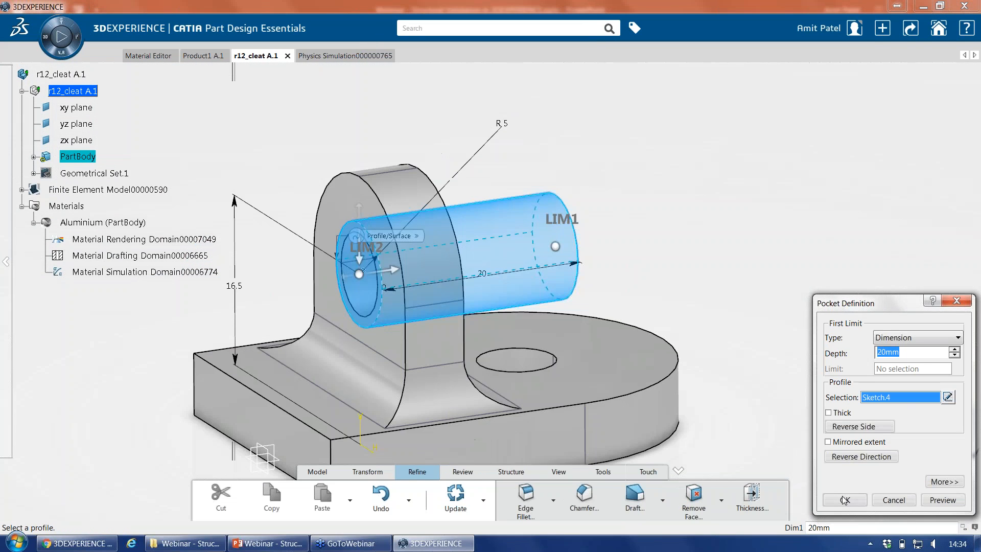
{"action": "left_click", "coordinate": [846, 500]}
- Return to the physics simulation, dismiss the 3DSwym Communities welcome message, and show the Static Stress Simulation assistant
{"action": "left_click", "coordinate": [346, 57]}
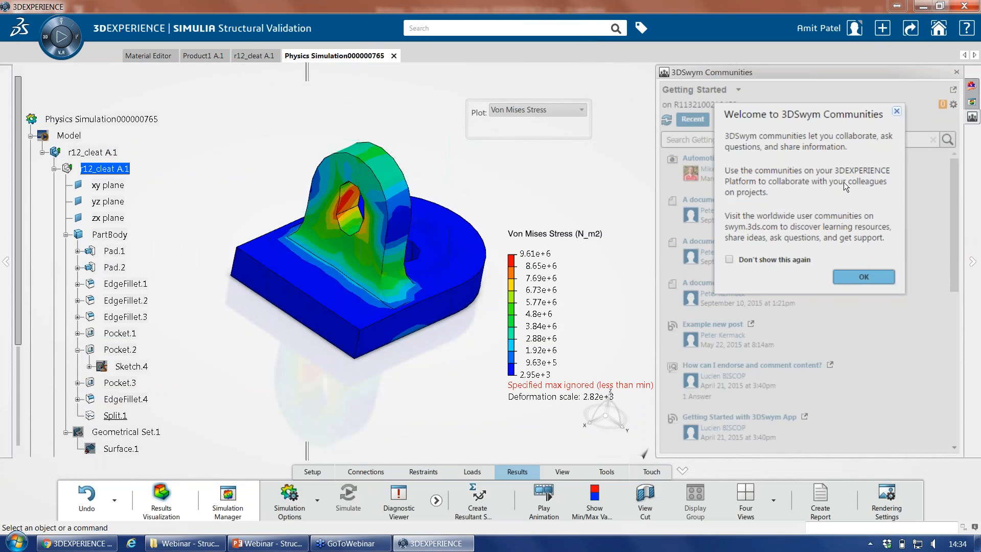
{"action": "left_click", "coordinate": [864, 276]}
{"action": "left_click", "coordinate": [974, 87]}
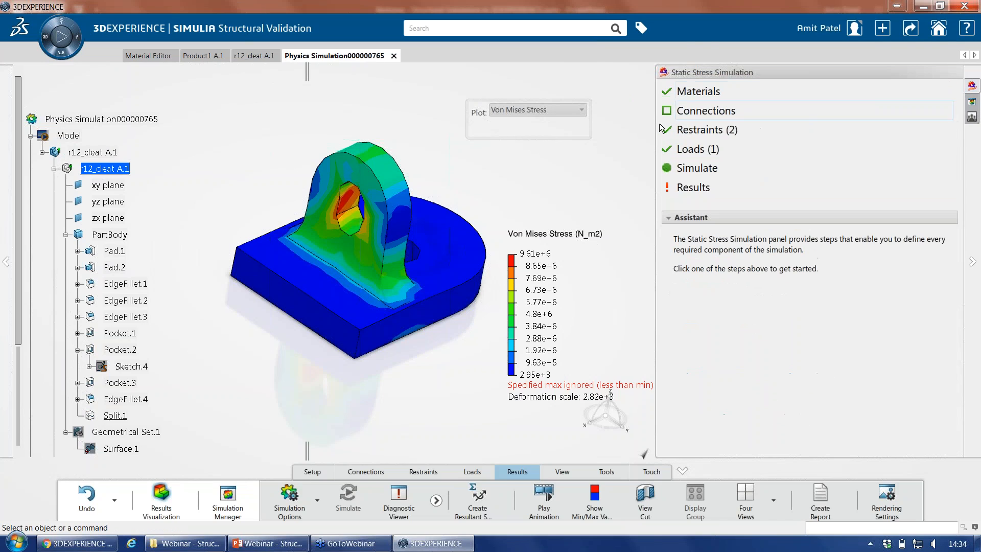
- Review the Simulate and Results status of the modified part in the Static Stress Simulation assistant
{"action": "left_click", "coordinate": [694, 171]}
{"action": "left_click", "coordinate": [698, 190]}
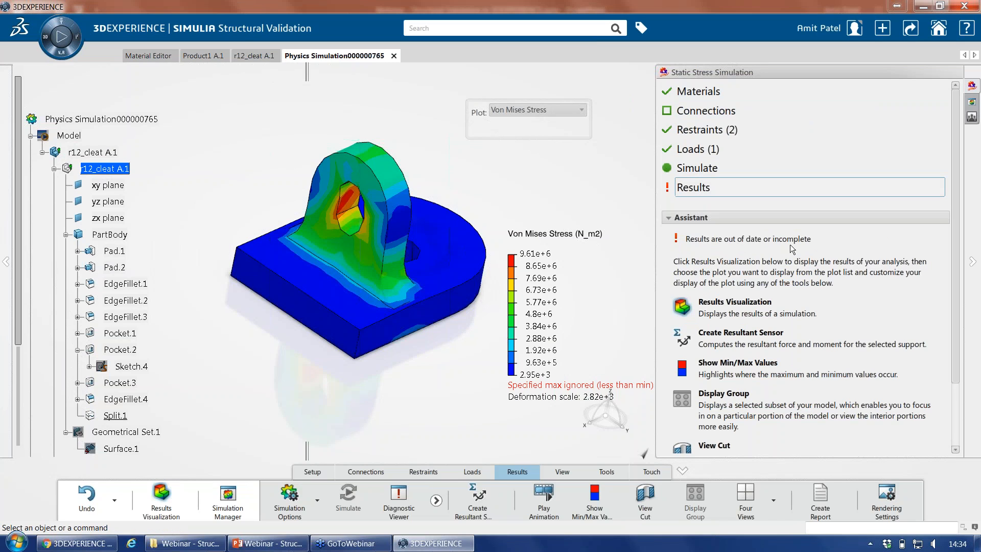
{"action": "middle_click_drag", "start_coordinate": [167, 128], "coordinate": [176, 183]}
{"action": "left_click", "coordinate": [701, 173]}
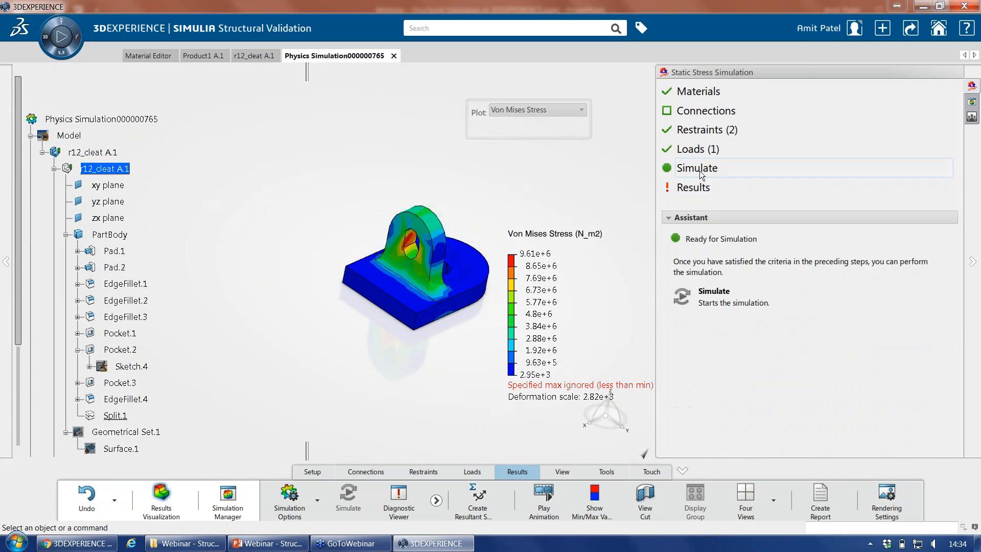
{"action": "left_click", "coordinate": [701, 174]}
{"action": "double_click", "coordinate": [114, 121]}
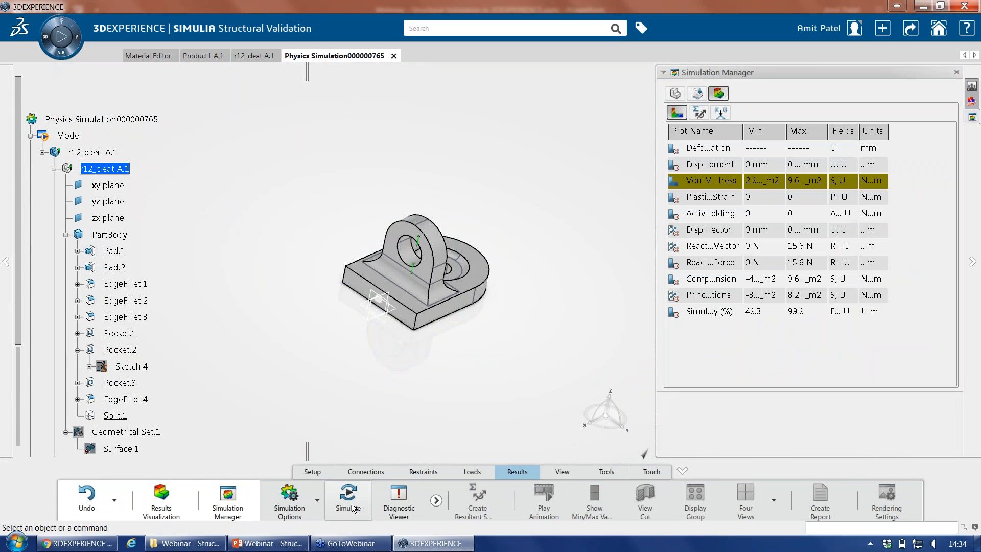
{"action": "left_click", "coordinate": [358, 509]}
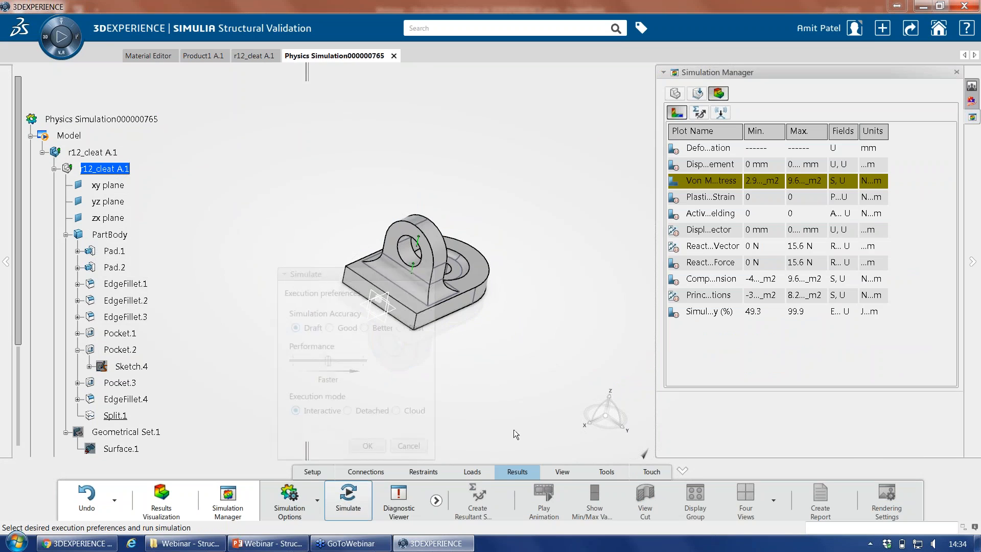
{"action": "left_click", "coordinate": [408, 445]}
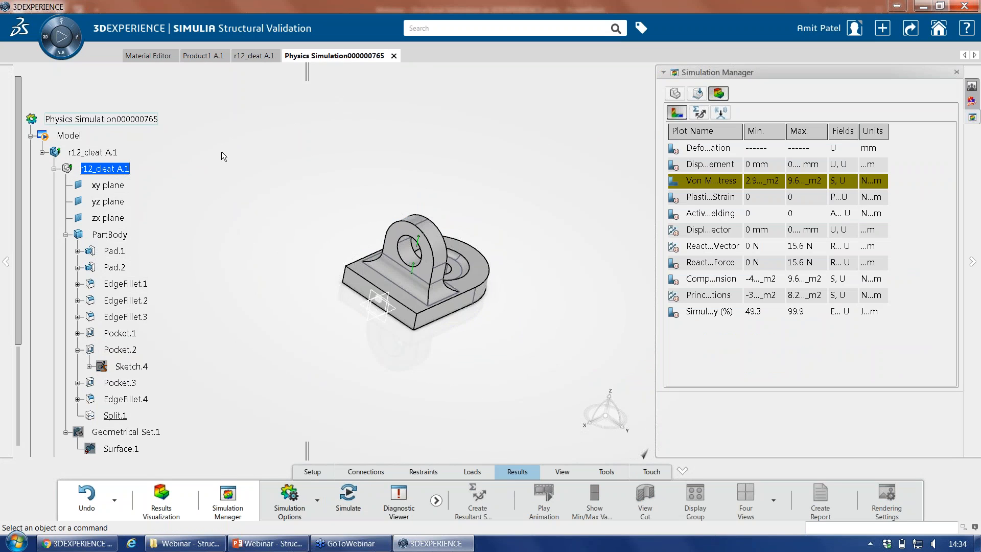
- Close the cleat's physics simulation without saving changes and close the r12_cleat part to return to the Product1 assembly
{"action": "left_click", "coordinate": [394, 57]}
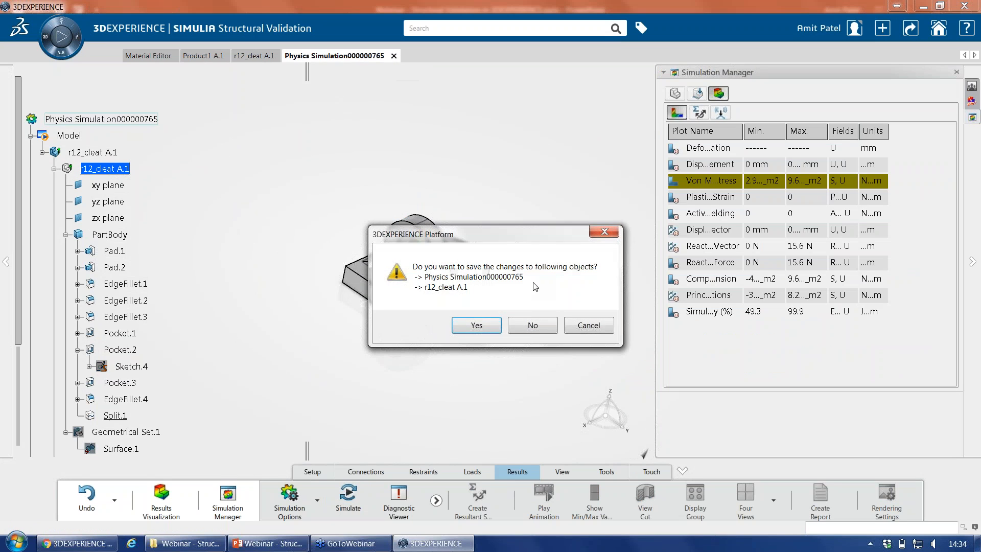
{"action": "left_click", "coordinate": [532, 325]}
{"action": "left_click", "coordinate": [288, 55]}
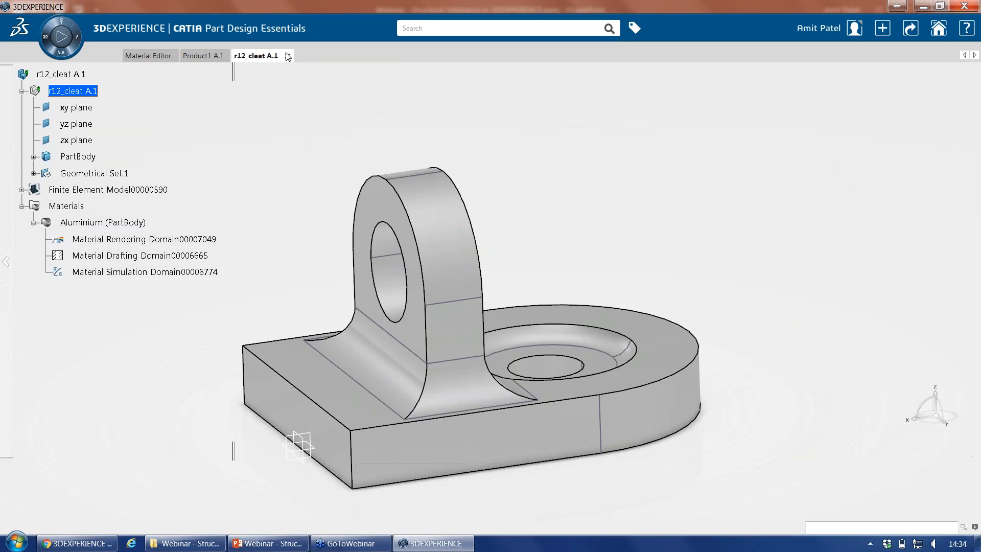
{"action": "middle_click_drag", "start_coordinate": [293, 355], "coordinate": [467, 267]}
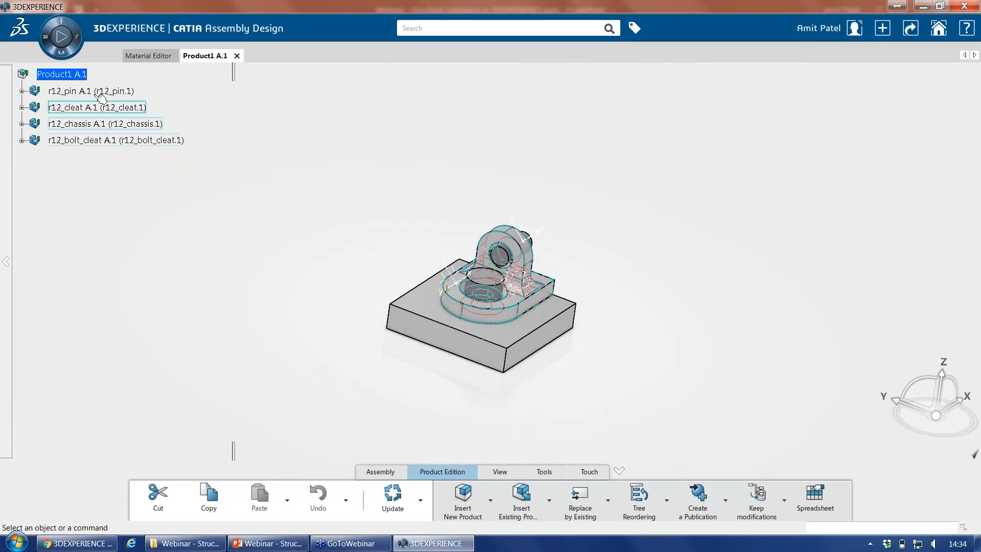
- Create a Structural physics simulation of the Product1 assembly in Structural Validation and show its Static Stress Simulation assistant
{"action": "left_click", "coordinate": [62, 74]}
{"action": "left_click", "coordinate": [61, 54]}
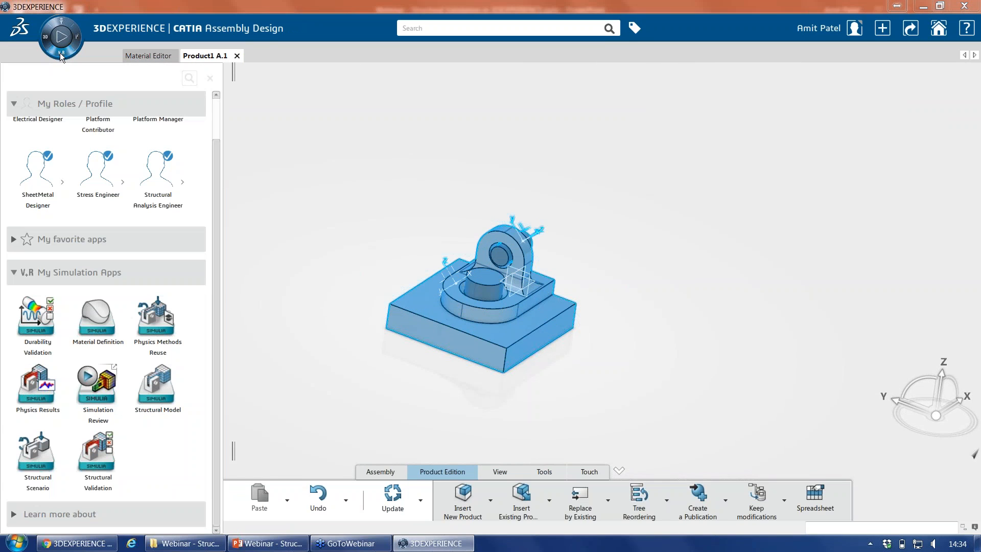
{"action": "left_click", "coordinate": [100, 463]}
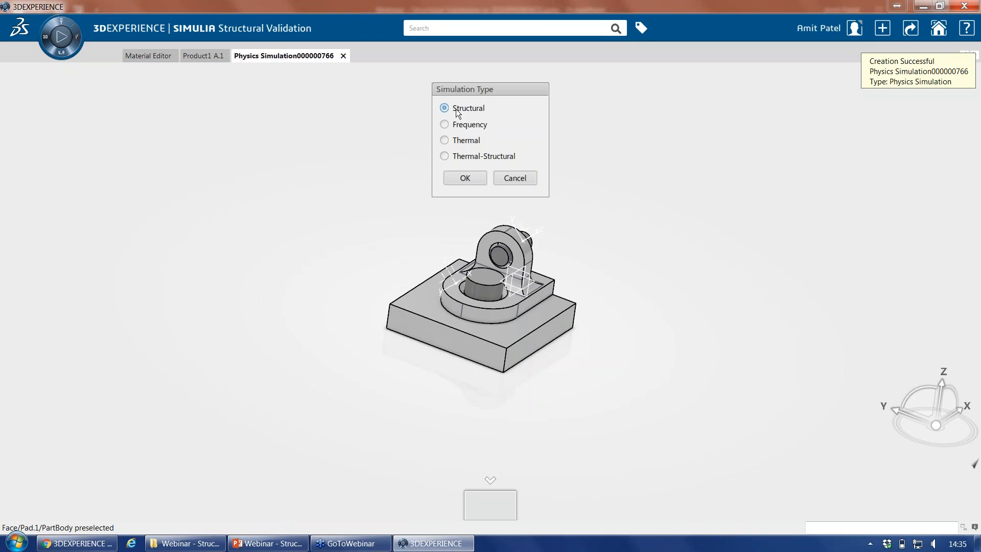
{"action": "left_click", "coordinate": [467, 178]}
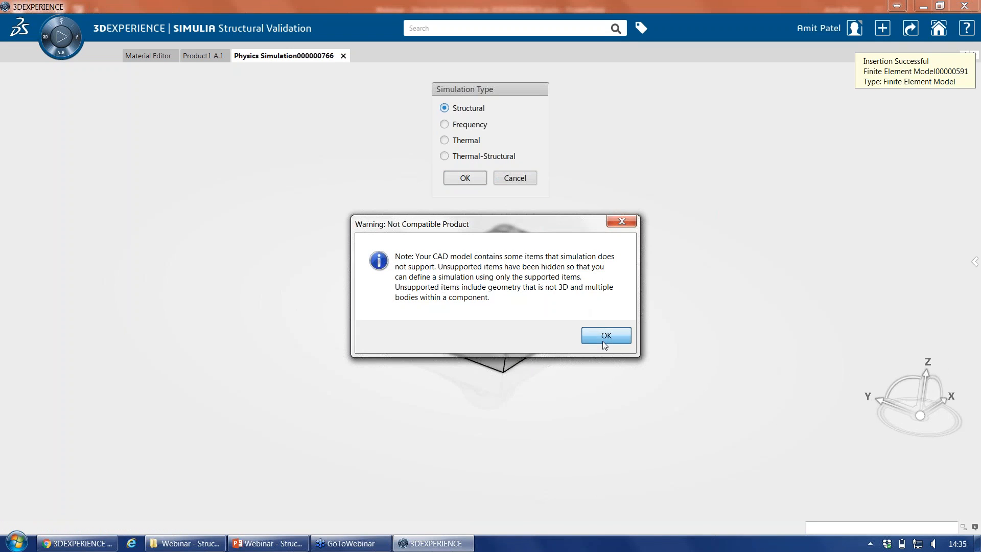
{"action": "left_click", "coordinate": [603, 341]}
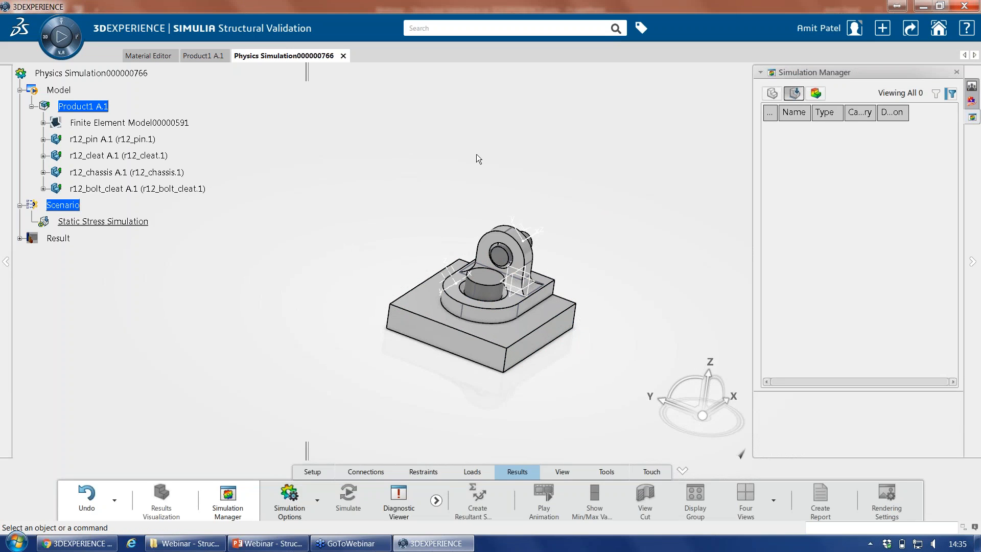
{"action": "mouse_move", "coordinate": [973, 90]}
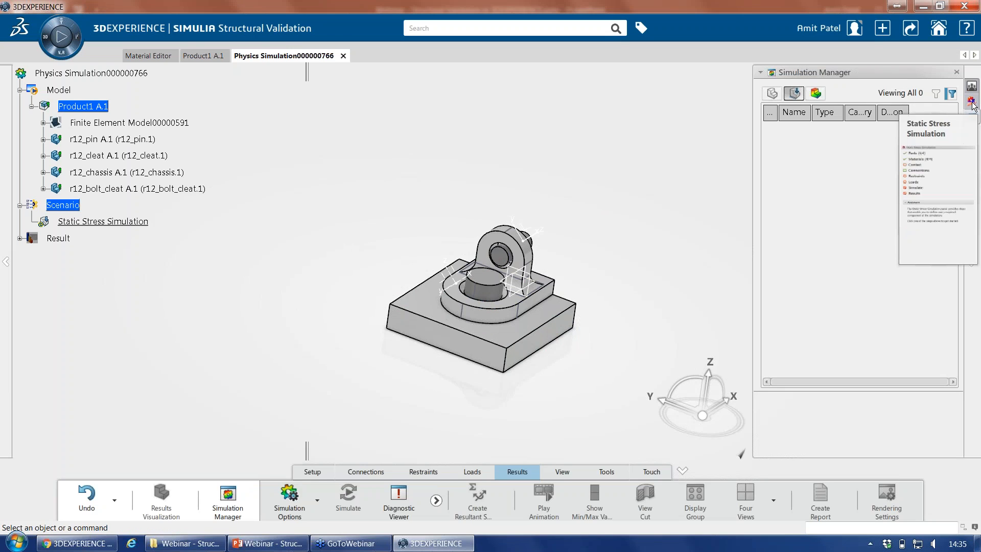
{"action": "left_click", "coordinate": [974, 105]}
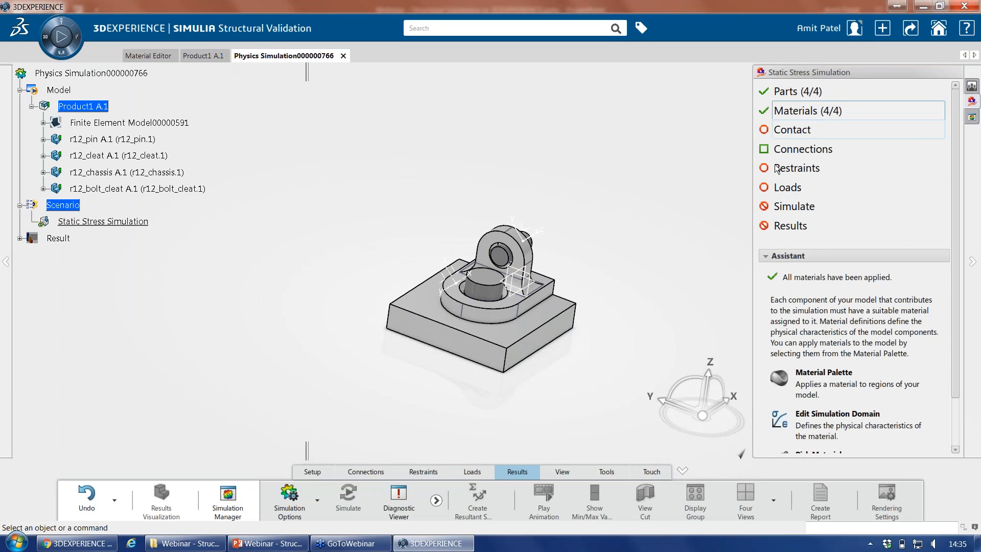
- In the Product1 assembly, delete the Steel material from r12_bolt_cleat with Automatic analysis of impacted relations
{"action": "left_click", "coordinate": [43, 189]}
{"action": "left_click", "coordinate": [201, 55]}
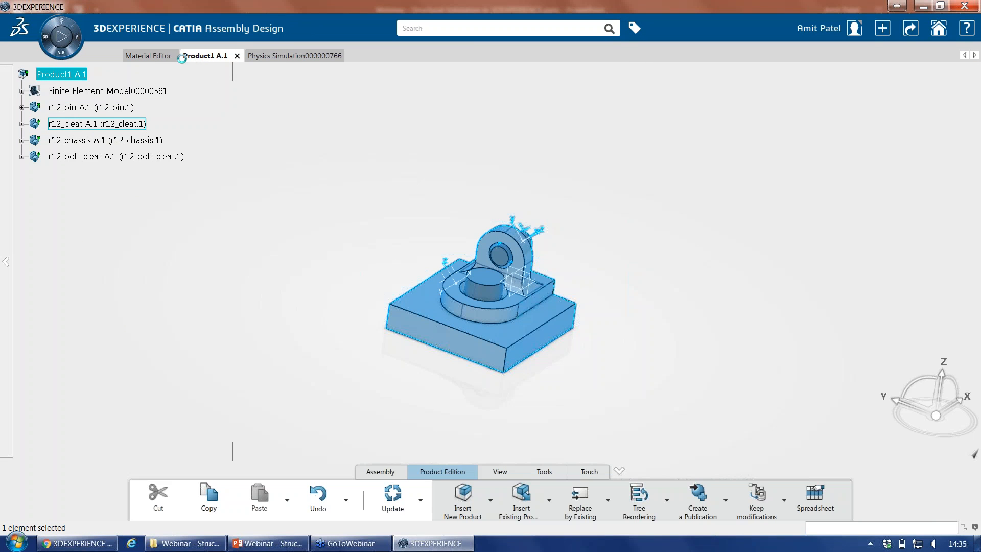
{"action": "left_click", "coordinate": [21, 156]}
{"action": "left_click", "coordinate": [34, 190]}
{"action": "left_click", "coordinate": [92, 206]}
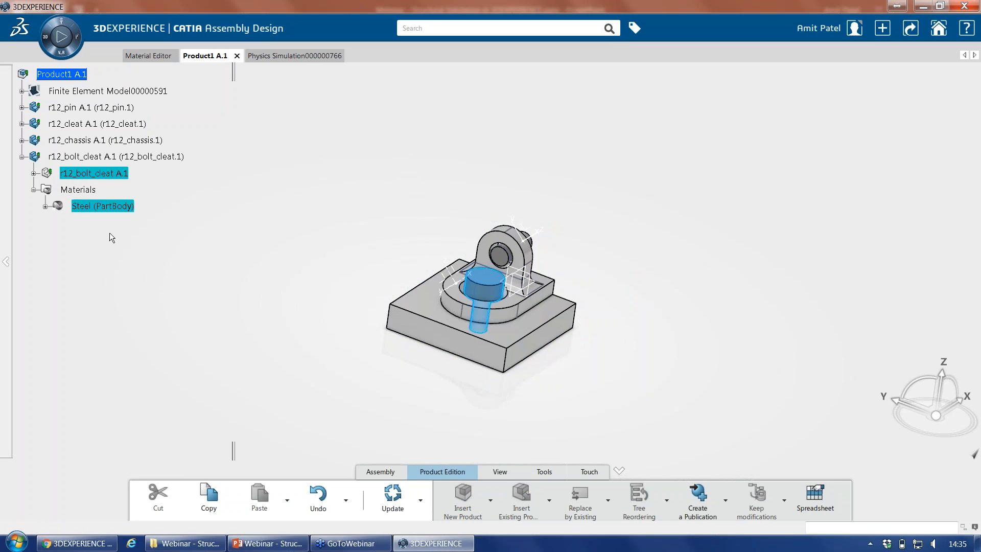
{"action": "left_click", "coordinate": [900, 500]}
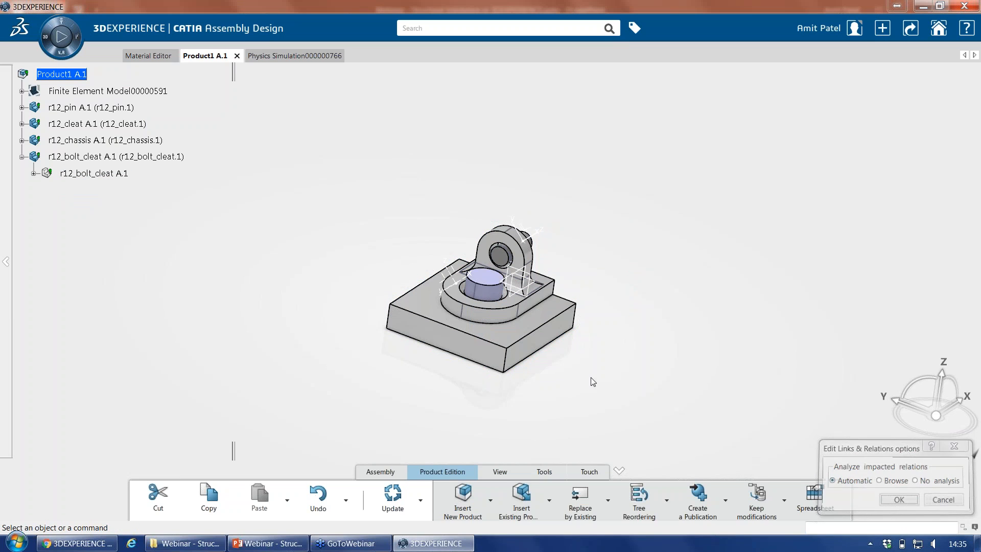
{"action": "left_click", "coordinate": [23, 158]}
- Return to the assembly's physics simulation, show the Static Stress Simulation assistant, and open the Material Palette
{"action": "left_click", "coordinate": [276, 56]}
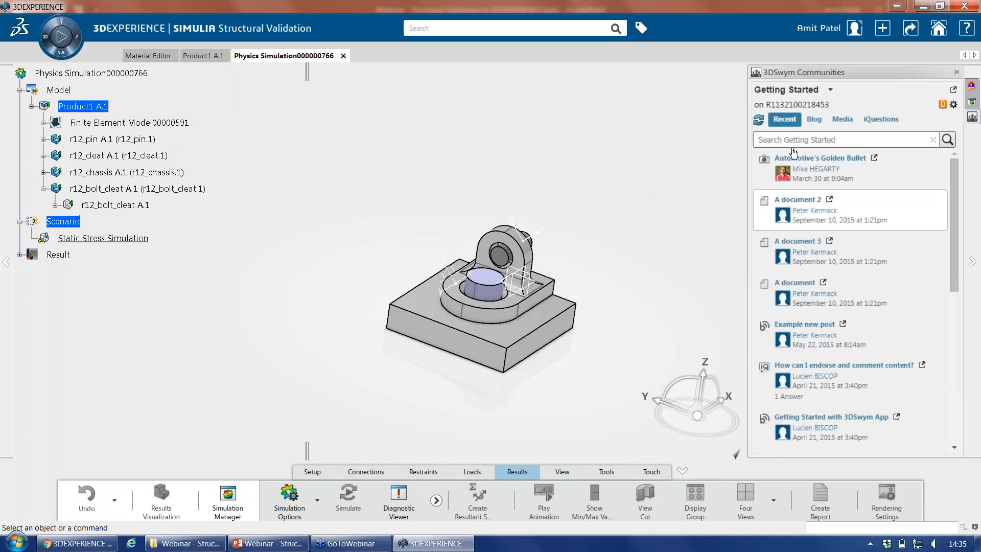
{"action": "left_click", "coordinate": [972, 85]}
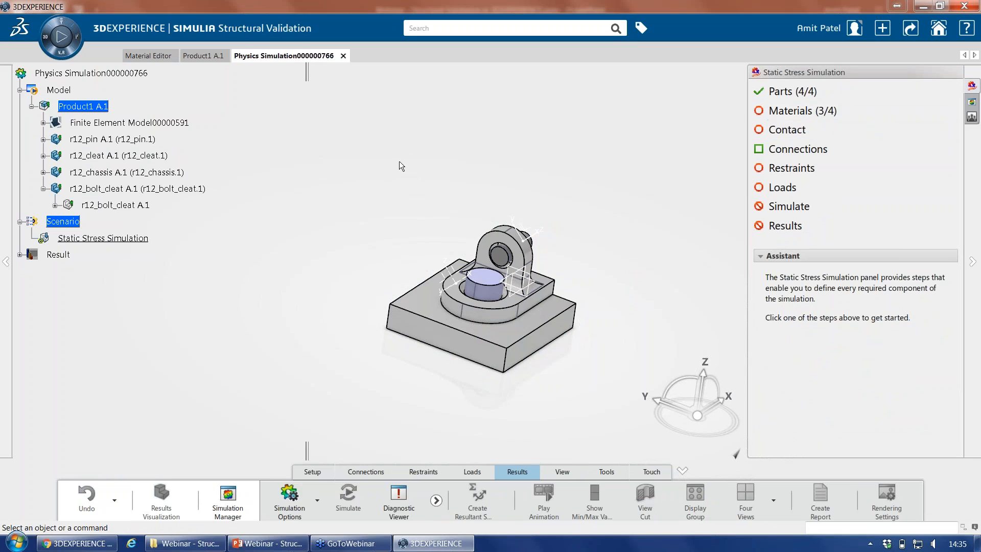
{"action": "left_click", "coordinate": [314, 472]}
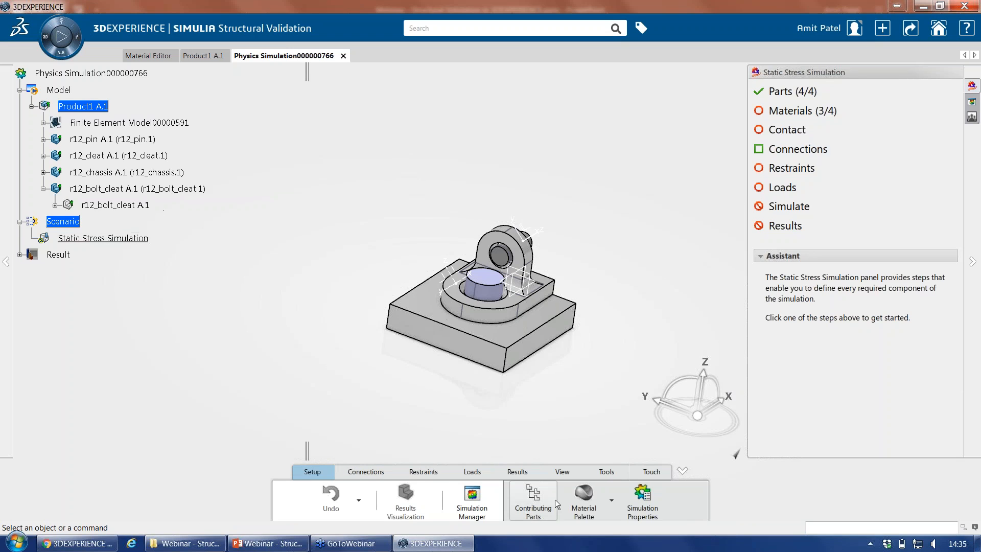
{"action": "left_click", "coordinate": [583, 508]}
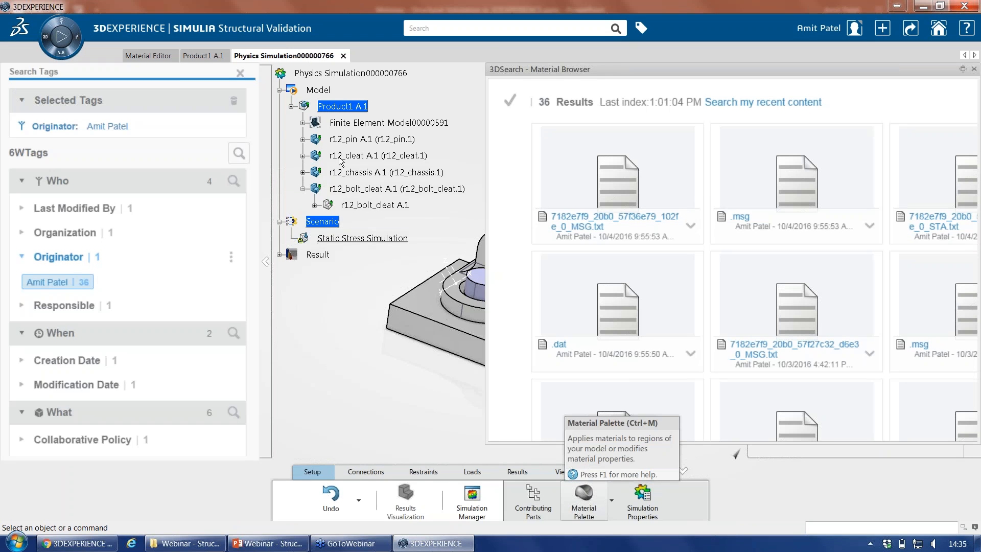
- Apply the Steel material to the r12_bolt_cleat part, close the material browser, and check the assistant's Materials status
{"action": "left_click", "coordinate": [494, 31]}
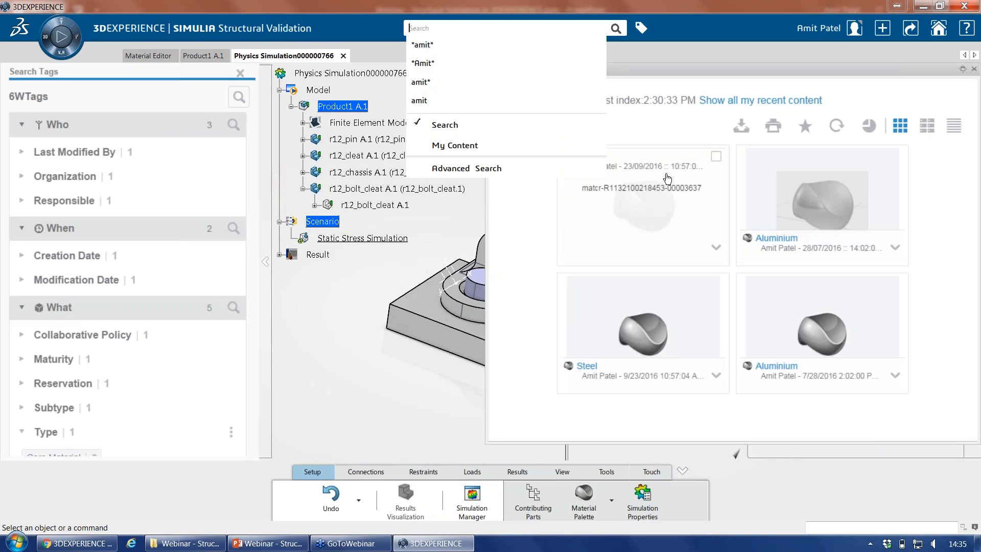
{"action": "double_click", "coordinate": [681, 183]}
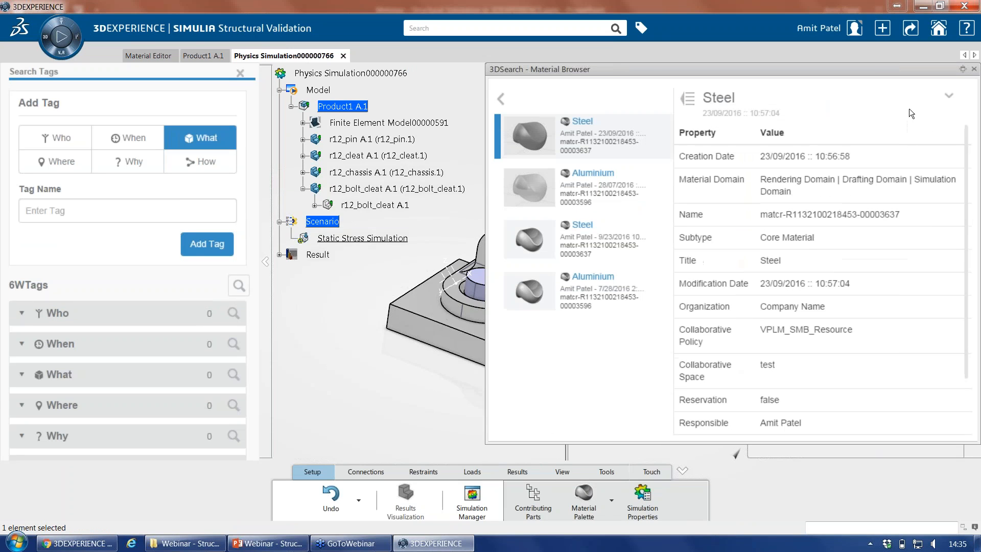
{"action": "left_click", "coordinate": [950, 98]}
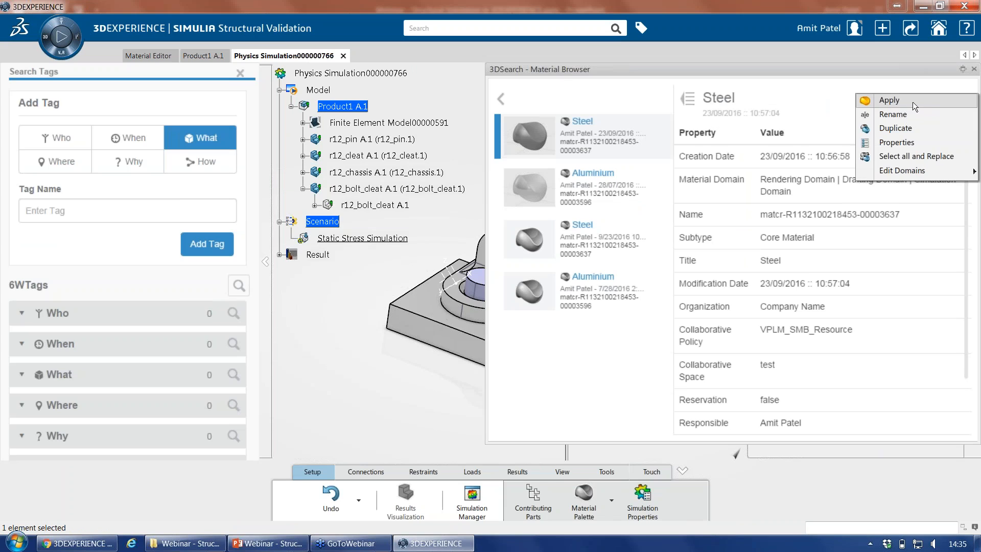
{"action": "left_click_drag", "start_coordinate": [579, 136], "coordinate": [358, 196]}
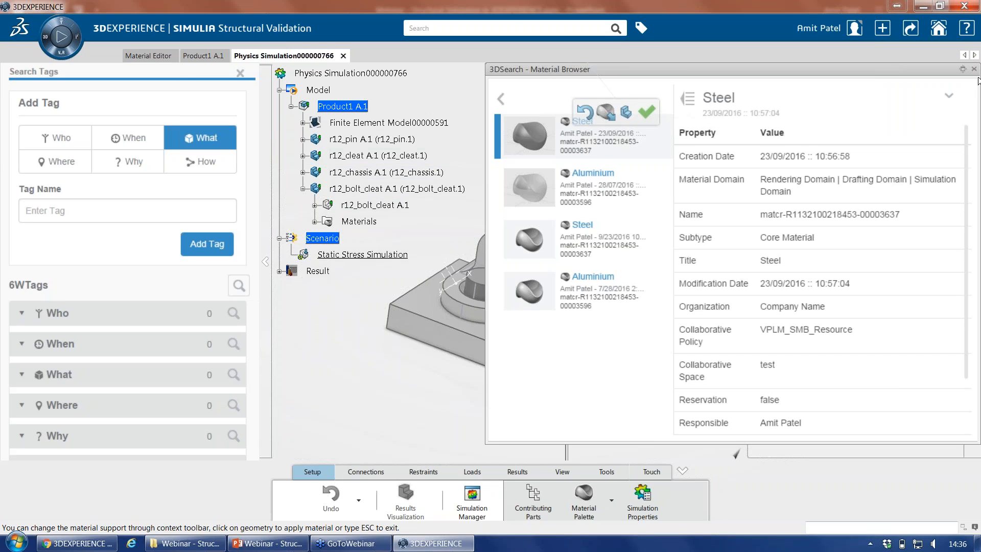
{"action": "left_click", "coordinate": [974, 69]}
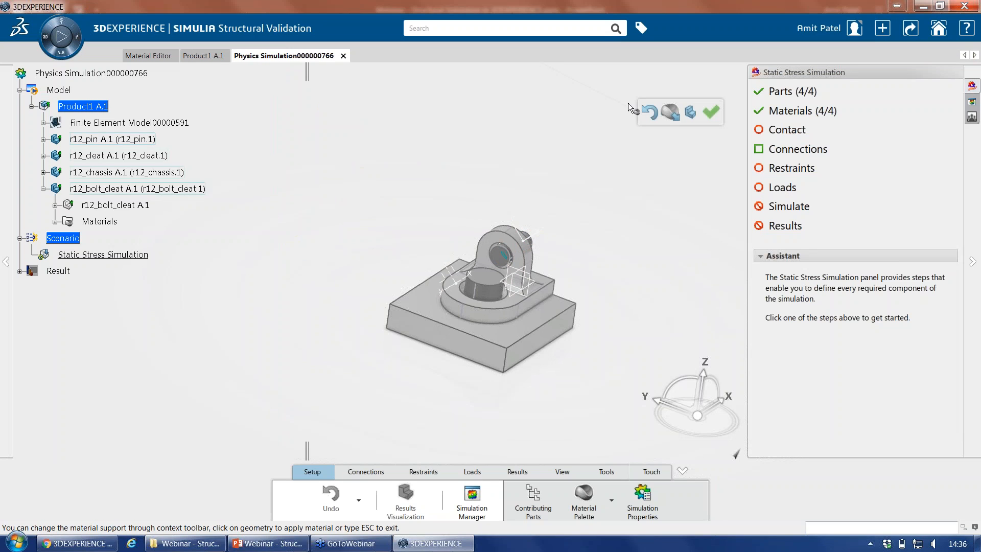
{"action": "left_click", "coordinate": [834, 113]}
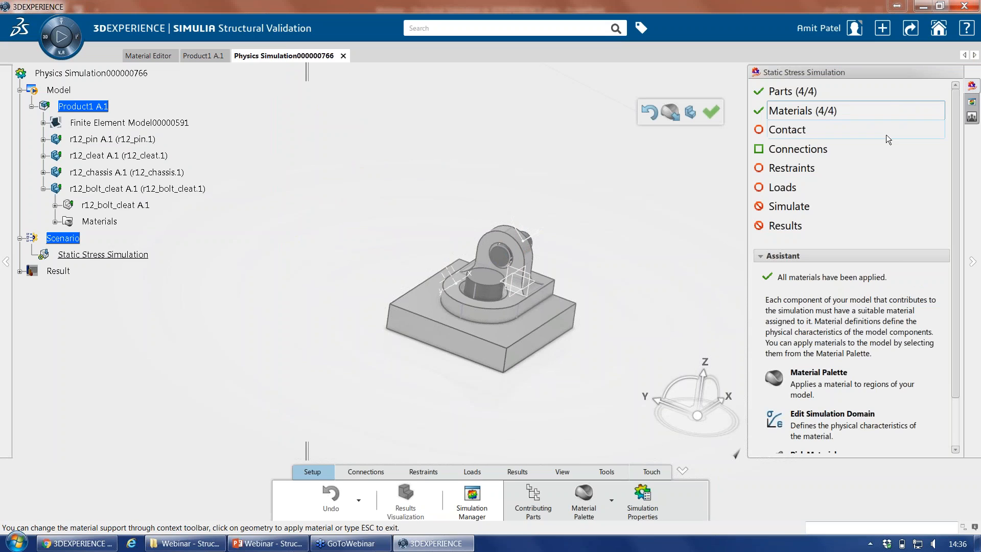
- Leave the material application, collapse the r12_bolt_cleat branch, and enlarge the specification tree
{"action": "left_click", "coordinate": [361, 466]}
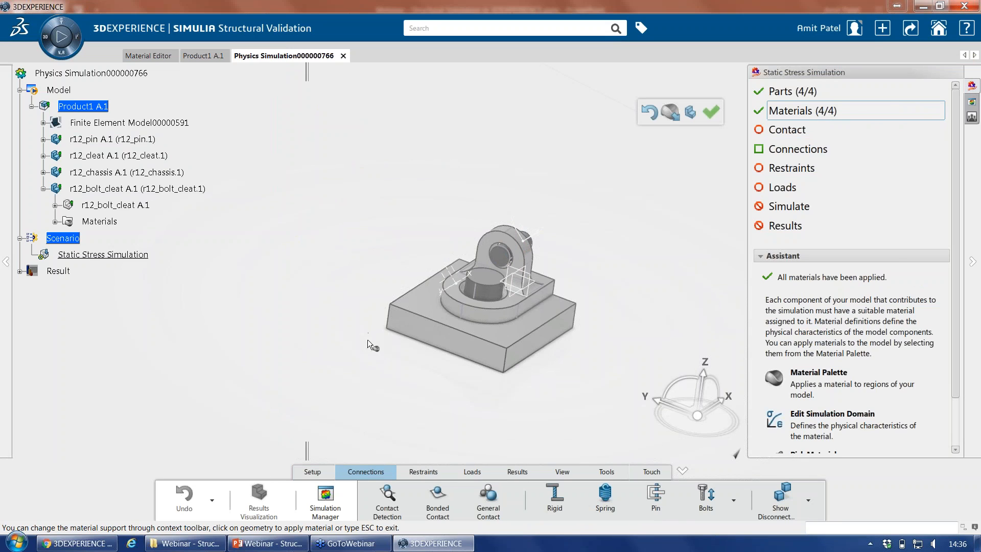
{"action": "middle_click_drag", "start_coordinate": [385, 407], "coordinate": [371, 395], "text": "ctrl"}
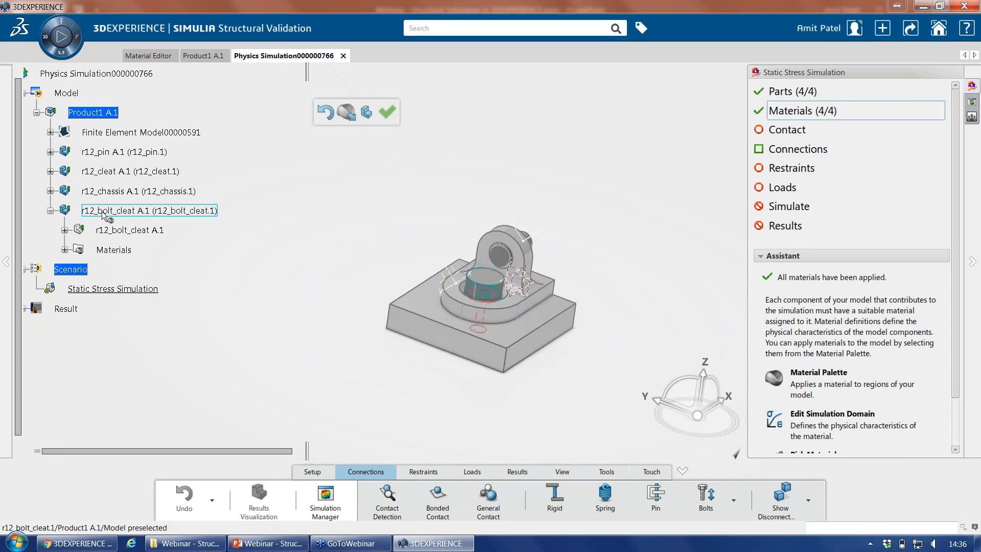
{"action": "left_click", "coordinate": [50, 208]}
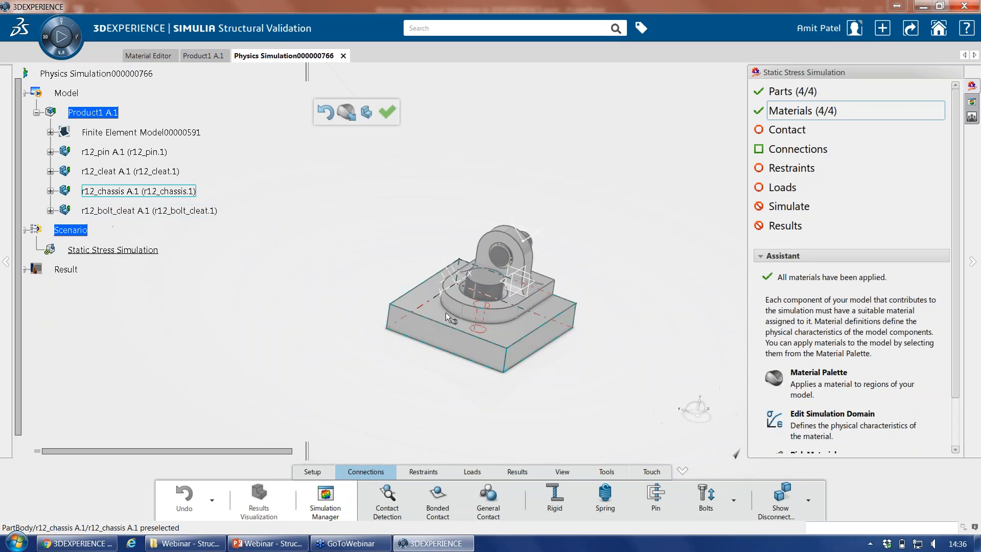
{"action": "key", "text": "Escape"}
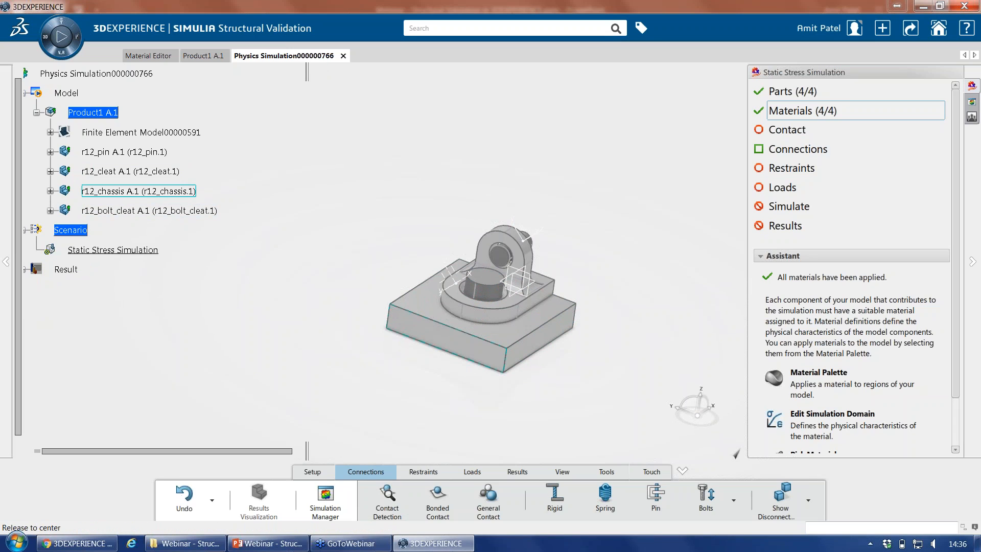
{"action": "middle_click_drag", "start_coordinate": [148, 192], "coordinate": [148, 174], "text": "ctrl"}
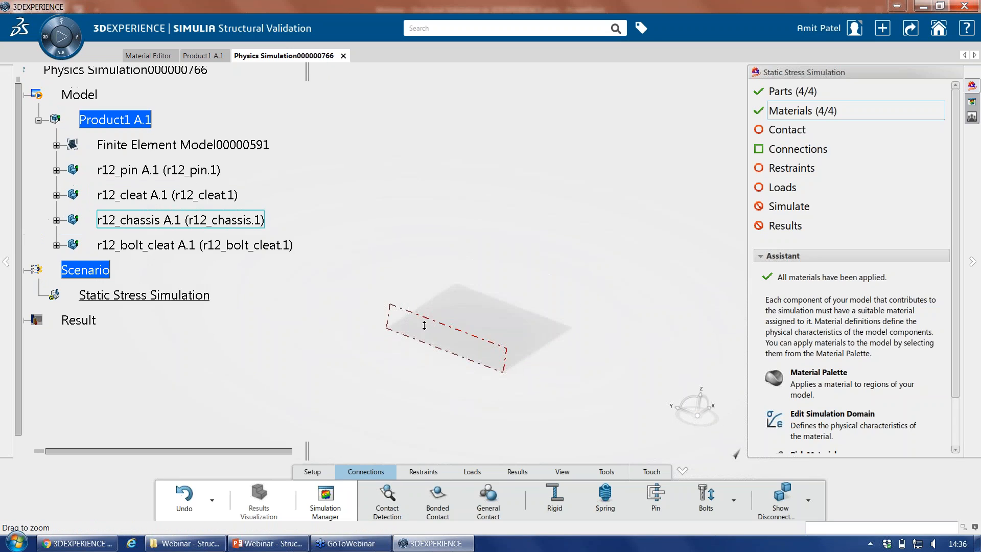
{"action": "left_click", "coordinate": [57, 234]}
- Search the whole model for contacting surface pairs with Contact Detection
{"action": "middle_click_drag", "start_coordinate": [505, 359], "coordinate": [327, 275]}
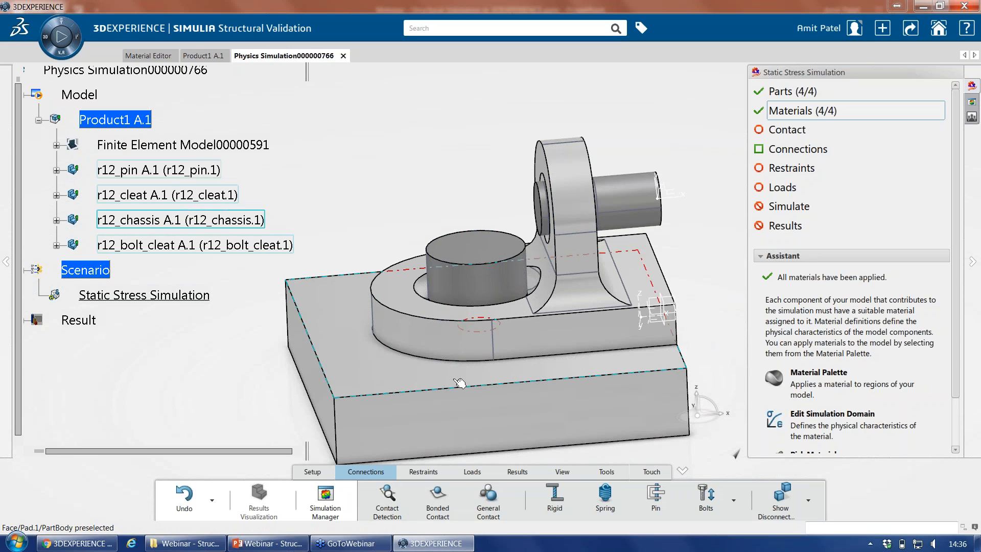
{"action": "mouse_move", "coordinate": [465, 280]}
{"action": "middle_mouse_down", "text": "ctrl"}
{"action": "mouse_move", "coordinate": [445, 370]}
{"action": "mouse_move", "coordinate": [566, 347]}
{"action": "mouse_move", "coordinate": [562, 388]}
{"action": "mouse_move", "coordinate": [511, 419]}
{"action": "middle_mouse_up", "text": "ctrl"}
{"action": "left_click", "coordinate": [393, 497]}
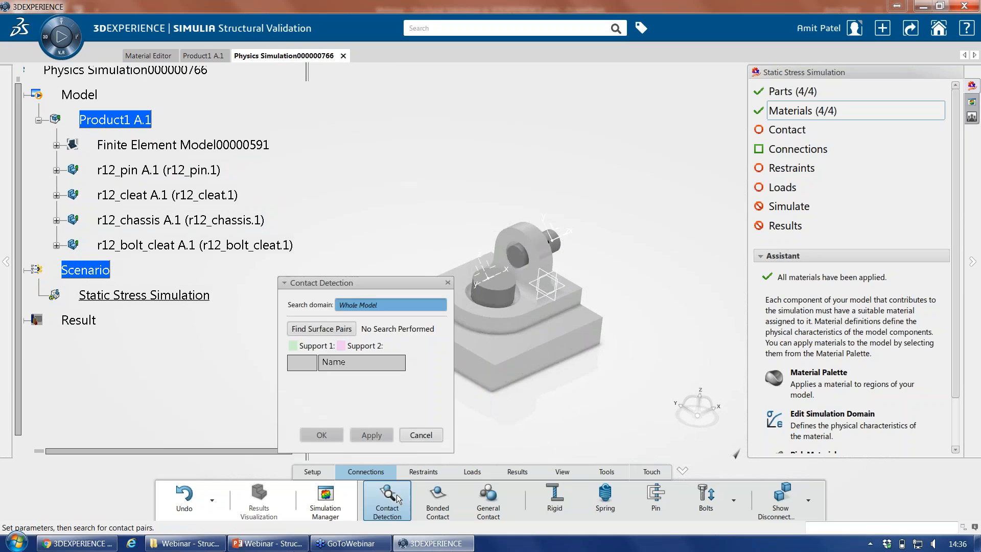
{"action": "left_click", "coordinate": [333, 330]}
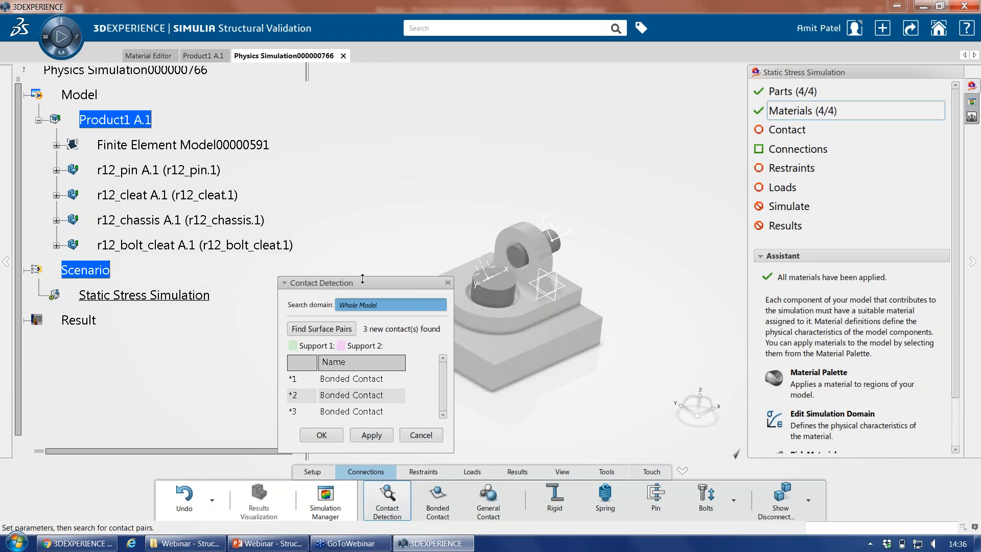
{"action": "left_click_drag", "start_coordinate": [363, 283], "coordinate": [283, 201]}
{"action": "scroll", "coordinate": [480, 306], "scroll_direction": "up", "scroll_amount": 3}
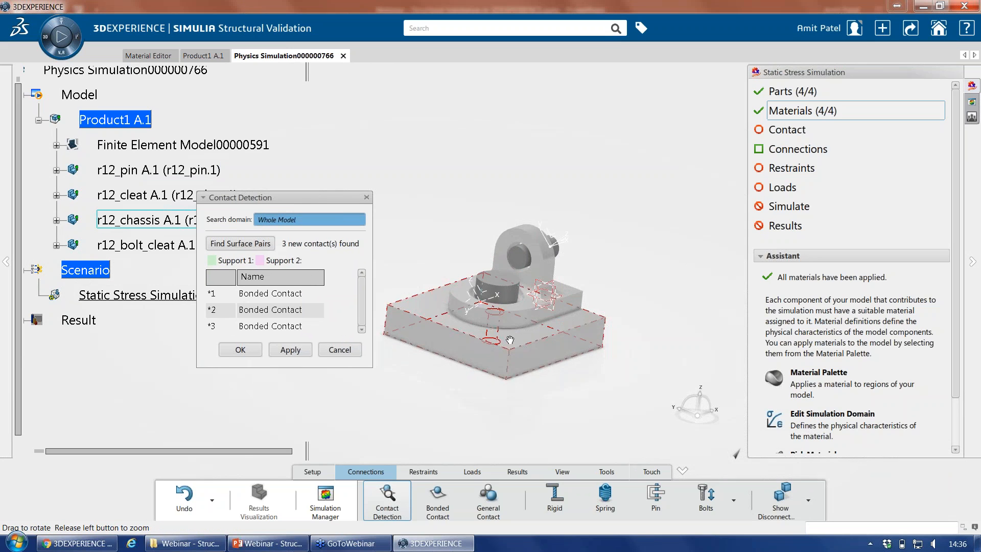
- Examine the supports of each of the three detected bonded contact pairs and create the contacts
{"action": "left_click", "coordinate": [270, 294]}
{"action": "middle_click_drag", "start_coordinate": [440, 393], "coordinate": [455, 357]}
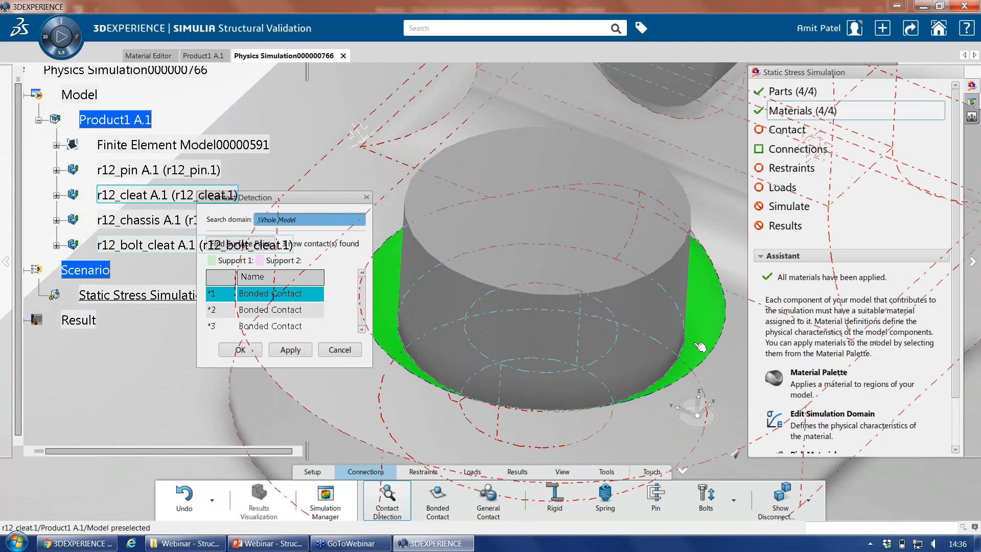
{"action": "left_click", "coordinate": [271, 310]}
{"action": "middle_click_drag", "start_coordinate": [511, 241], "coordinate": [512, 143]}
{"action": "middle_click_drag", "start_coordinate": [537, 434], "coordinate": [569, 286]}
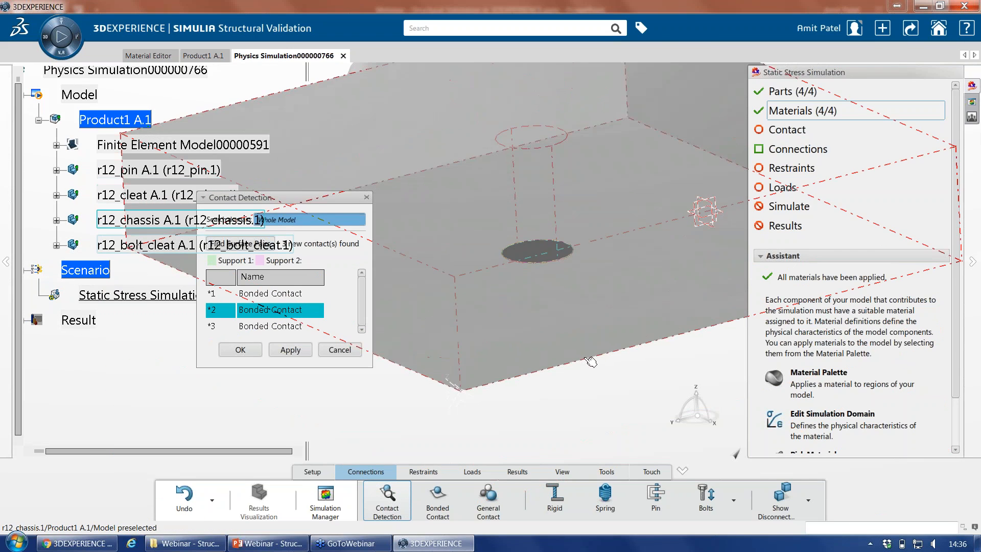
{"action": "middle_click_drag", "start_coordinate": [572, 250], "coordinate": [562, 439]}
{"action": "middle_click_drag", "start_coordinate": [499, 242], "coordinate": [536, 286]}
{"action": "left_click", "coordinate": [284, 327]}
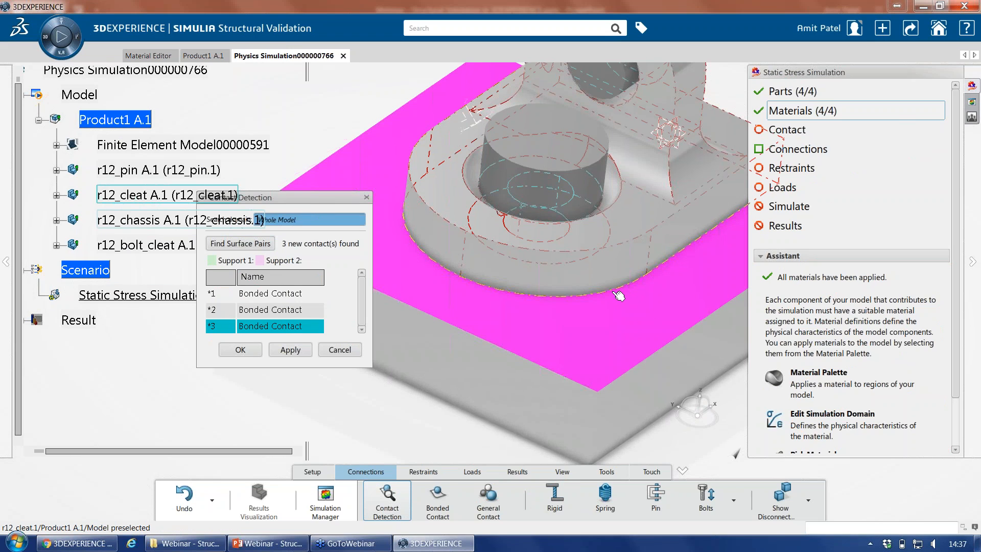
{"action": "left_click", "coordinate": [248, 353]}
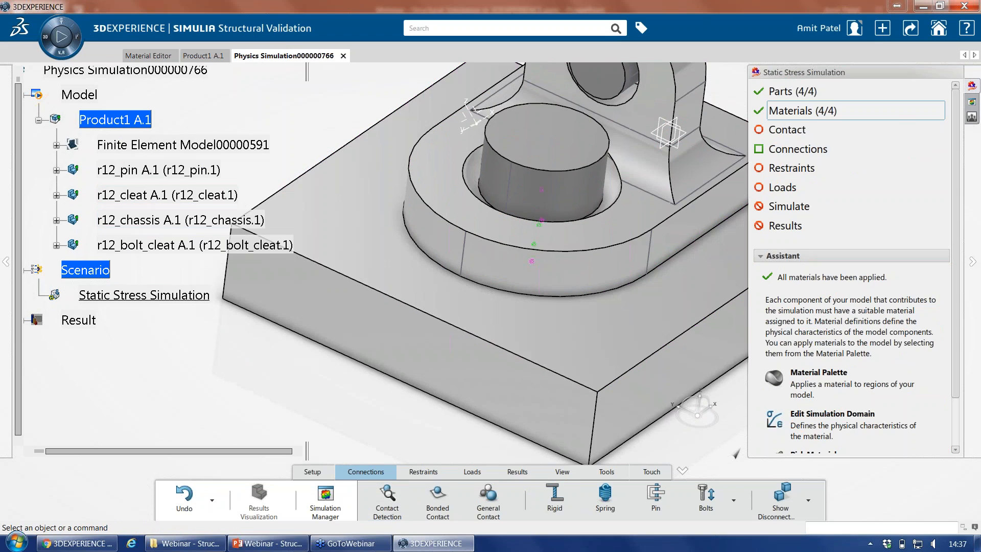
- Create a Rigid connection between the cylindrical face of r12_pin and the inner face of the r12_cleat hole
{"action": "middle_click_drag", "start_coordinate": [587, 212], "coordinate": [503, 235]}
{"action": "left_click", "coordinate": [483, 173]}
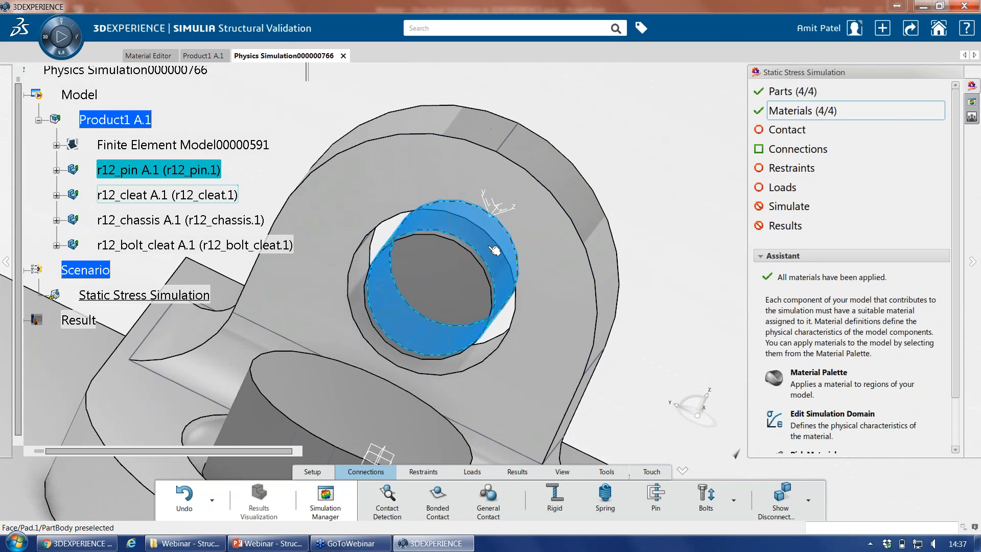
{"action": "left_click", "coordinate": [643, 181]}
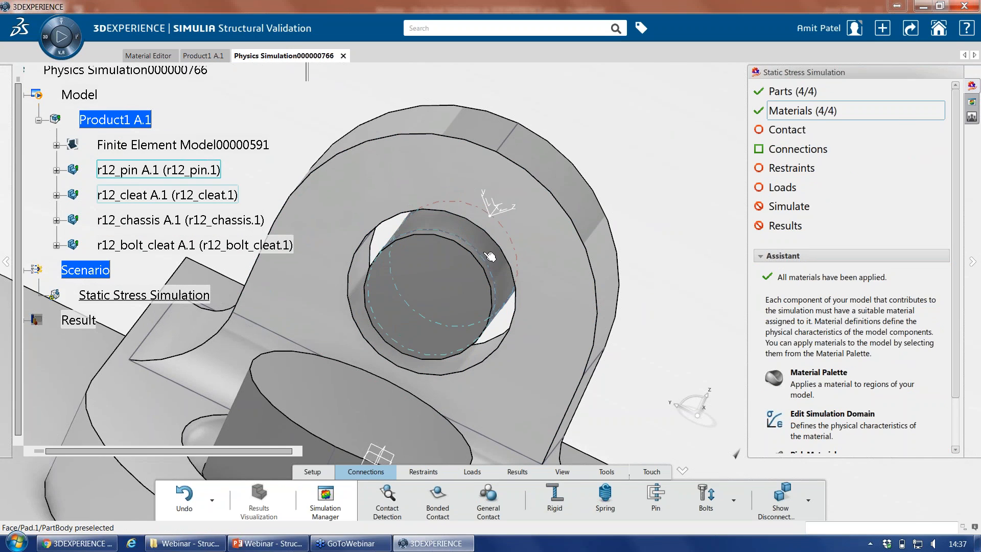
{"action": "middle_click_drag", "start_coordinate": [549, 357], "coordinate": [553, 296]}
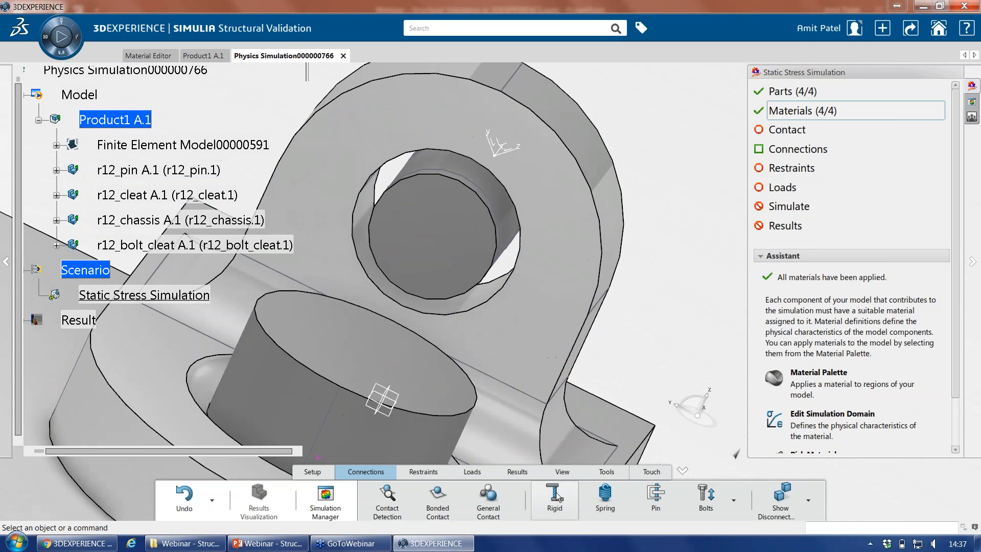
{"action": "left_click", "coordinate": [555, 495]}
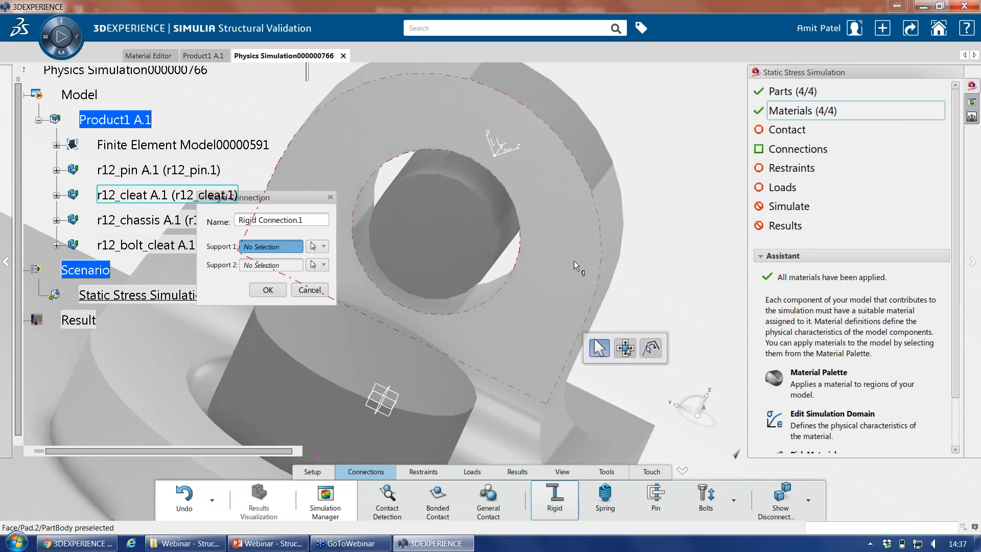
{"action": "left_click", "coordinate": [489, 193]}
{"action": "middle_click_drag", "start_coordinate": [432, 276], "coordinate": [452, 299]}
{"action": "left_click", "coordinate": [278, 266]}
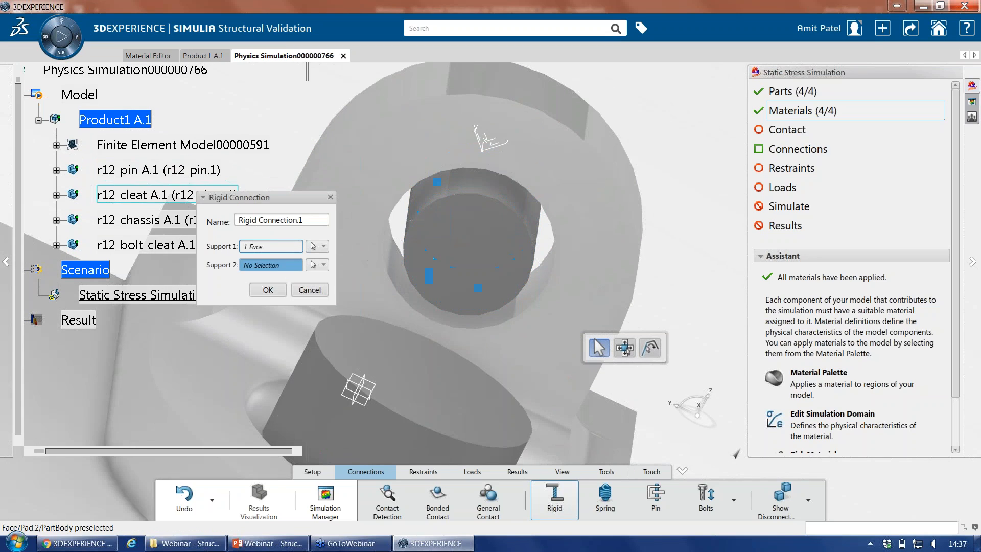
{"action": "left_click", "coordinate": [537, 281]}
{"action": "middle_click_drag", "start_coordinate": [525, 285], "coordinate": [498, 274]}
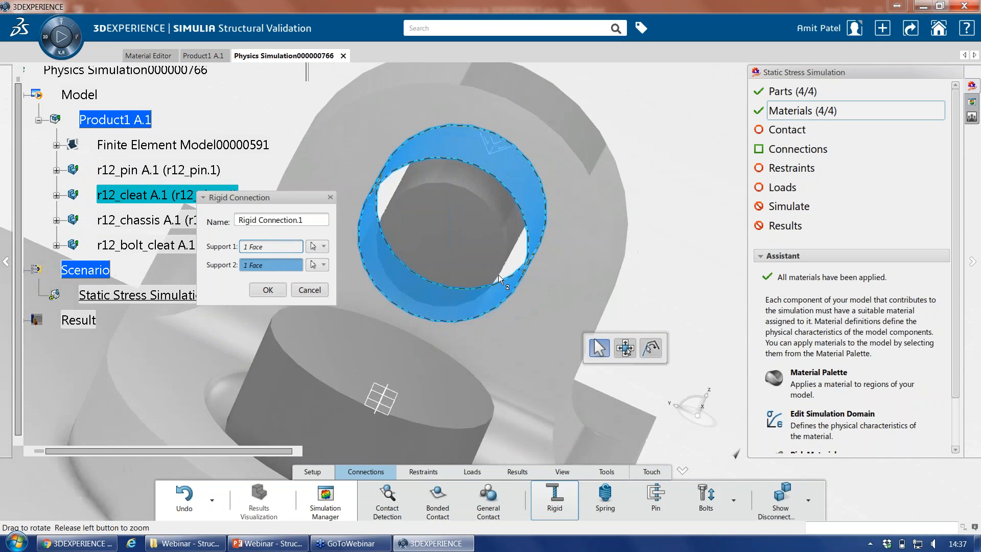
{"action": "left_click", "coordinate": [272, 247]}
{"action": "left_click", "coordinate": [267, 290]}
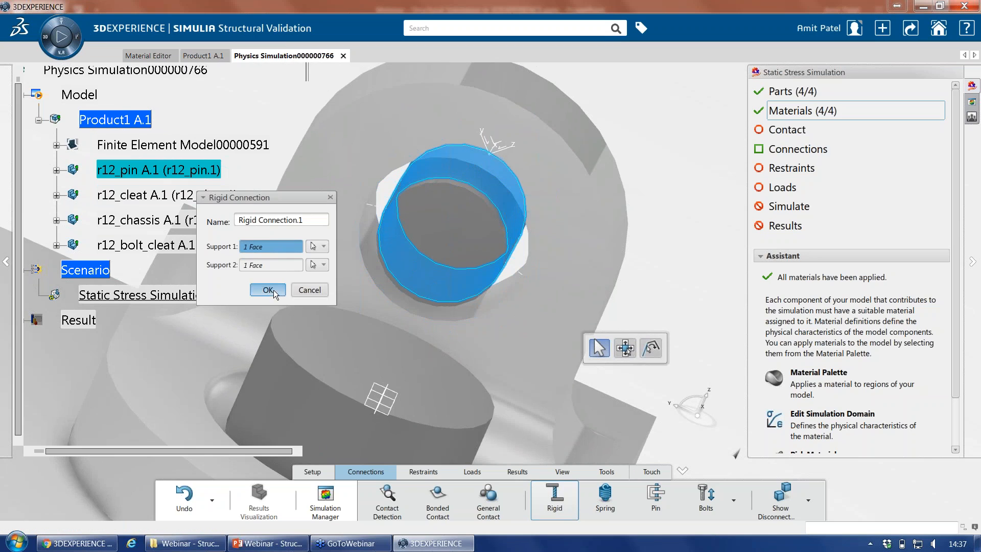
- Check the Contact and Connections stages in the Static Stress Simulation assistant
{"action": "left_click", "coordinate": [808, 134]}
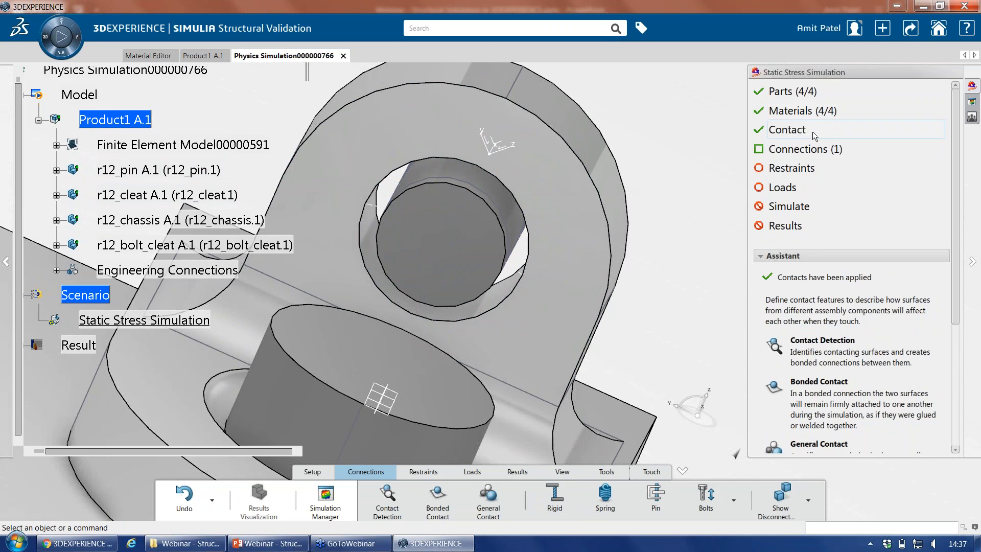
{"action": "left_click", "coordinate": [816, 149]}
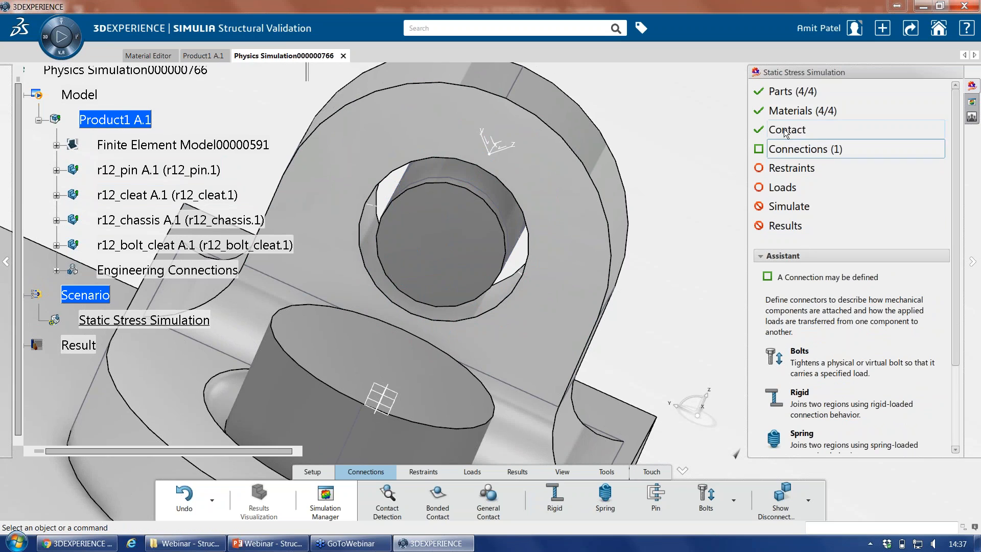
{"action": "middle_click_drag", "start_coordinate": [440, 287], "coordinate": [409, 388]}
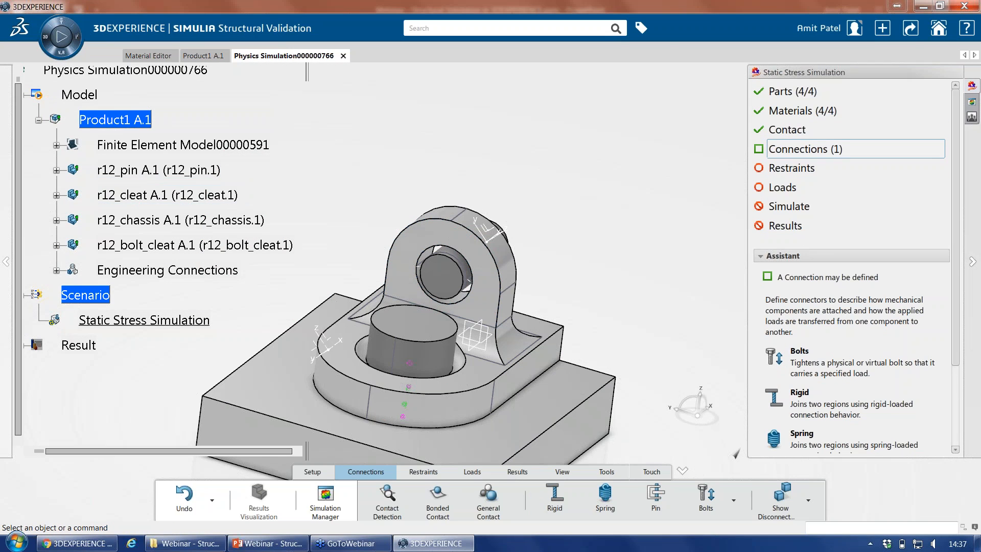
- Review the bonded contacts in the Simulation Manager, widening the Name column and highlighting Bonded Contact.2 in the model
{"action": "left_click", "coordinate": [972, 102]}
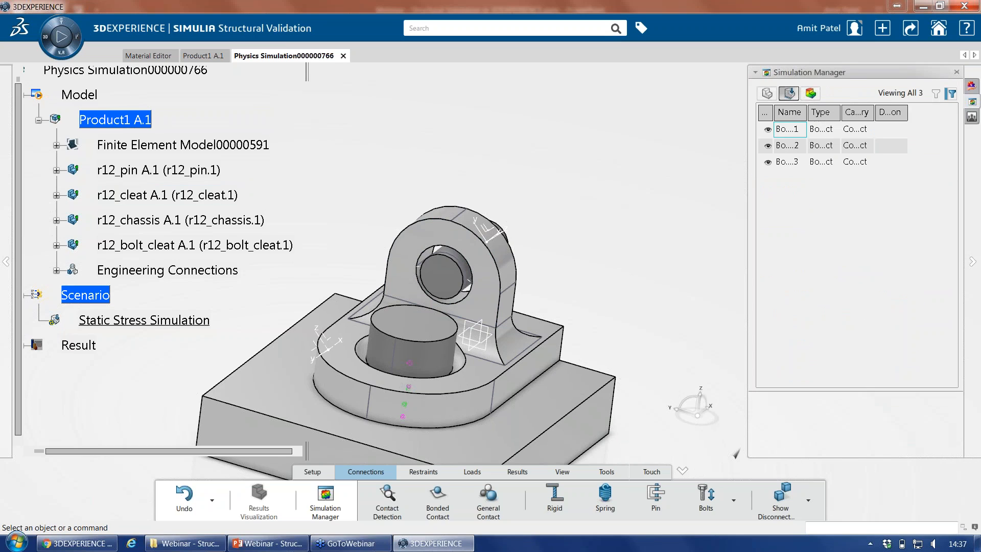
{"action": "middle_click_drag", "start_coordinate": [667, 173], "coordinate": [719, 161]}
{"action": "left_click", "coordinate": [818, 130]}
{"action": "left_click_drag", "start_coordinate": [806, 115], "coordinate": [870, 115]}
{"action": "left_click", "coordinate": [862, 145]}
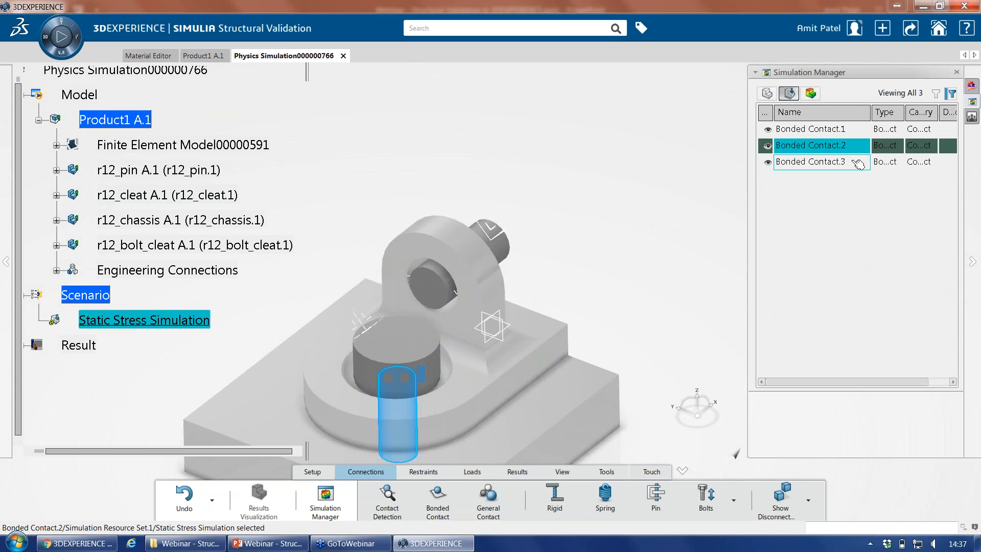
{"action": "left_click", "coordinate": [839, 198]}
{"action": "middle_click_drag", "start_coordinate": [564, 200], "coordinate": [559, 264]}
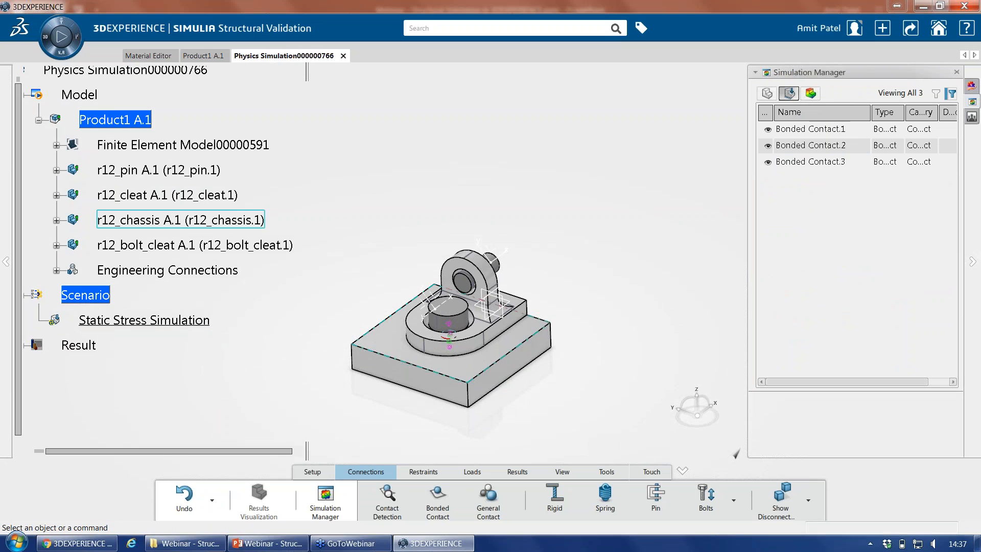
- Go to the assistant's Restraints stage and apply a Clamp to the bottom face of r12_chassis
{"action": "left_click", "coordinate": [972, 85]}
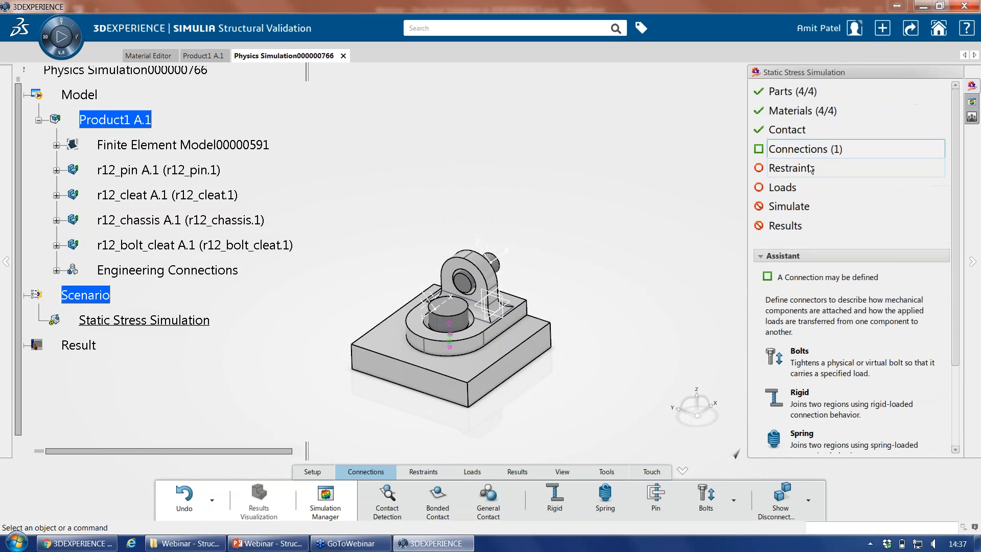
{"action": "left_click", "coordinate": [786, 170]}
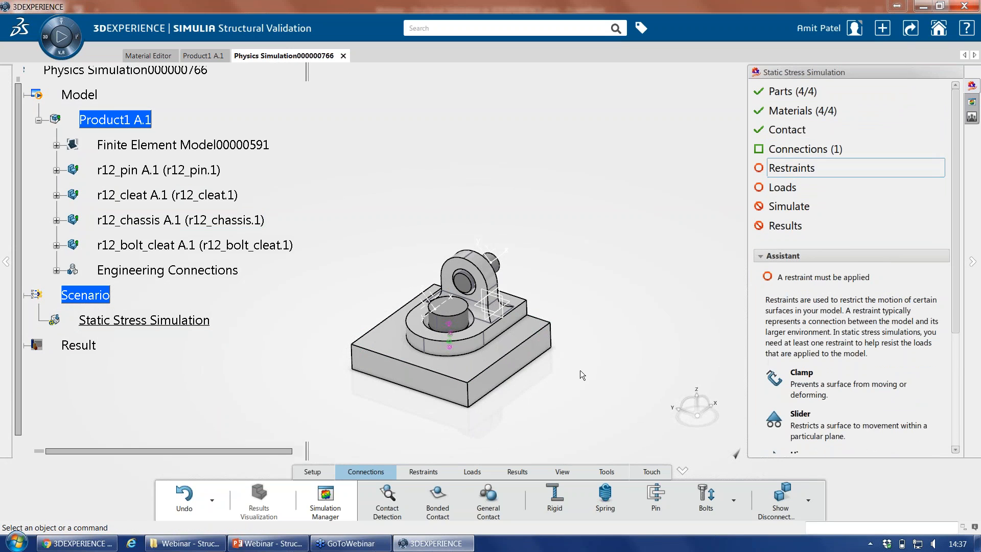
{"action": "left_click", "coordinate": [423, 471]}
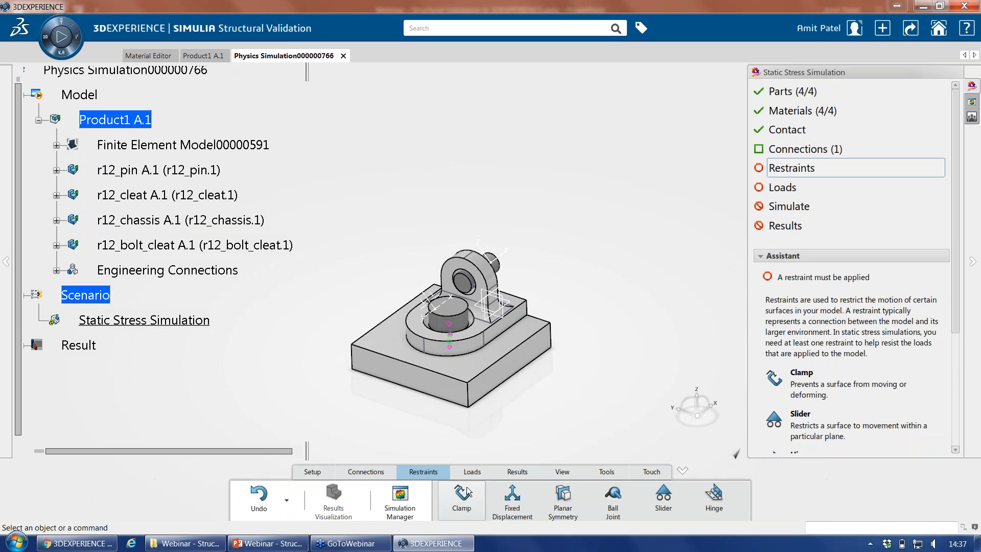
{"action": "left_click", "coordinate": [468, 504]}
{"action": "middle_click_drag", "start_coordinate": [455, 417], "coordinate": [534, 421]}
{"action": "left_click", "coordinate": [464, 328]}
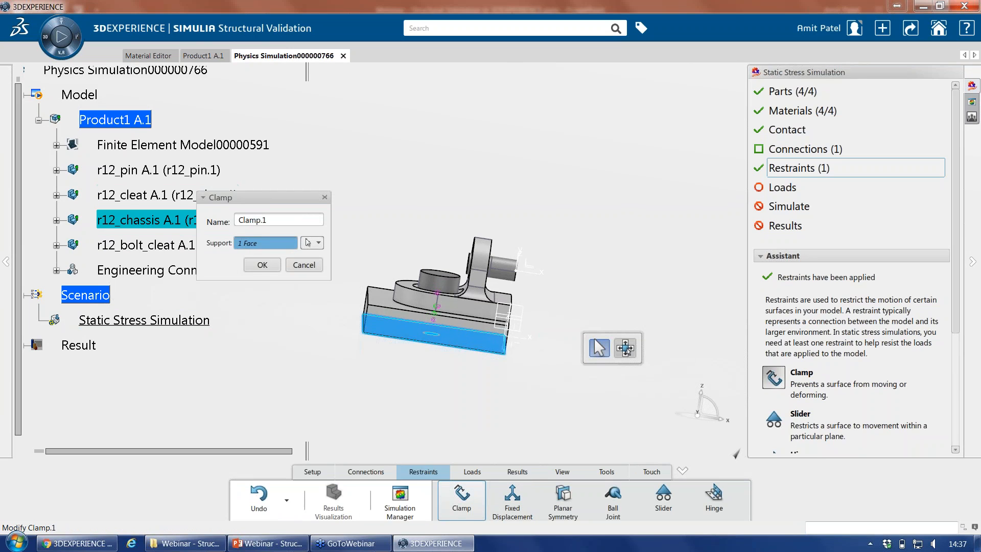
{"action": "left_click", "coordinate": [262, 265]}
- Apply a Planar Symmetry restraint to the coplanar cut faces of r12_chassis, r12_cleat and r12_pin
{"action": "middle_click_drag", "start_coordinate": [558, 361], "coordinate": [521, 411]}
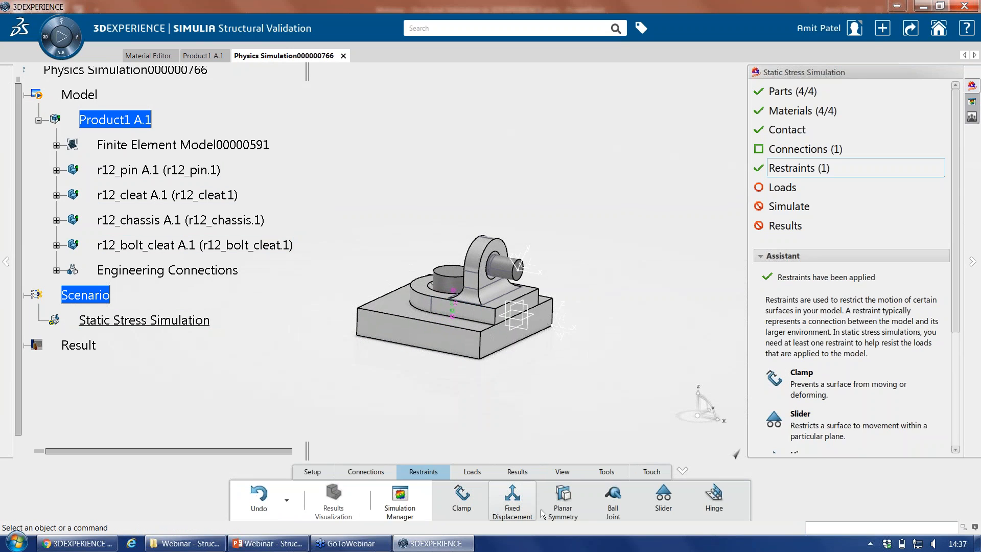
{"action": "left_click", "coordinate": [515, 334]}
{"action": "middle_click_drag", "start_coordinate": [514, 352], "coordinate": [567, 312]}
{"action": "left_click", "coordinate": [603, 329]}
{"action": "left_click", "coordinate": [566, 227]}
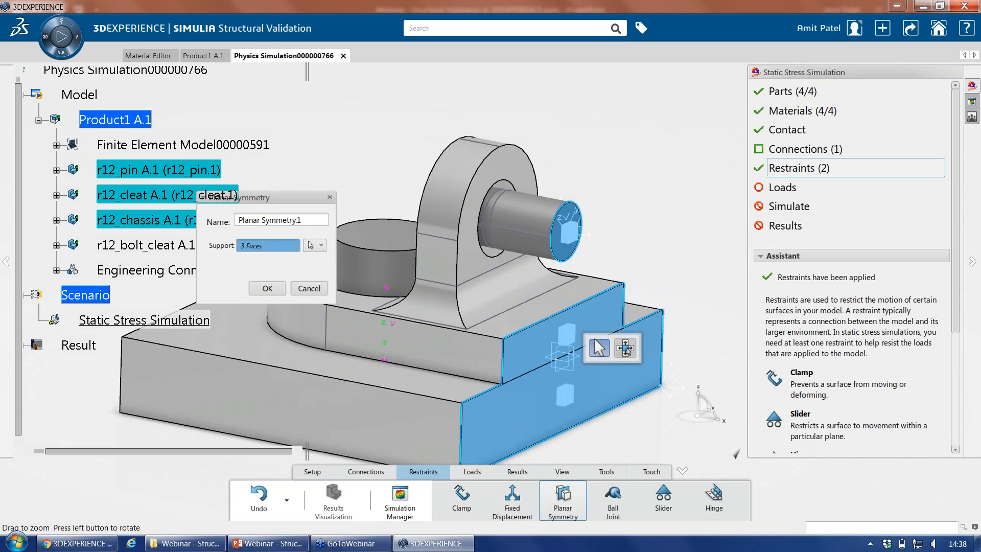
{"action": "scroll", "coordinate": [490, 292], "scroll_direction": "down", "scroll_amount": 5}
{"action": "left_click", "coordinate": [270, 289]}
{"action": "middle_click_drag", "start_coordinate": [369, 376], "coordinate": [445, 395]}
- Go to the assistant's Loads stage and start a Force load on the cylindrical face of r12_pin
{"action": "left_click", "coordinate": [798, 200]}
{"action": "left_click", "coordinate": [799, 190]}
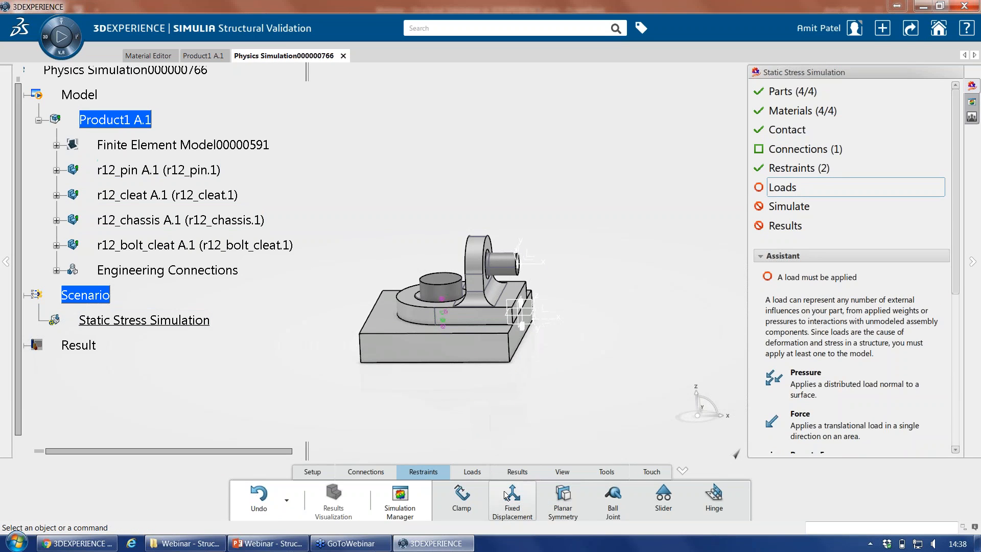
{"action": "left_click", "coordinate": [483, 471]}
{"action": "left_click", "coordinate": [498, 498]}
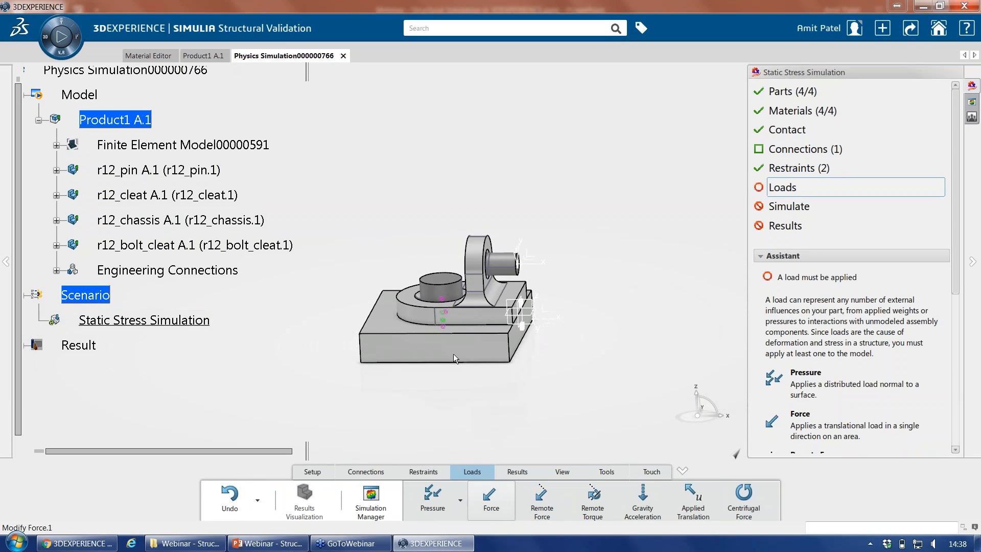
{"action": "left_click", "coordinate": [515, 270]}
{"action": "scroll", "coordinate": [515, 269], "scroll_direction": "up", "scroll_amount": 5}
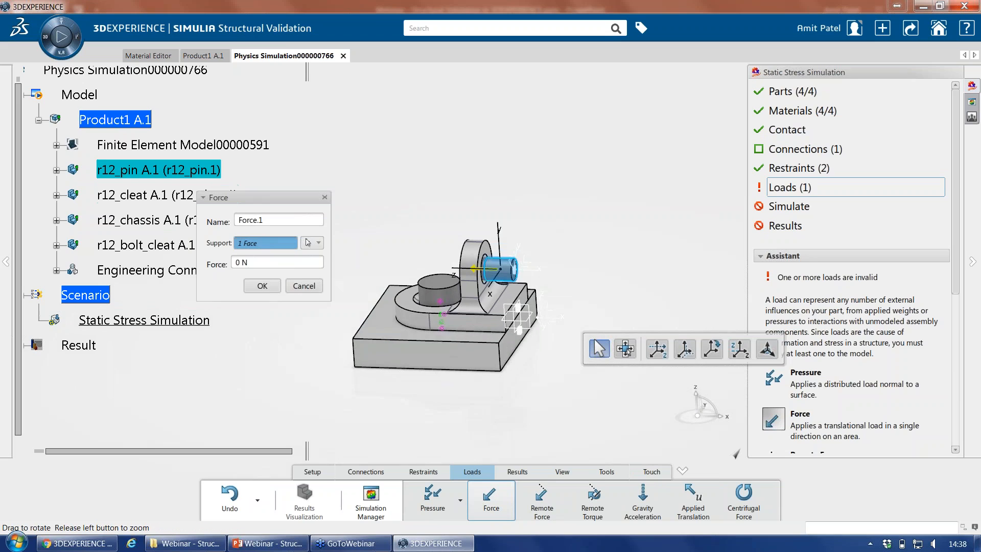
- Try to orient the force's triad by picking a direction reference at the pin's end
{"action": "left_click", "coordinate": [659, 352]}
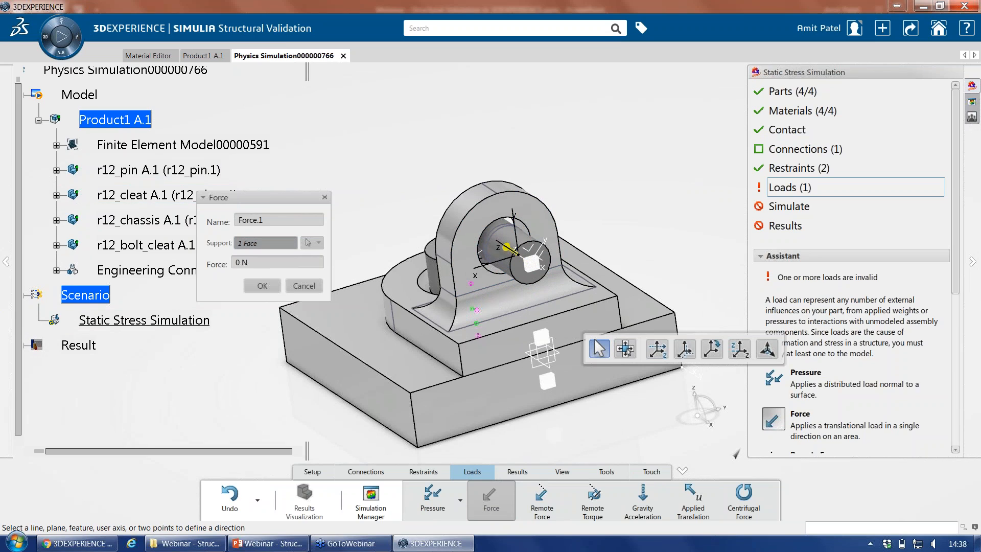
{"action": "left_click", "coordinate": [550, 248]}
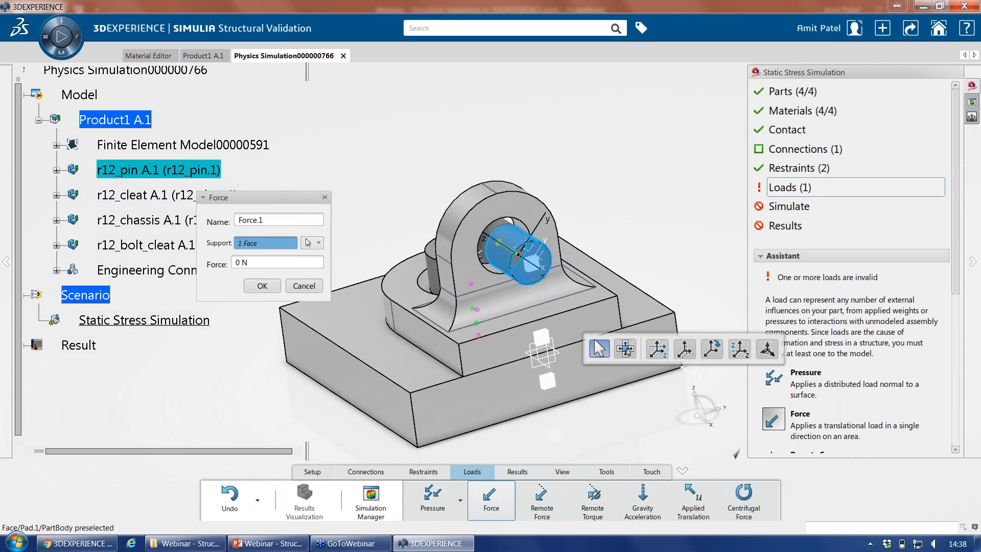
{"action": "left_click", "coordinate": [657, 349]}
{"action": "left_click", "coordinate": [682, 351]}
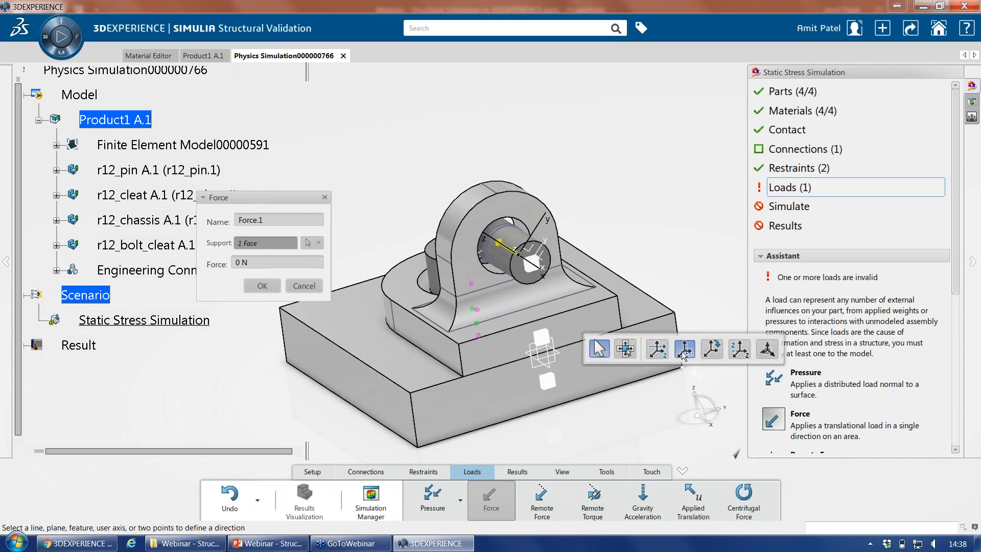
- Rotate the force's triad 45 degrees about its X axis
{"action": "left_click", "coordinate": [717, 353]}
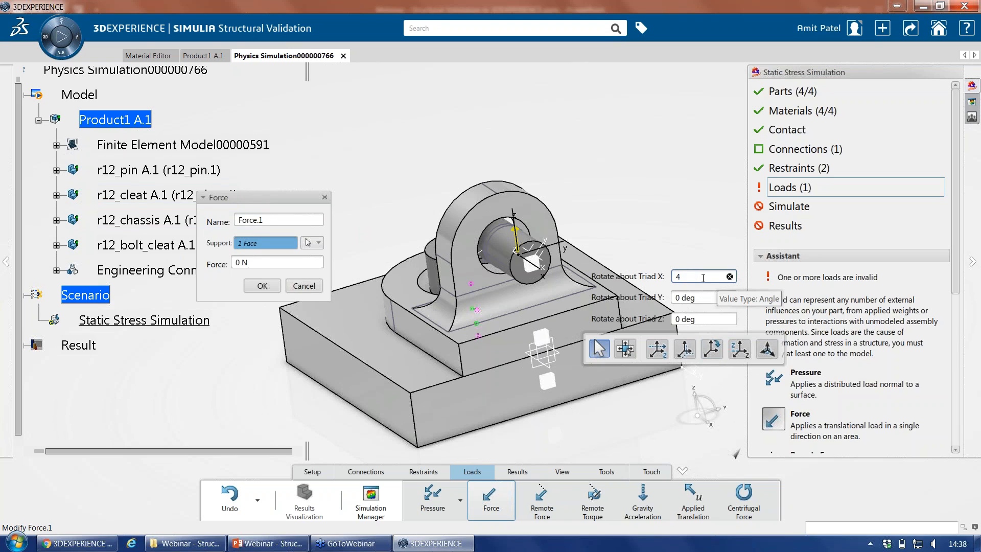
{"action": "type", "text": "45"}
{"action": "key", "text": "Return"}
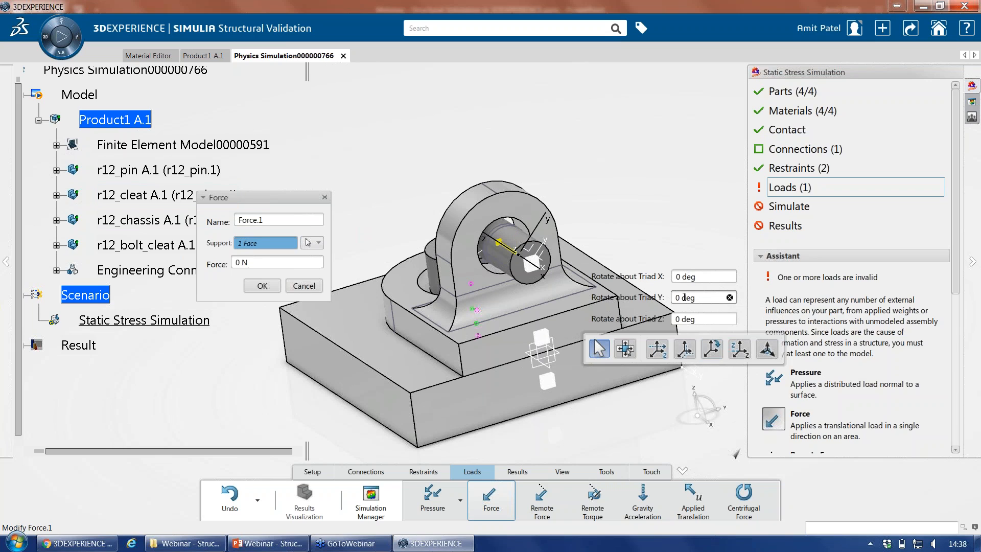
- Rotate the force's triad -90 degrees about its X axis
{"action": "middle_click_drag", "start_coordinate": [504, 297], "coordinate": [565, 287]}
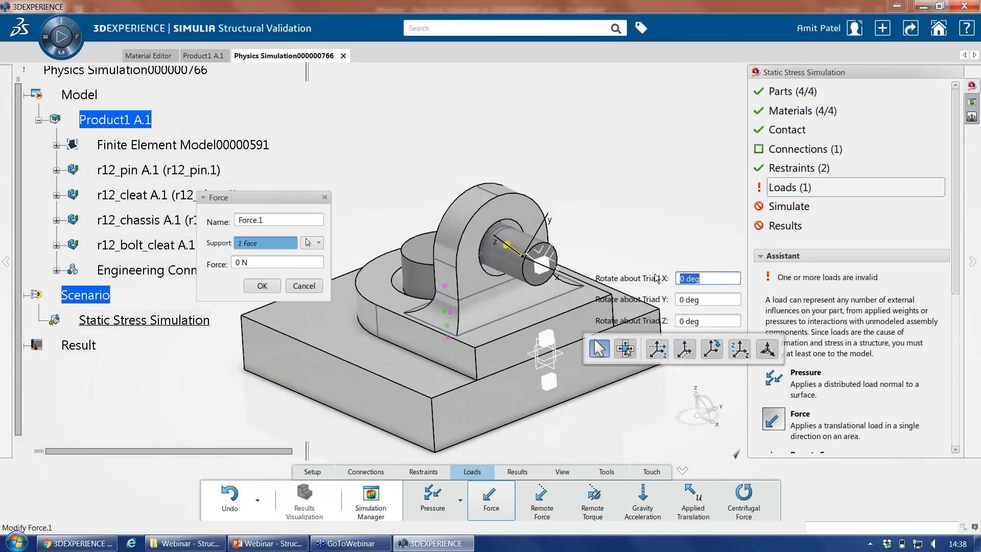
{"action": "type", "text": "-90"}
{"action": "key", "text": "Return"}
{"action": "middle_click_drag", "start_coordinate": [566, 240], "coordinate": [622, 298]}
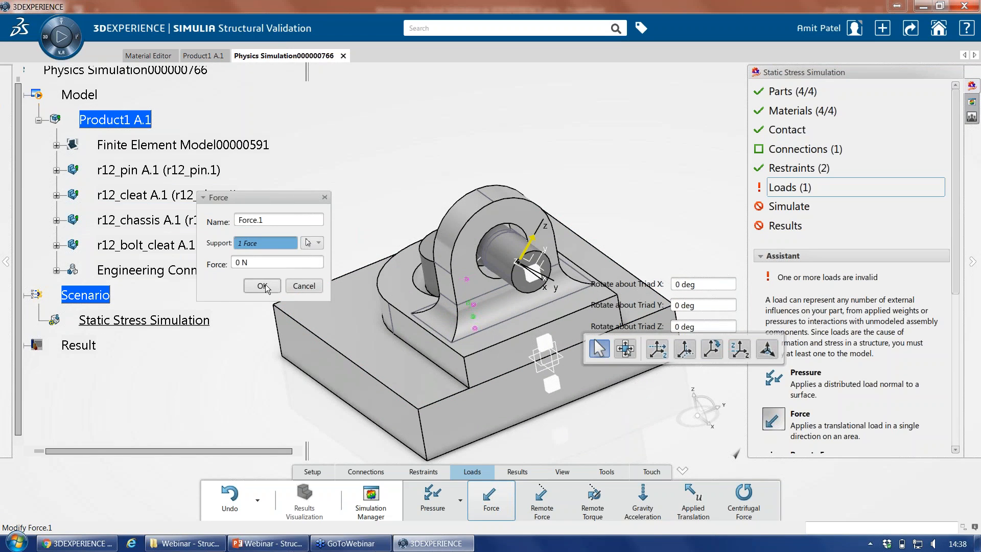
- Set the force on the pin to 1 kN and finish defining the load
{"action": "left_click", "coordinate": [245, 262]}
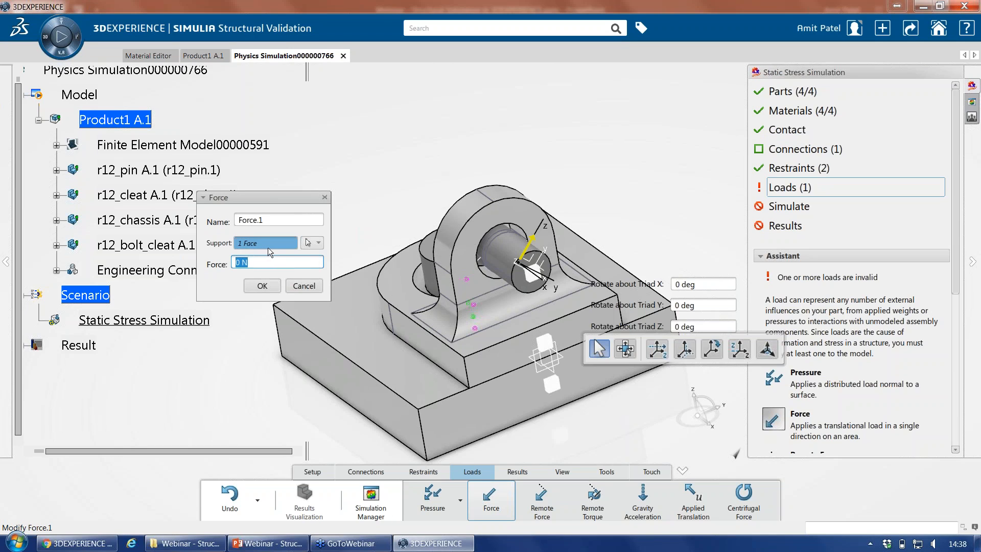
{"action": "type", "text": "1kN"}
{"action": "key", "text": "Return"}
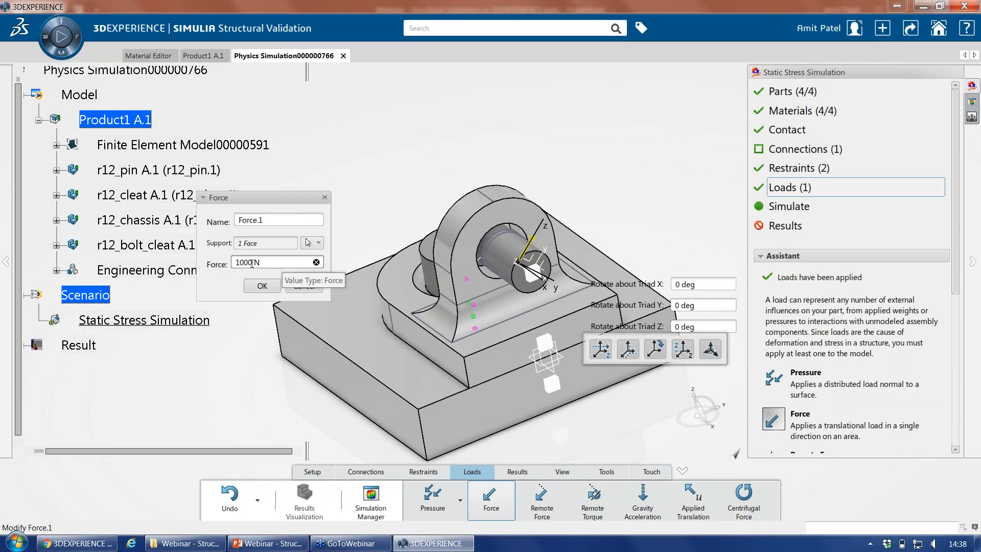
{"action": "left_click", "coordinate": [271, 284]}
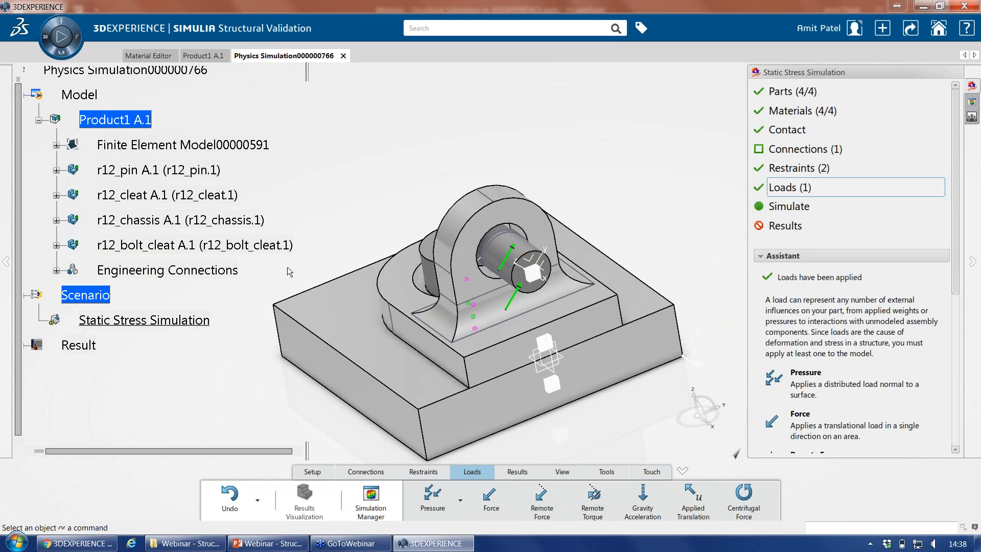
{"action": "middle_click_drag", "start_coordinate": [460, 266], "coordinate": [537, 348]}
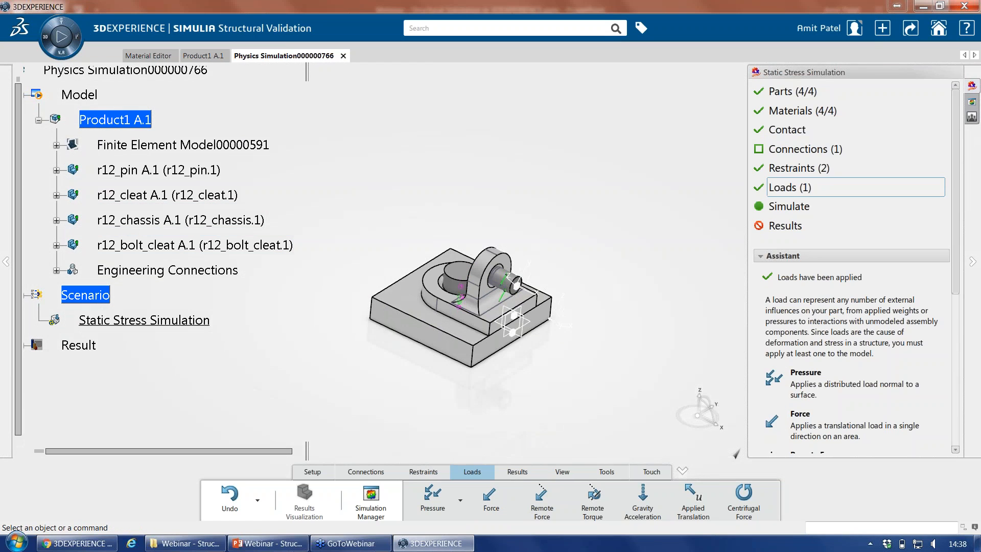
- Run the static stress simulation with Draft accuracy in Interactive execution mode and dismiss the status report
{"action": "left_click", "coordinate": [811, 210]}
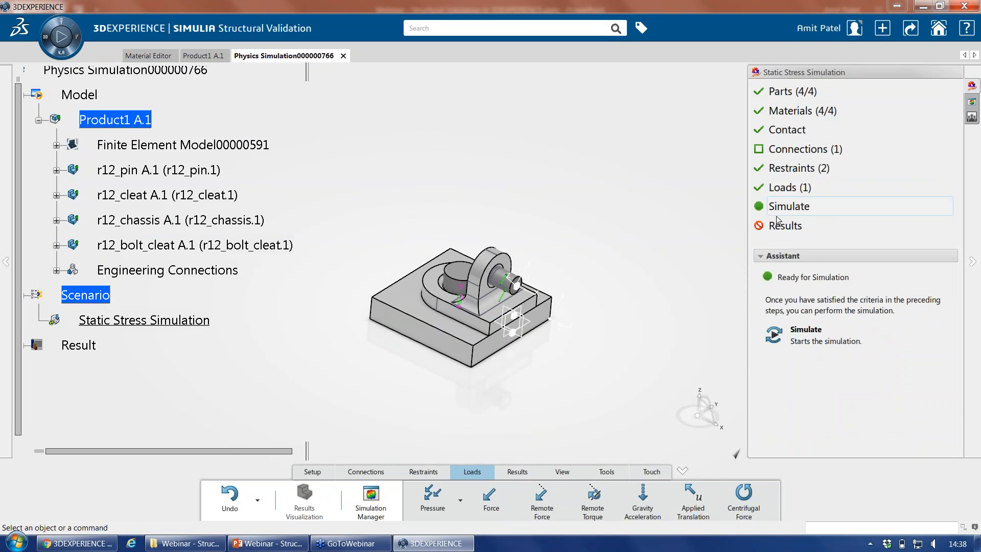
{"action": "left_click", "coordinate": [522, 473]}
{"action": "left_click", "coordinate": [348, 495]}
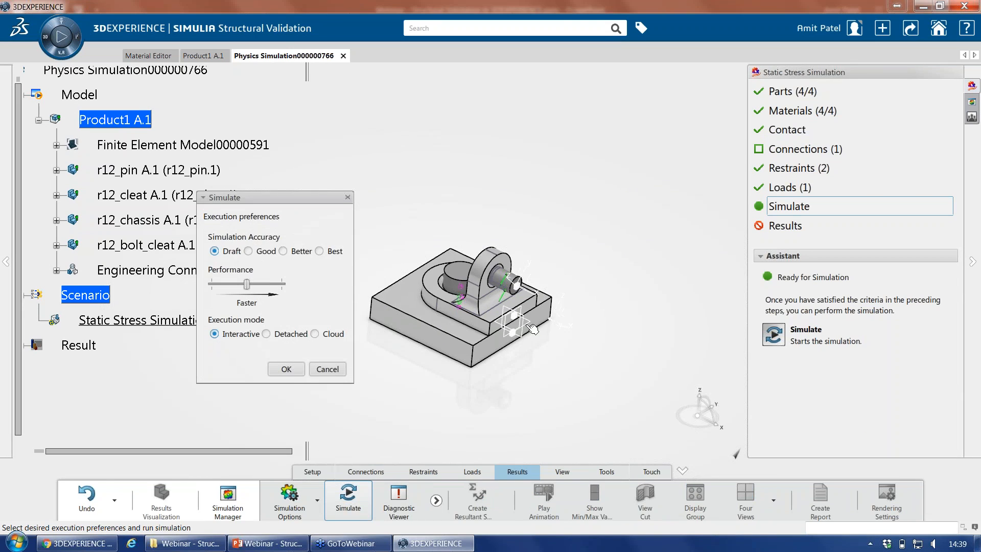
{"action": "left_click", "coordinate": [290, 375]}
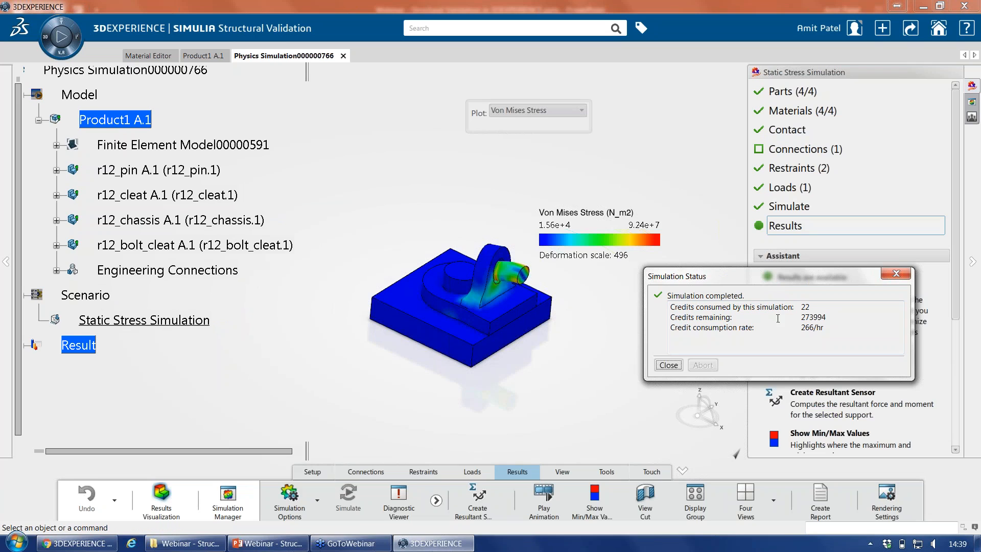
{"action": "left_click", "coordinate": [669, 365]}
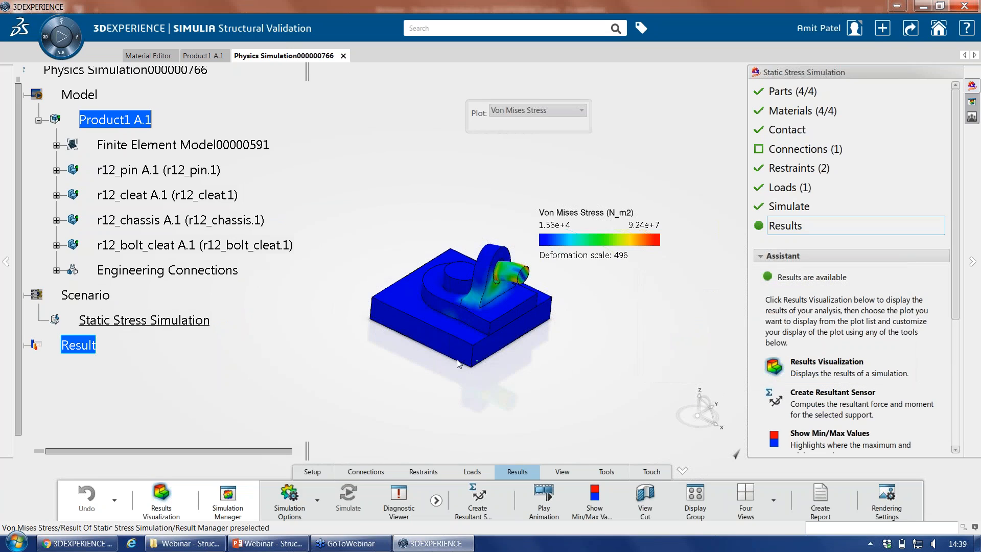
- Animate the Von Mises stress plot of the whole assembly and close the player
{"action": "middle_click_drag", "start_coordinate": [458, 357], "coordinate": [461, 265]}
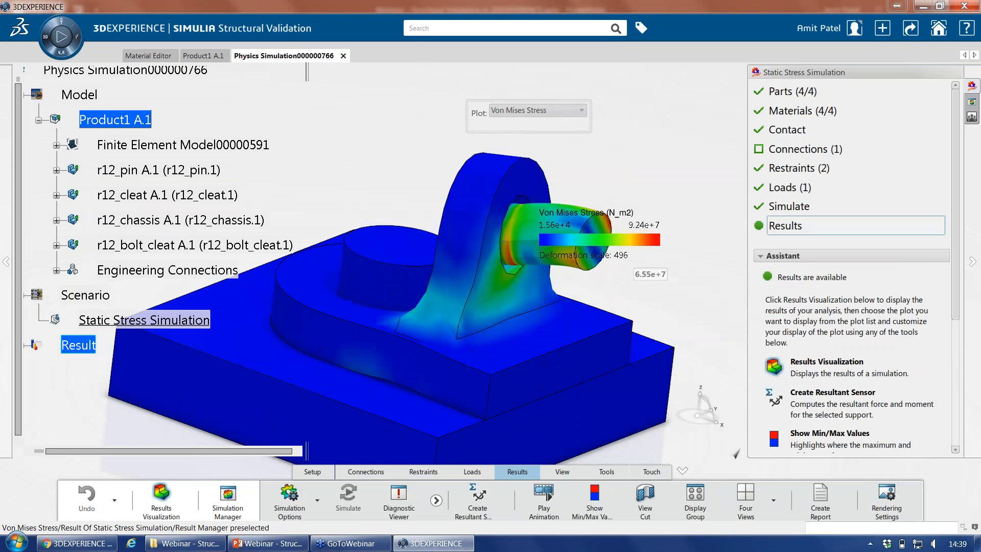
{"action": "left_click", "coordinate": [543, 494]}
{"action": "middle_click_drag", "start_coordinate": [486, 307], "coordinate": [440, 255]}
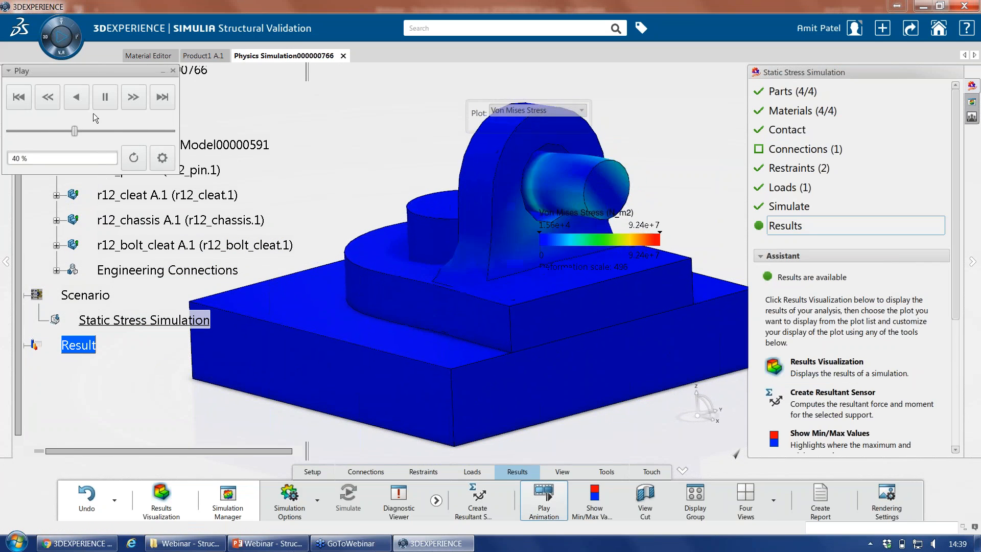
{"action": "left_click", "coordinate": [173, 71]}
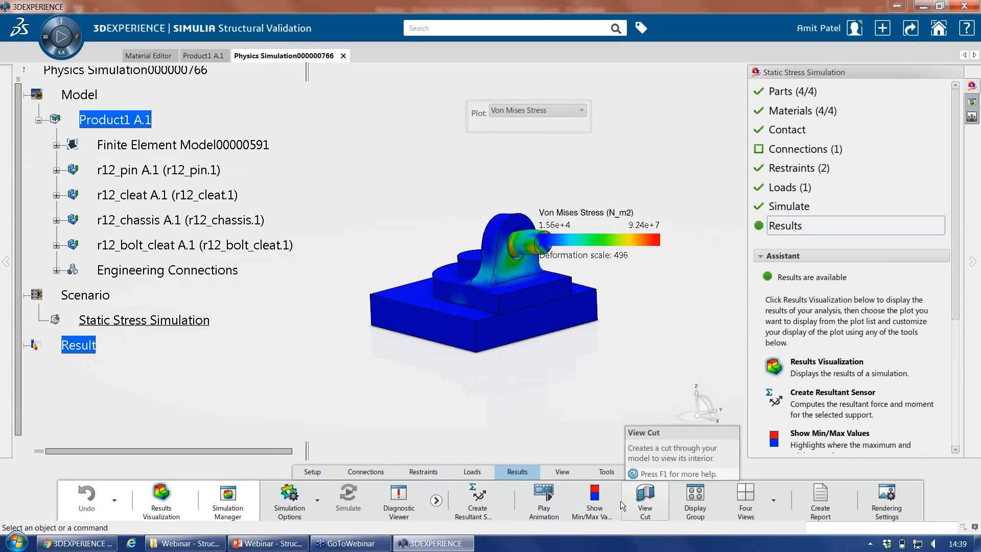
- Show the Von Mises plot's minimum and maximum locations, compare the min-only, max-only and combined displays, and inspect the min/max settings
{"action": "left_click", "coordinate": [595, 495]}
{"action": "middle_click_drag", "start_coordinate": [526, 247], "coordinate": [599, 297]}
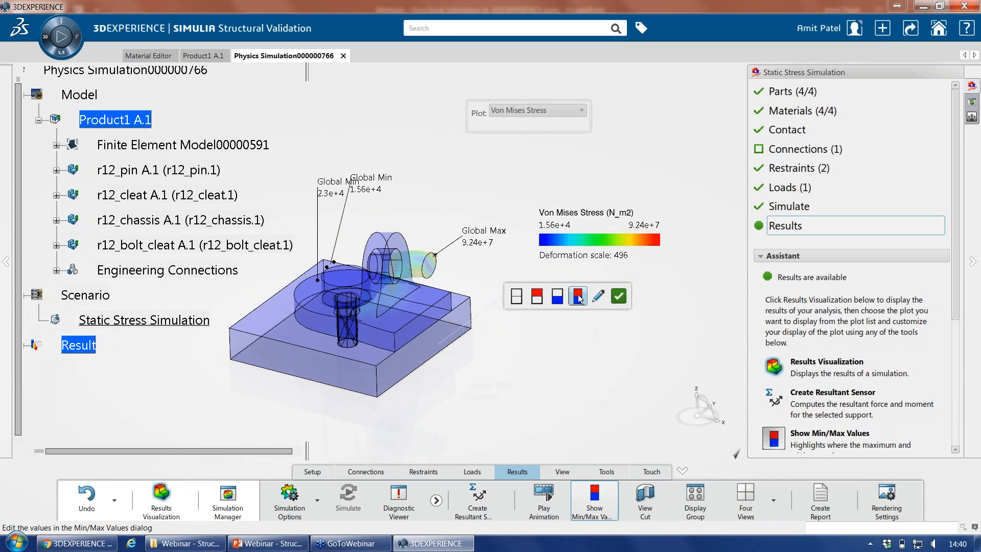
{"action": "left_click", "coordinate": [558, 296]}
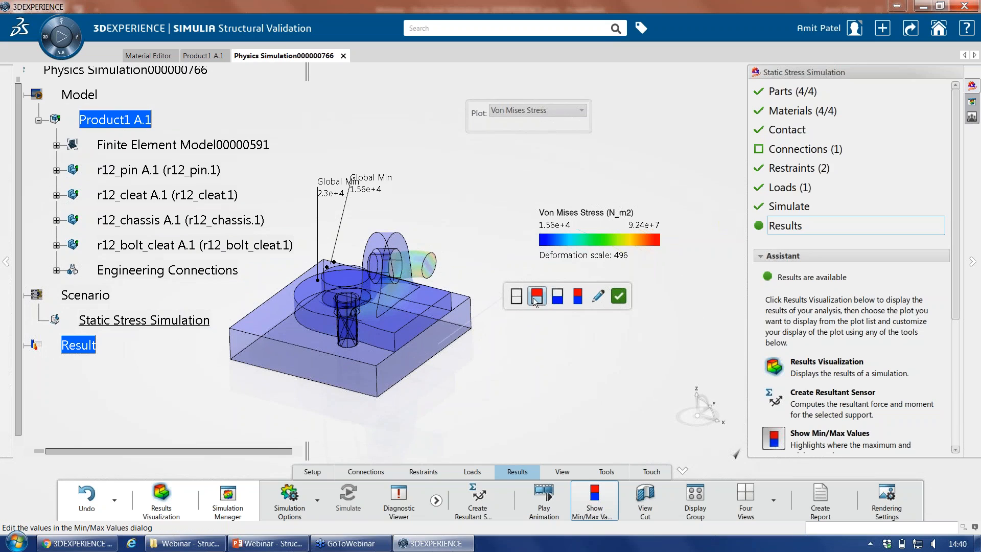
{"action": "left_click", "coordinate": [537, 297]}
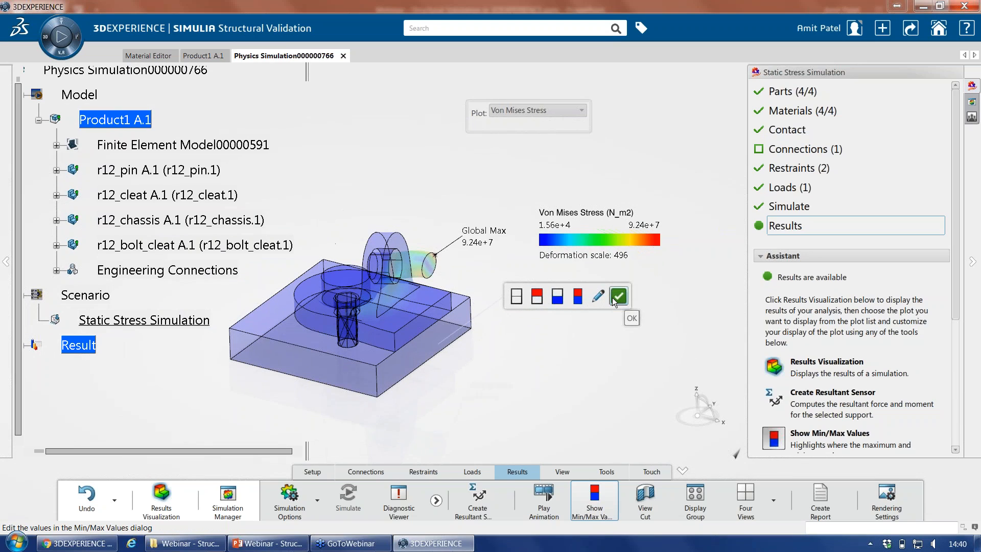
{"action": "left_click", "coordinate": [557, 297]}
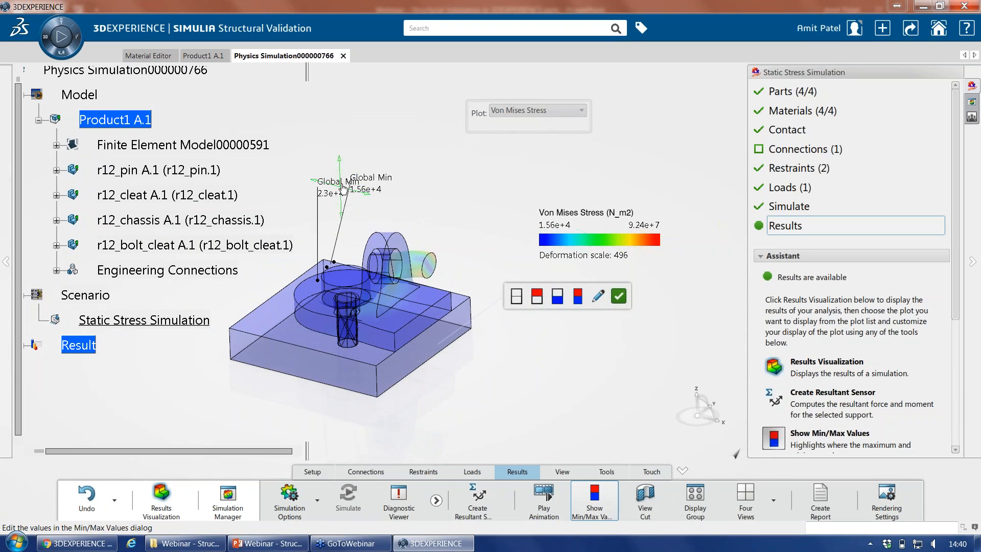
{"action": "left_click", "coordinate": [577, 296]}
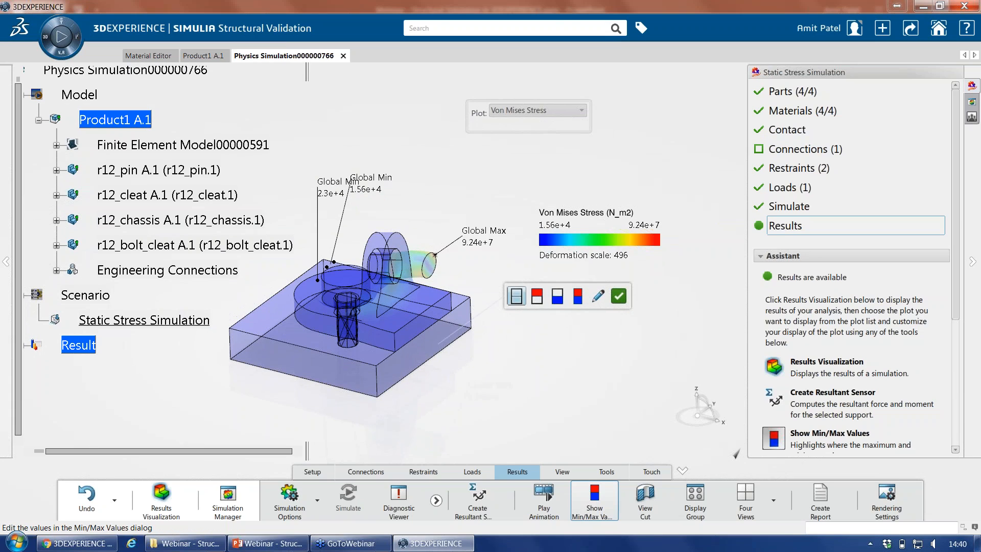
{"action": "left_click", "coordinate": [598, 296]}
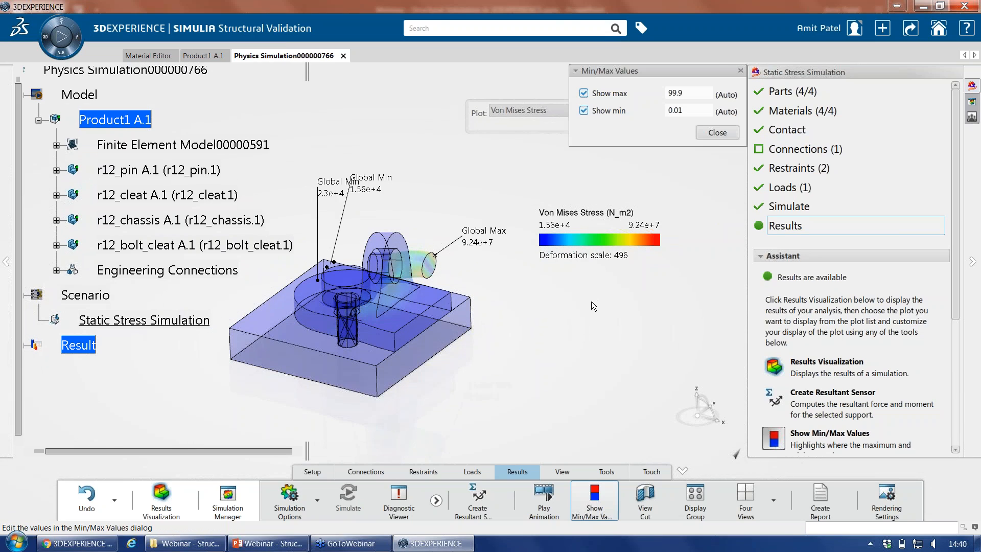
{"action": "left_click", "coordinate": [727, 134]}
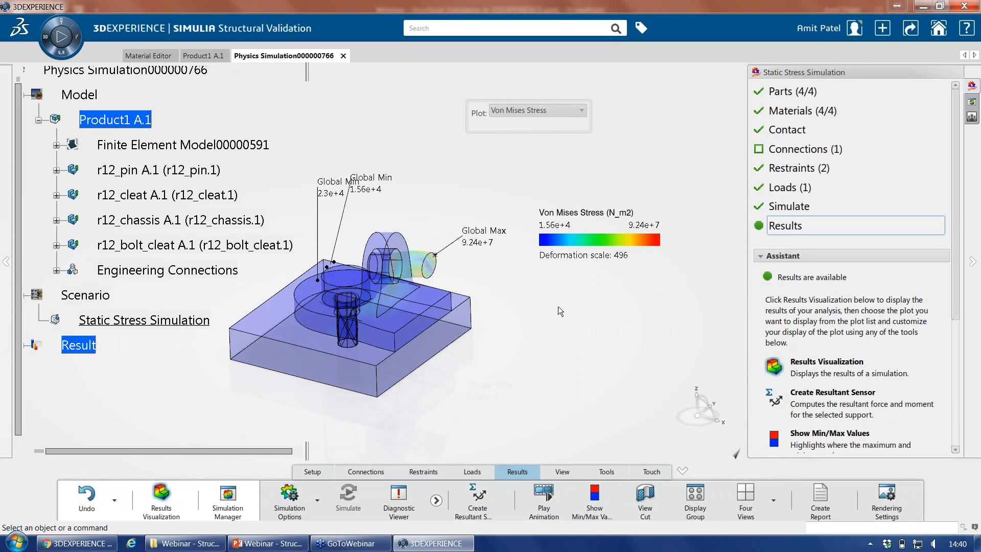
- Turn off the minimum and maximum value markers on the Von Mises stress plot
{"action": "left_click", "coordinate": [595, 496]}
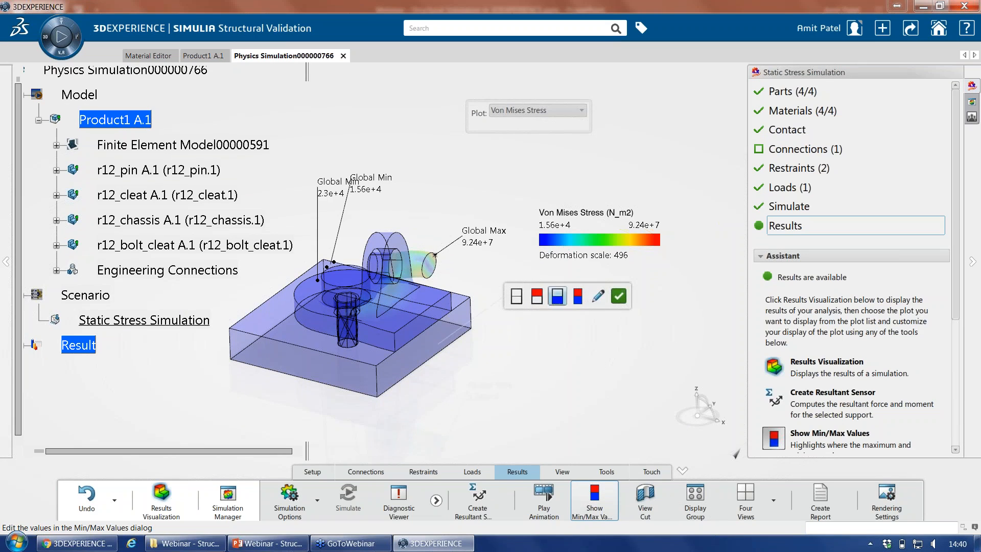
{"action": "left_click", "coordinate": [521, 296]}
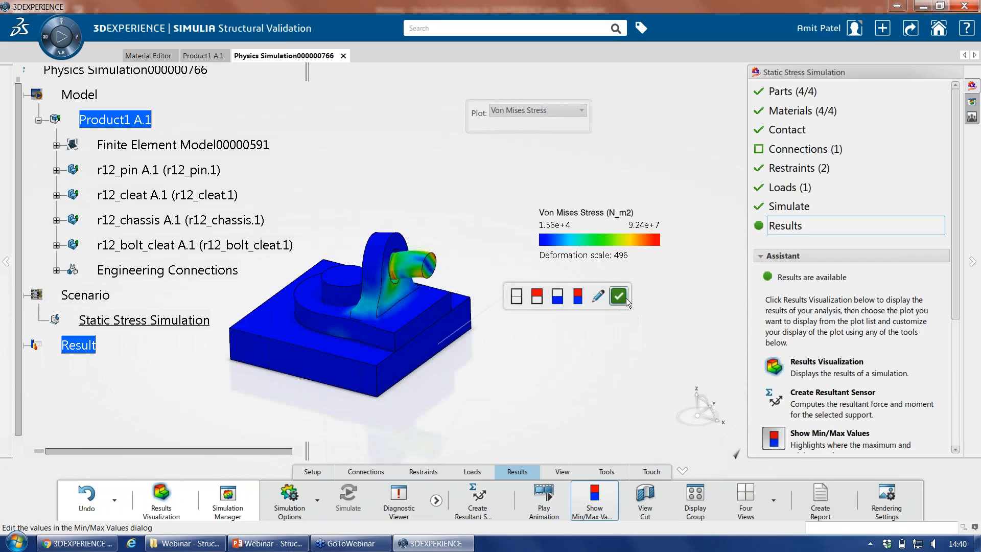
{"action": "left_click", "coordinate": [619, 297]}
{"action": "middle_click_drag", "start_coordinate": [459, 277], "coordinate": [508, 264]}
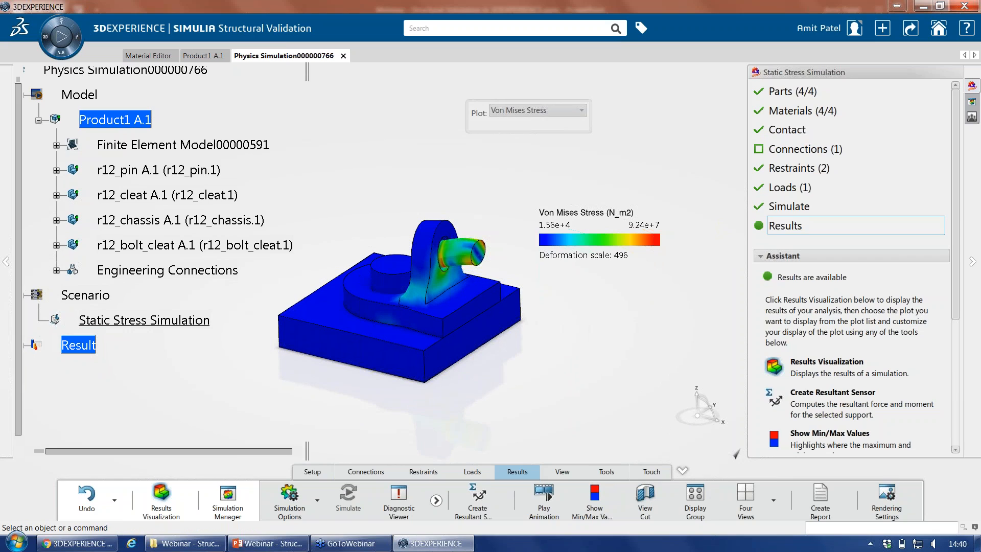
- Display only r12_cleat in the Von Mises stress plot and play its deformation animation
{"action": "left_click", "coordinate": [695, 497]}
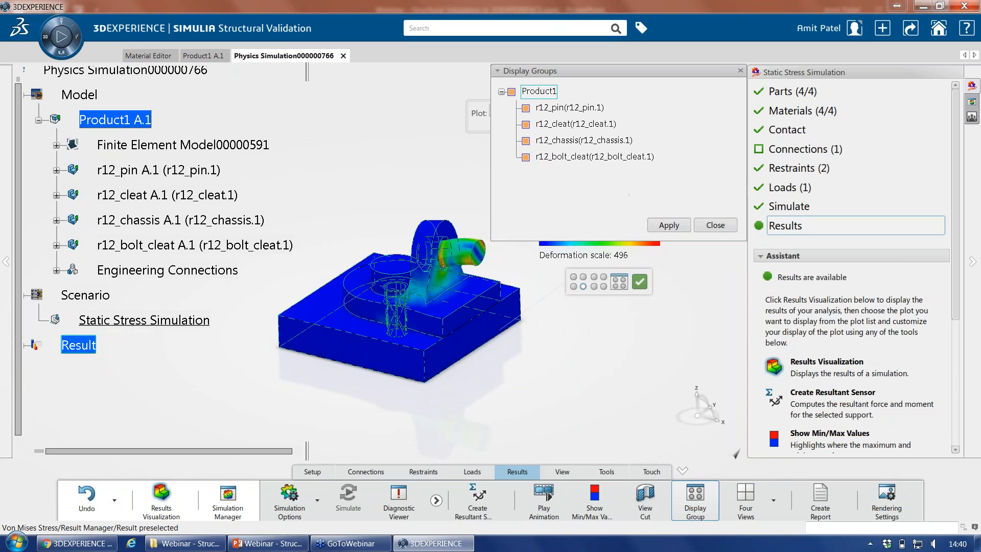
{"action": "left_click", "coordinate": [674, 228]}
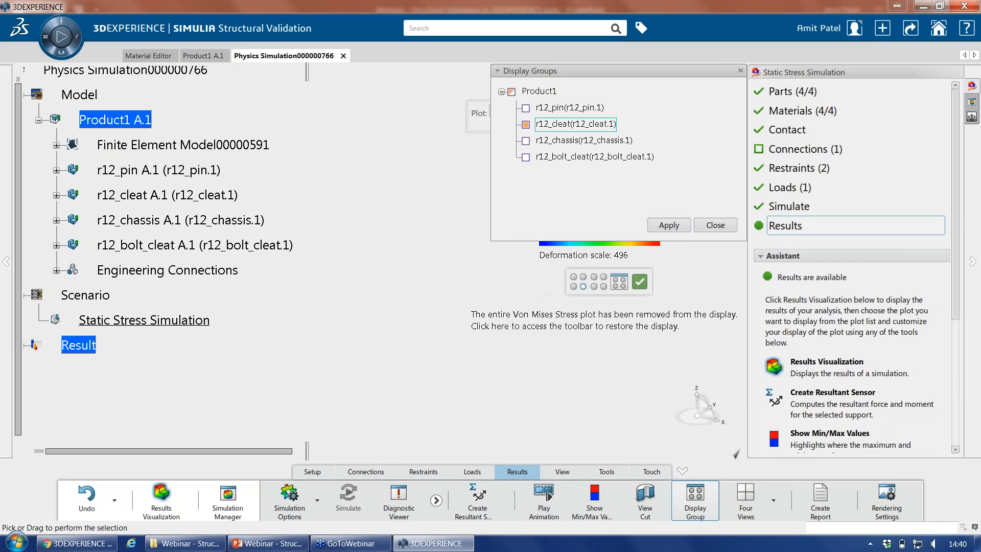
{"action": "left_click", "coordinate": [683, 226]}
{"action": "mouse_move", "coordinate": [383, 322]}
{"action": "middle_mouse_down"}
{"action": "mouse_move", "coordinate": [376, 250]}
{"action": "mouse_move", "coordinate": [381, 327]}
{"action": "middle_mouse_up"}
{"action": "left_click", "coordinate": [548, 499]}
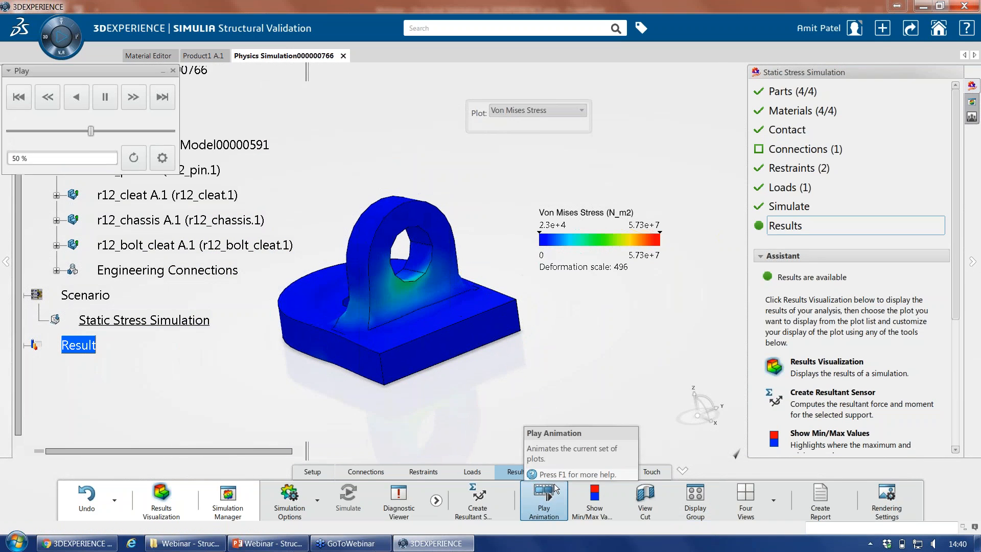
{"action": "left_click", "coordinate": [173, 71]}
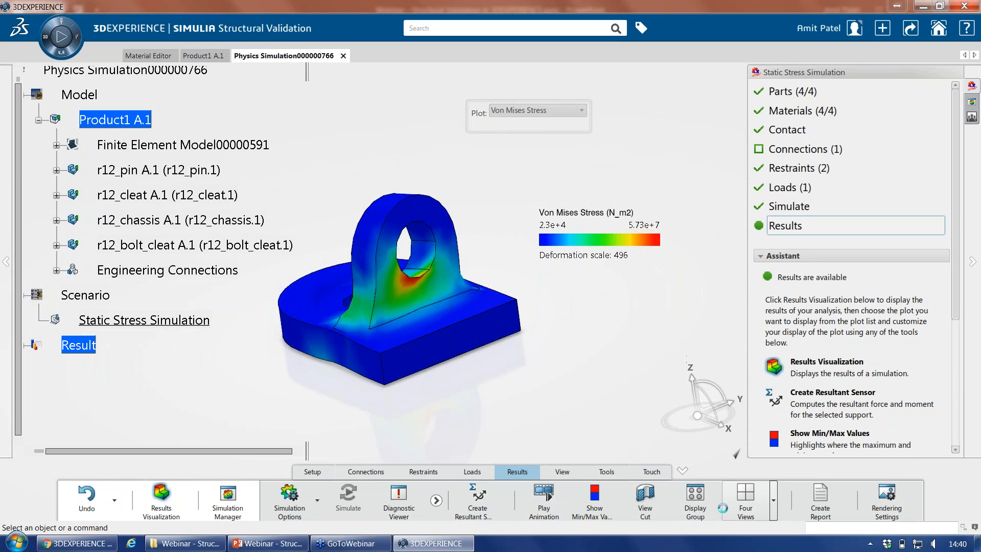
- Add r12_chassis to the display group so that it is plotted together with r12_cleat
{"action": "left_click", "coordinate": [696, 495]}
{"action": "left_click", "coordinate": [548, 125]}
{"action": "left_click", "coordinate": [549, 140]}
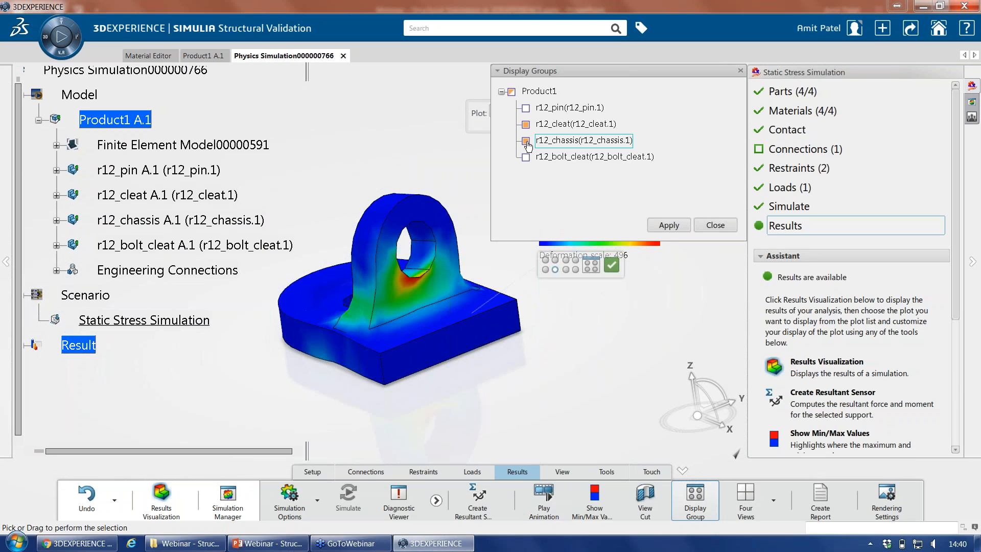
{"action": "left_click", "coordinate": [669, 225]}
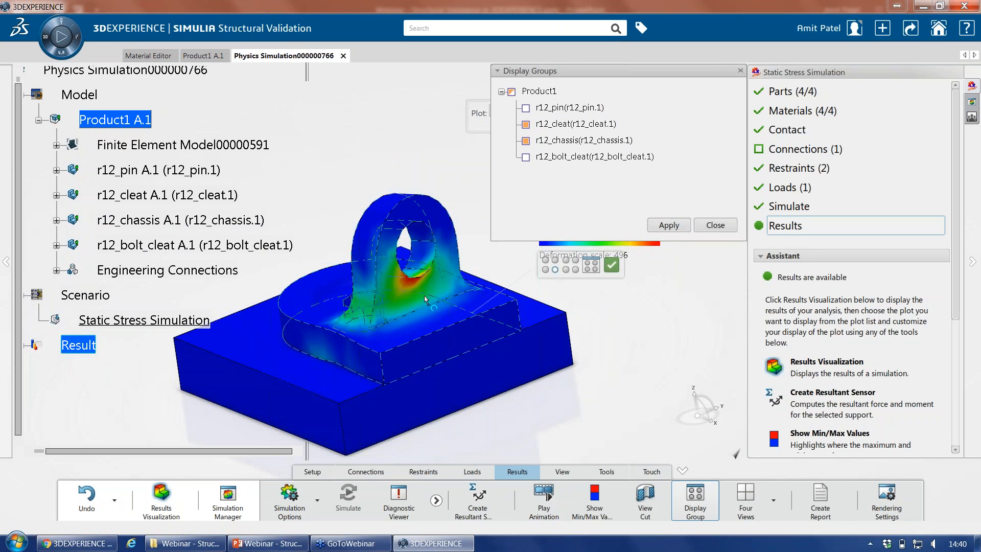
- Restore all parts of Product1 to the stress plot and finish editing the display groups
{"action": "left_click", "coordinate": [571, 265]}
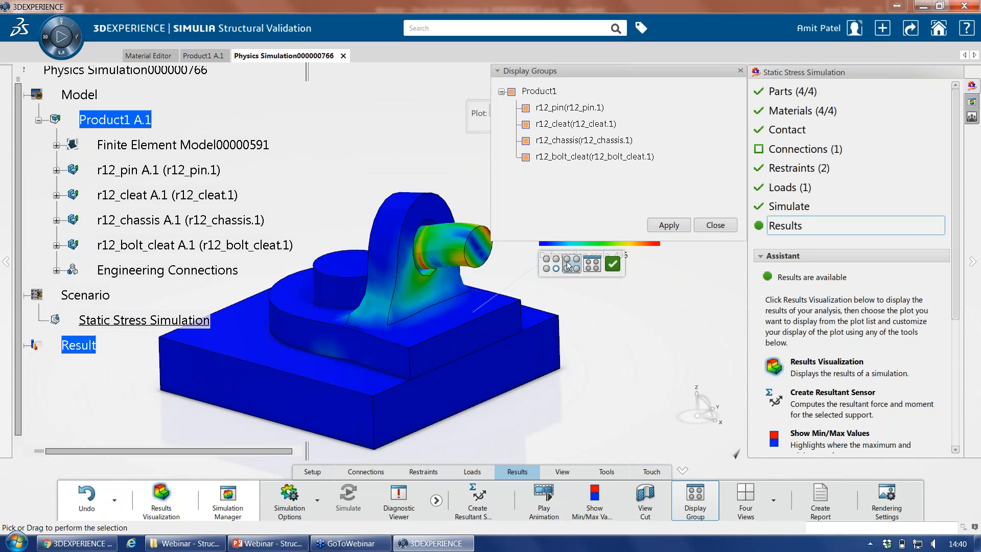
{"action": "mouse_move", "coordinate": [552, 267]}
{"action": "left_click", "coordinate": [553, 286]}
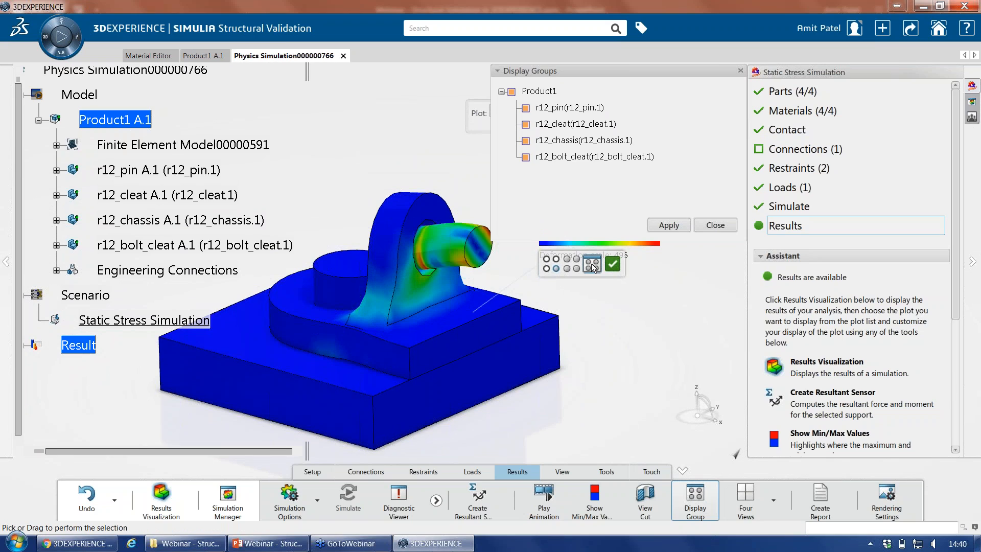
{"action": "left_click", "coordinate": [616, 266]}
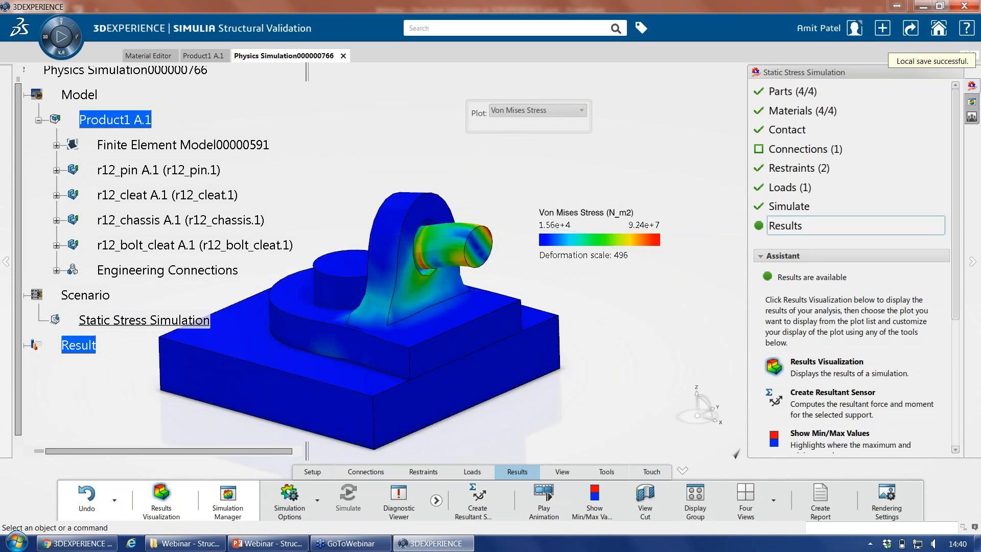
- View the Displacement Vector and Reaction Force plots, finishing with the Displacement Vector plot displayed
{"action": "left_click", "coordinate": [537, 110]}
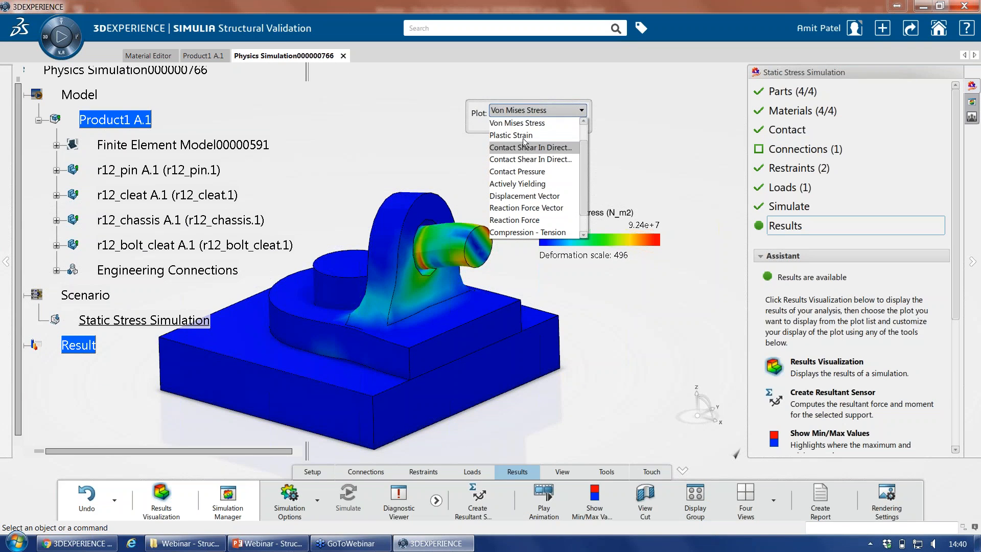
{"action": "left_click", "coordinate": [537, 196]}
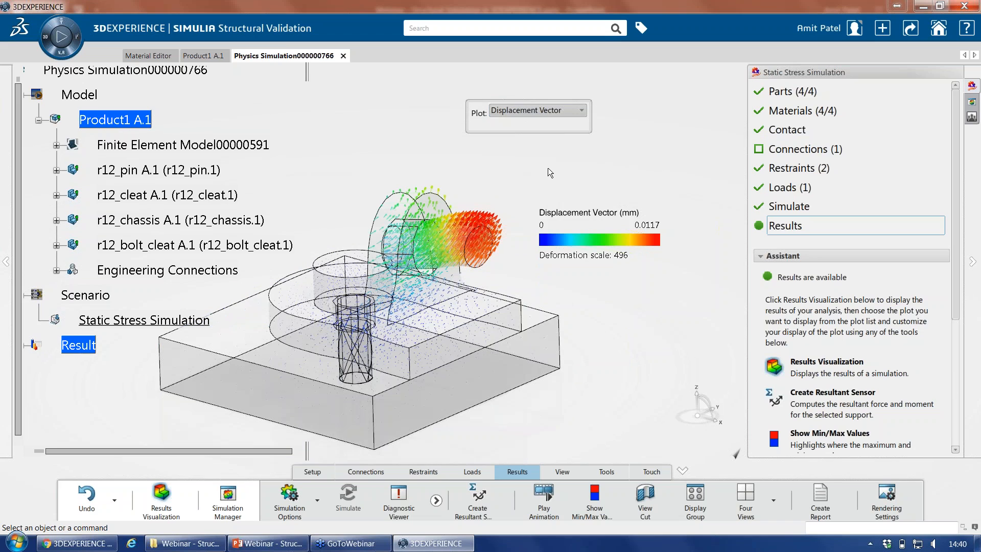
{"action": "left_click", "coordinate": [540, 114]}
{"action": "left_click", "coordinate": [541, 196]}
{"action": "left_click", "coordinate": [539, 113]}
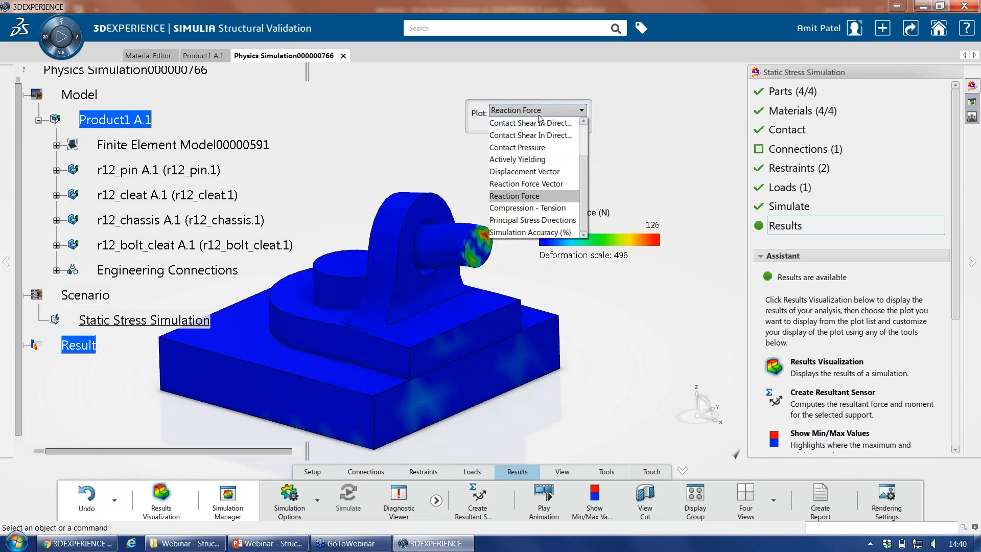
{"action": "left_click", "coordinate": [529, 172]}
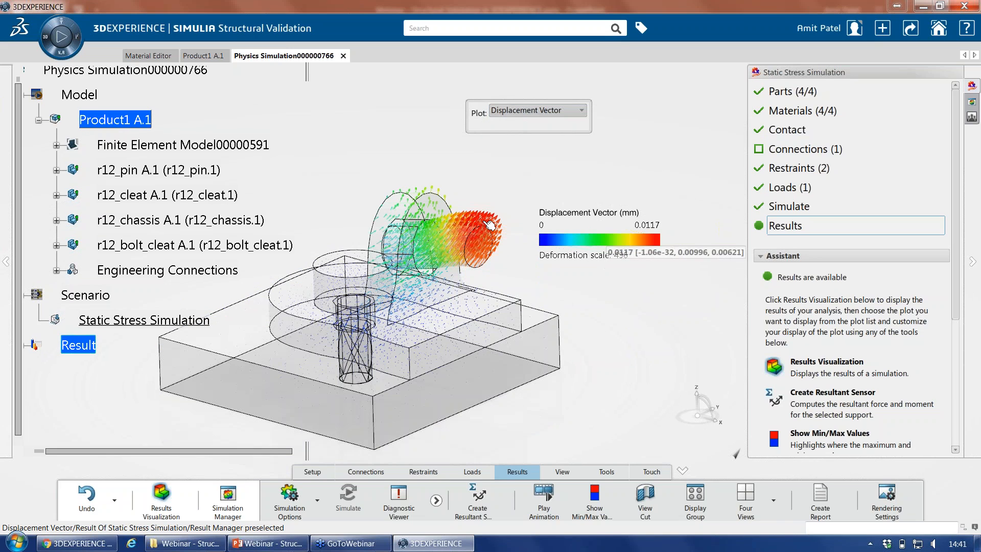
- Change the Displacement Vector plot to the Contour type and play its deformation animation
{"action": "right_click", "coordinate": [489, 225]}
{"action": "mouse_move", "coordinate": [573, 373]}
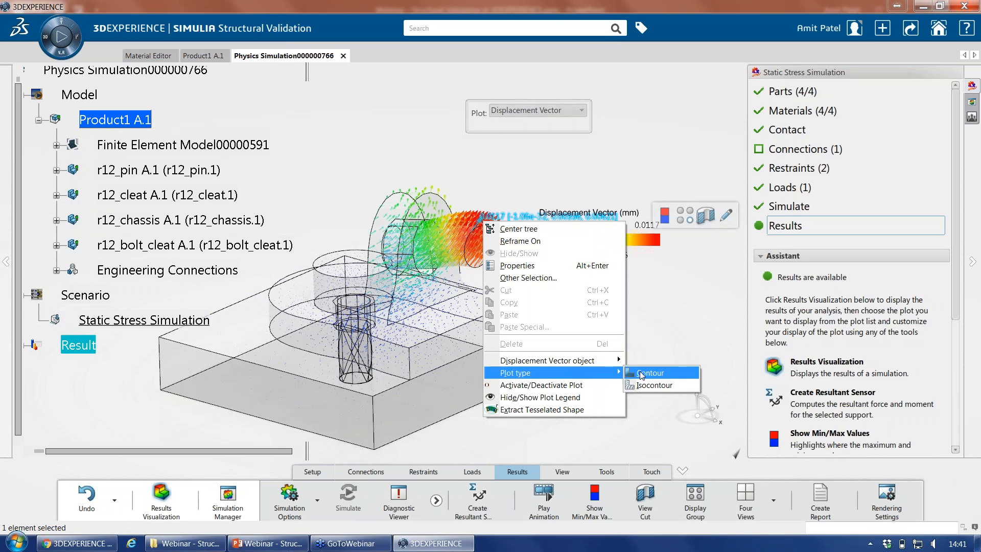
{"action": "left_click", "coordinate": [642, 375]}
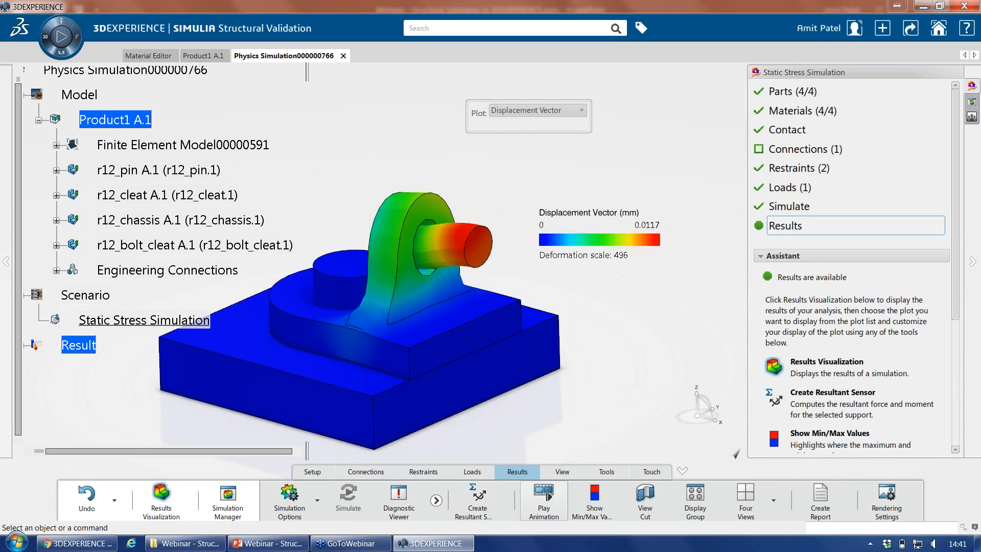
{"action": "left_click", "coordinate": [557, 495]}
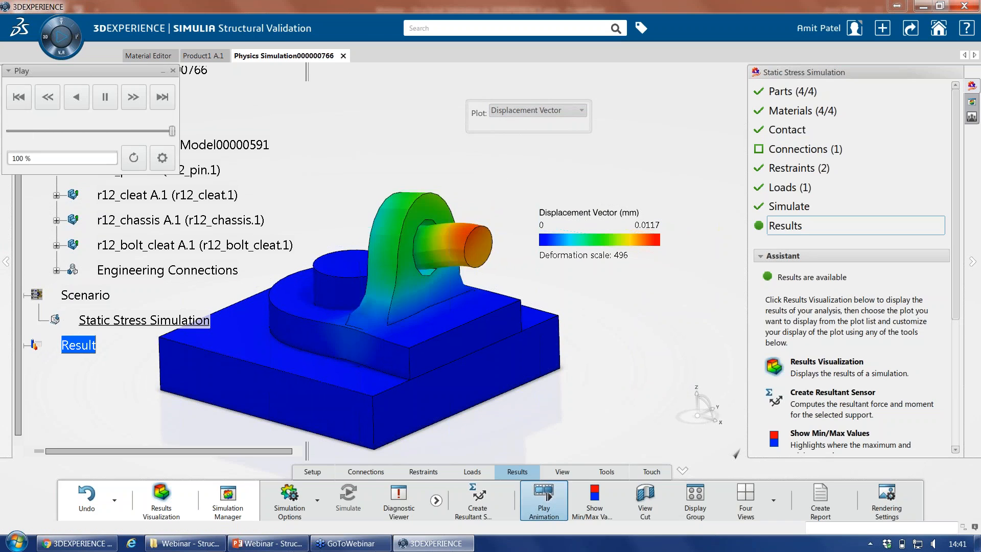
{"action": "left_click", "coordinate": [544, 498]}
- Review the available setup, connection, restraint and load commands, switching between the results visualization and the Product1 scenario model
{"action": "left_click", "coordinate": [314, 471]}
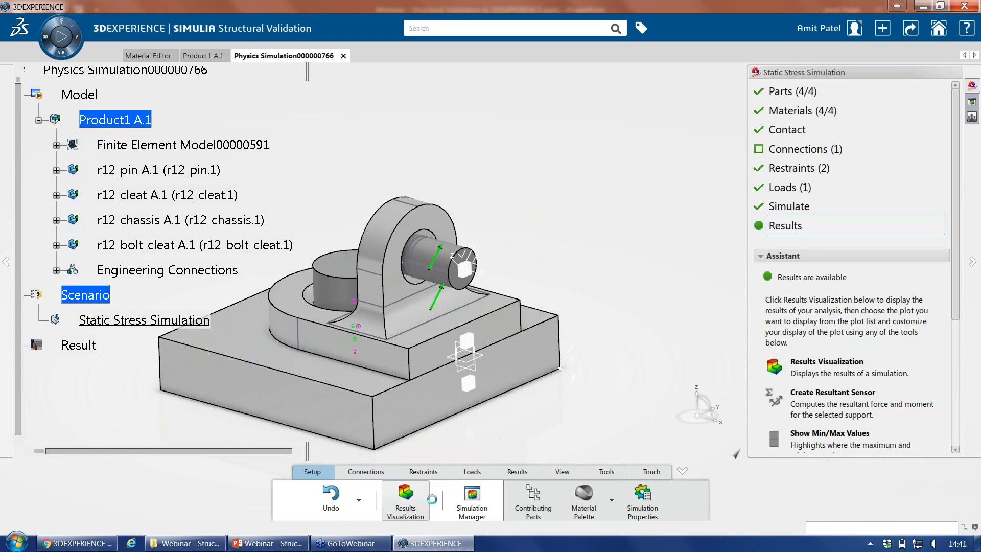
{"action": "left_click", "coordinate": [415, 507]}
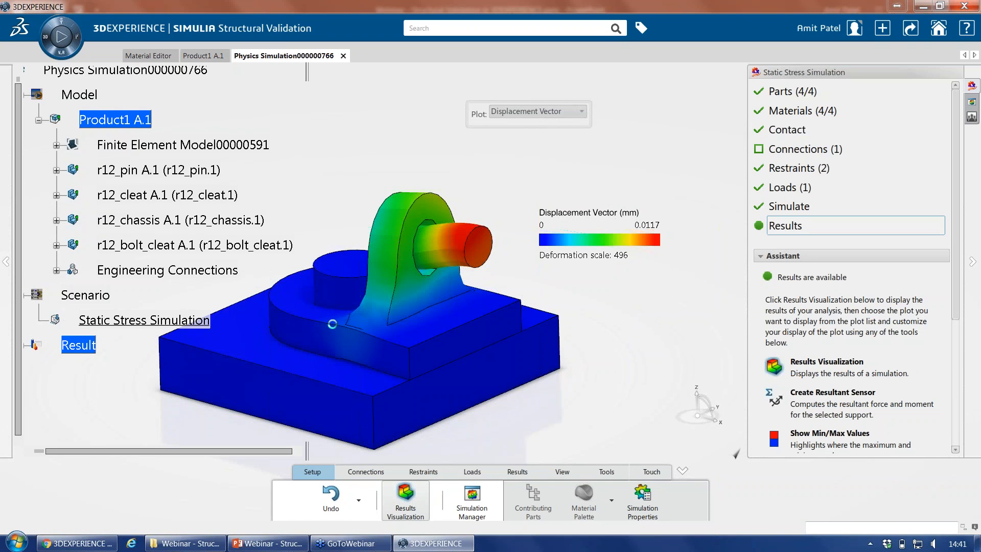
{"action": "middle_click_drag", "start_coordinate": [292, 327], "coordinate": [376, 291]}
{"action": "left_click", "coordinate": [381, 473]}
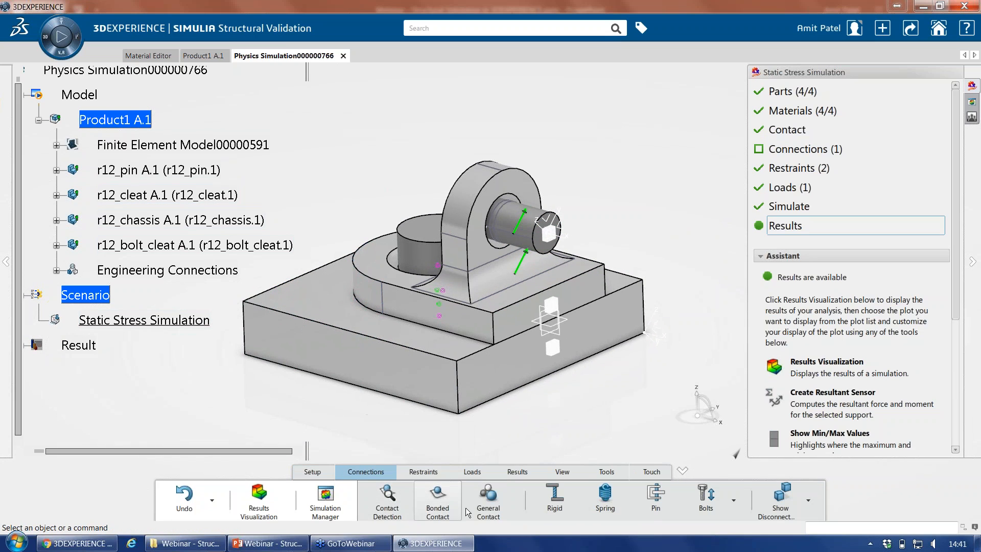
{"action": "left_click", "coordinate": [422, 471]}
{"action": "left_click", "coordinate": [477, 472]}
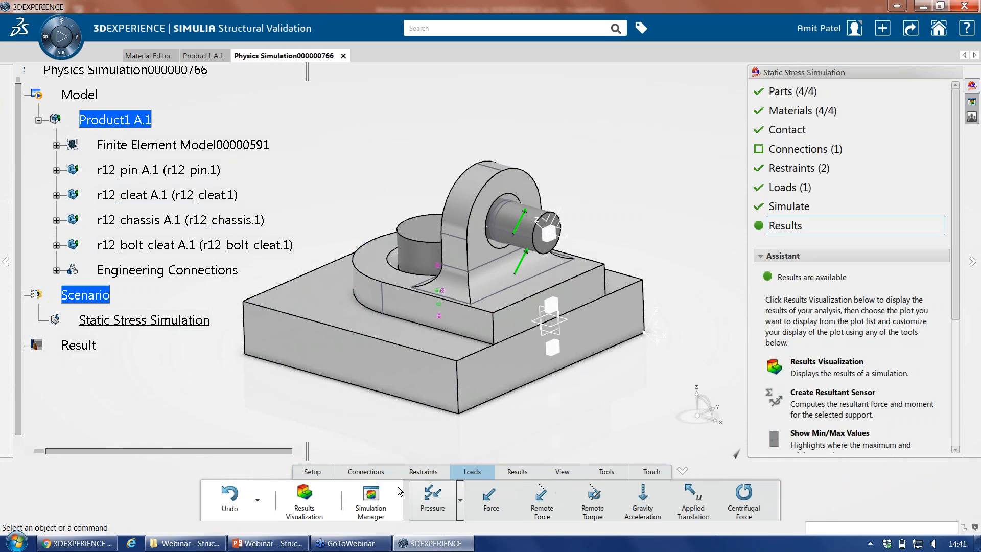
{"action": "left_click", "coordinate": [313, 472]}
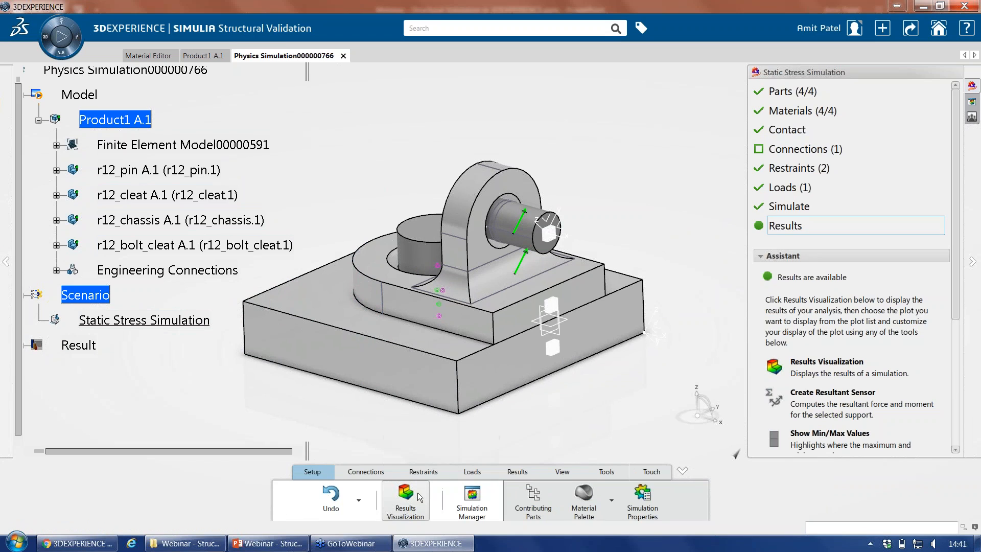
{"action": "left_click", "coordinate": [419, 472]}
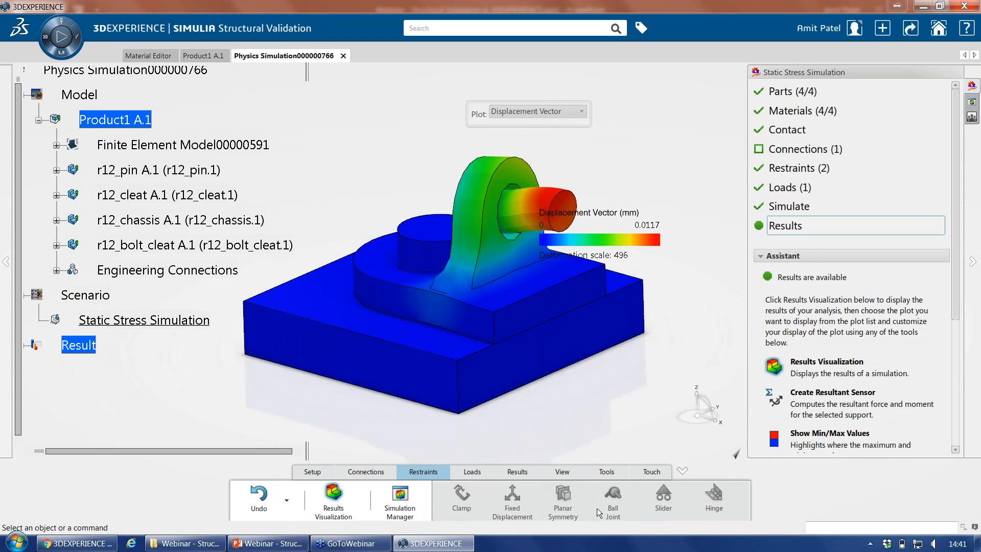
{"action": "left_click", "coordinate": [478, 473]}
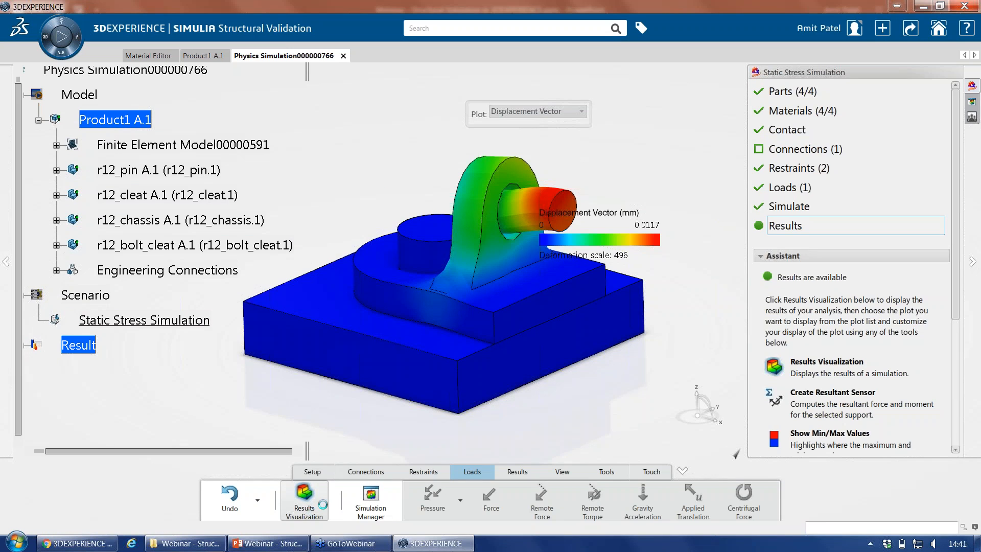
{"action": "left_click", "coordinate": [369, 473]}
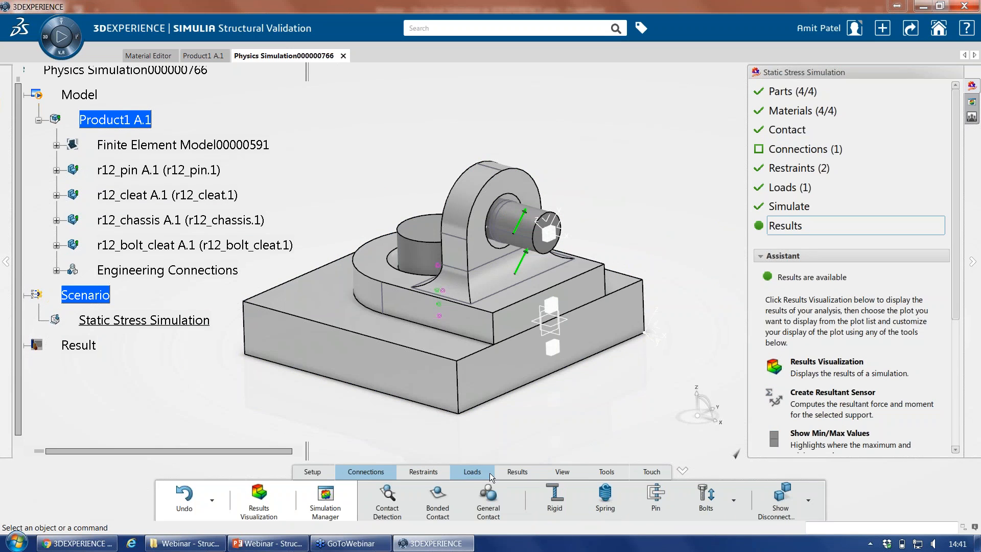
{"action": "left_click", "coordinate": [510, 474]}
{"action": "left_click", "coordinate": [370, 472]}
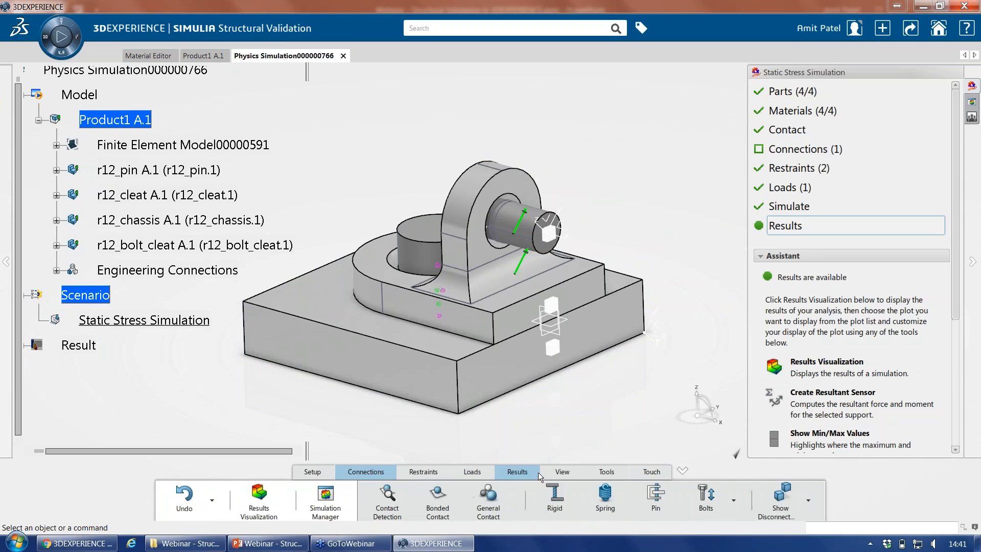
{"action": "left_click", "coordinate": [538, 473]}
{"action": "left_click", "coordinate": [559, 472]}
{"action": "left_click", "coordinate": [482, 471]}
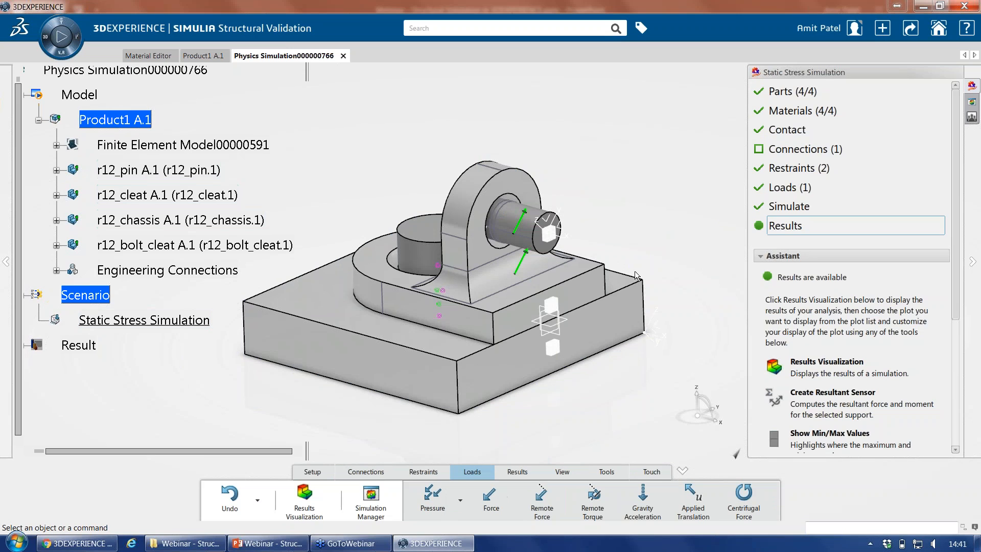
{"action": "middle_click_drag", "start_coordinate": [635, 271], "coordinate": [616, 311]}
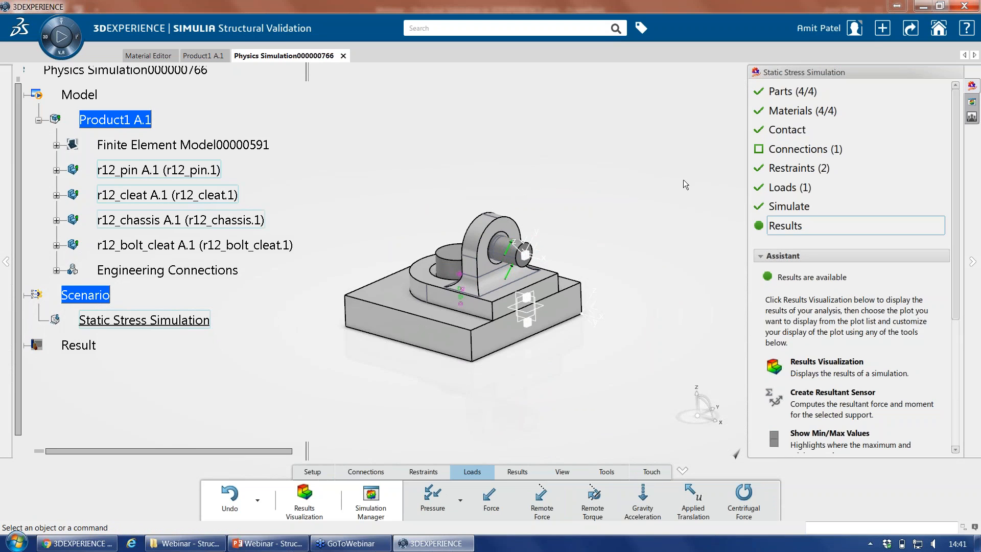
- Close the static stress simulation of Product1 and open the r12_cleat part on its own from the assembly
{"action": "left_click", "coordinate": [344, 56]}
{"action": "left_click", "coordinate": [534, 325]}
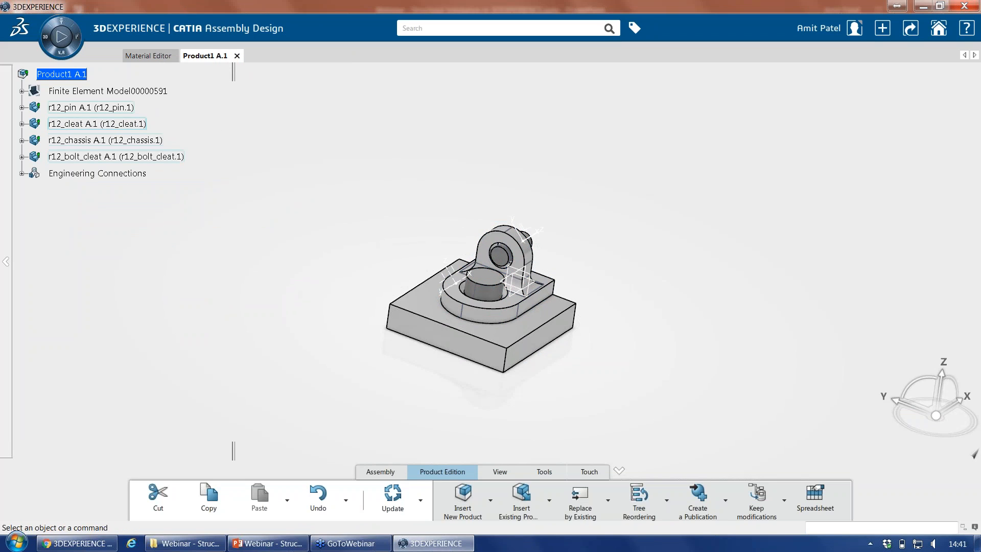
{"action": "right_click", "coordinate": [108, 126]}
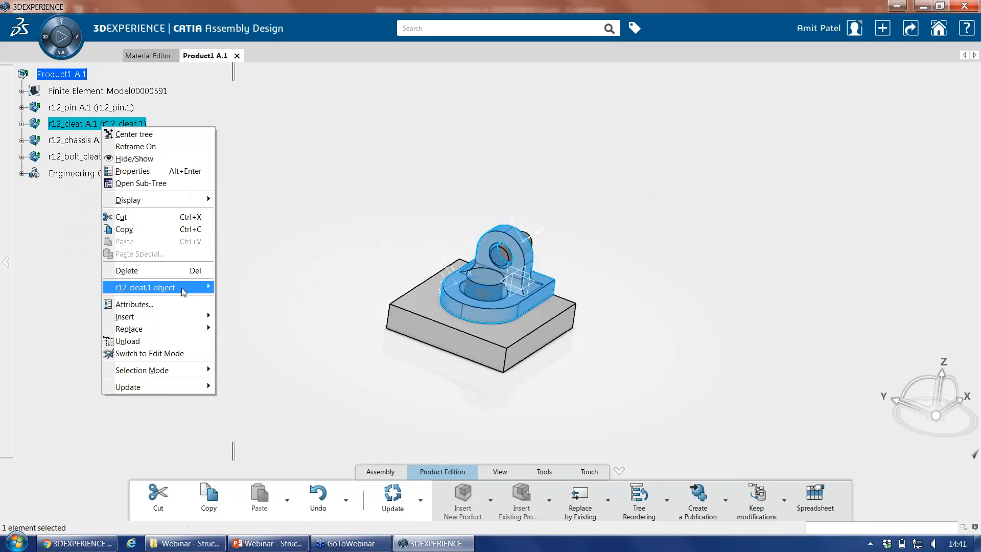
{"action": "mouse_move", "coordinate": [176, 287]}
{"action": "left_click", "coordinate": [282, 302]}
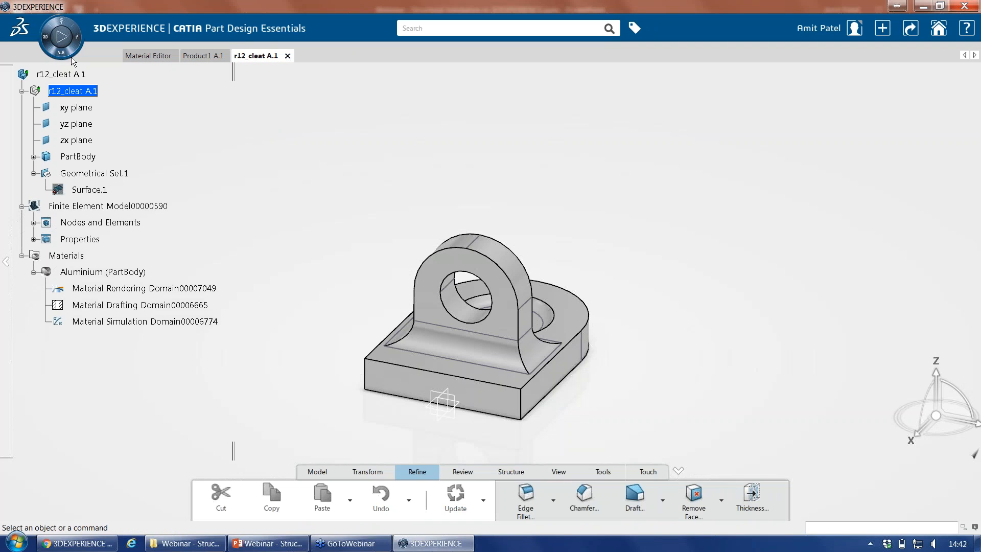
- Create a Structural Validation simulation of the Frequency type for r12_cleat and acknowledge the compatibility warning
{"action": "left_click", "coordinate": [64, 55]}
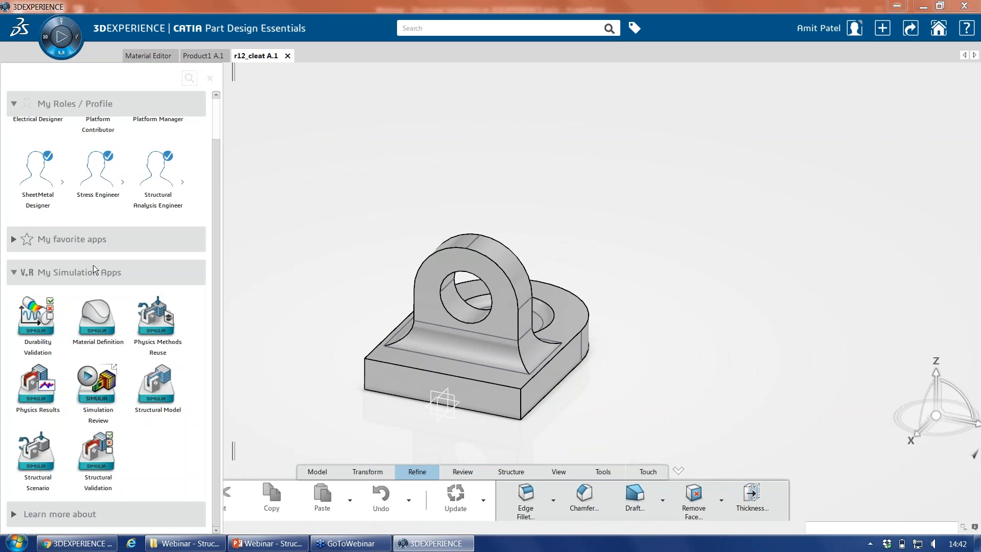
{"action": "left_click", "coordinate": [105, 468]}
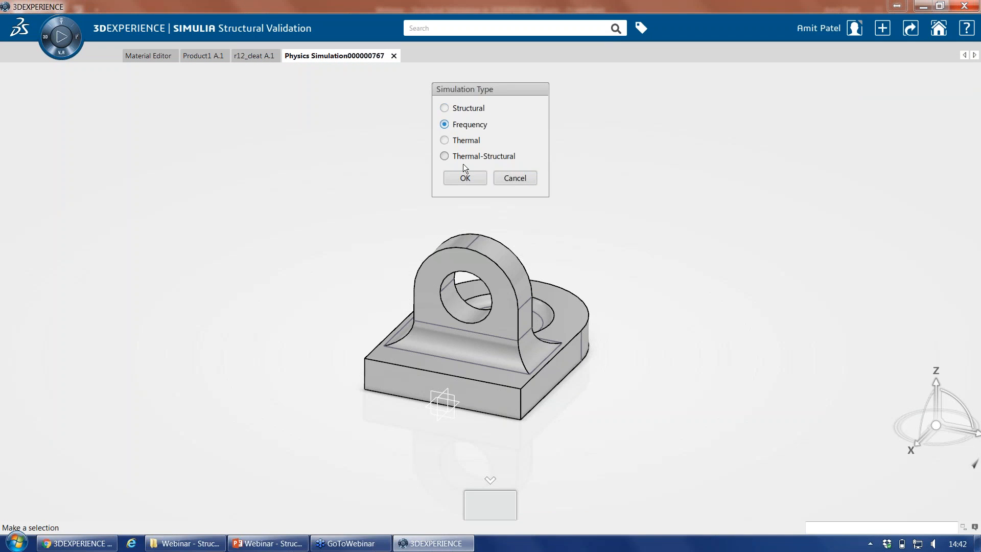
{"action": "left_click", "coordinate": [462, 176]}
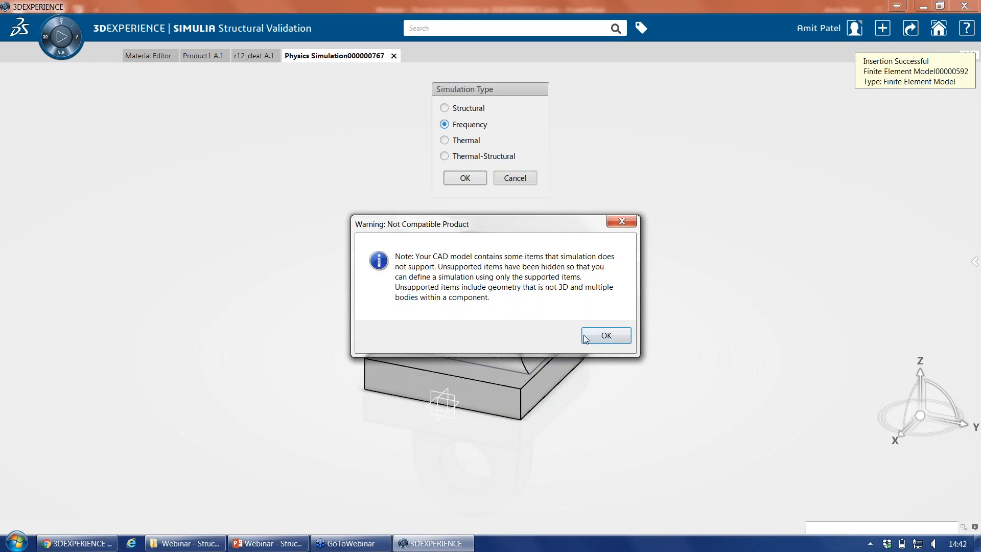
{"action": "left_click", "coordinate": [585, 339]}
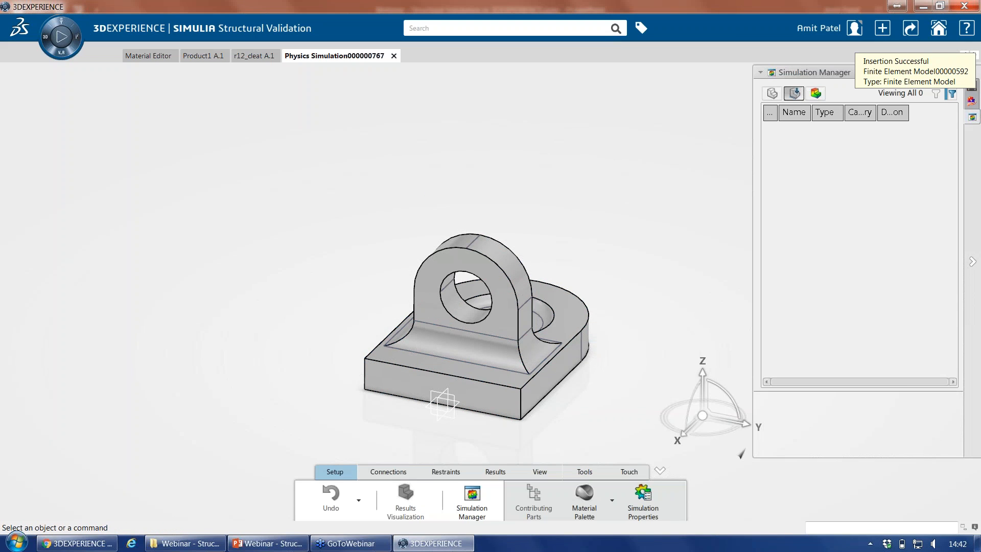
- Run the frequency simulation of r12_cleat interactively with 10 modes and Draft accuracy, and dismiss the simulation status when done
{"action": "left_click", "coordinate": [967, 103]}
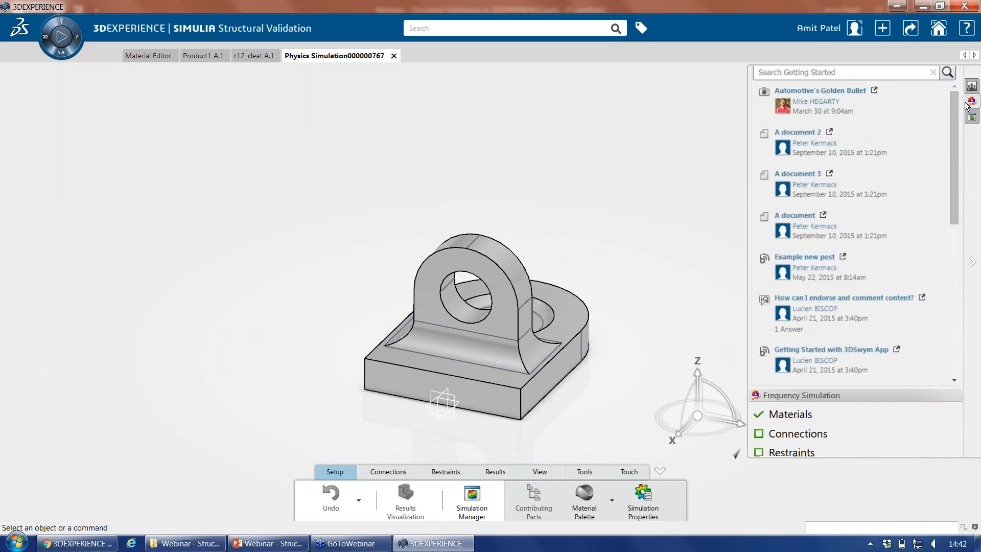
{"action": "left_click", "coordinate": [967, 105]}
{"action": "left_click", "coordinate": [804, 148]}
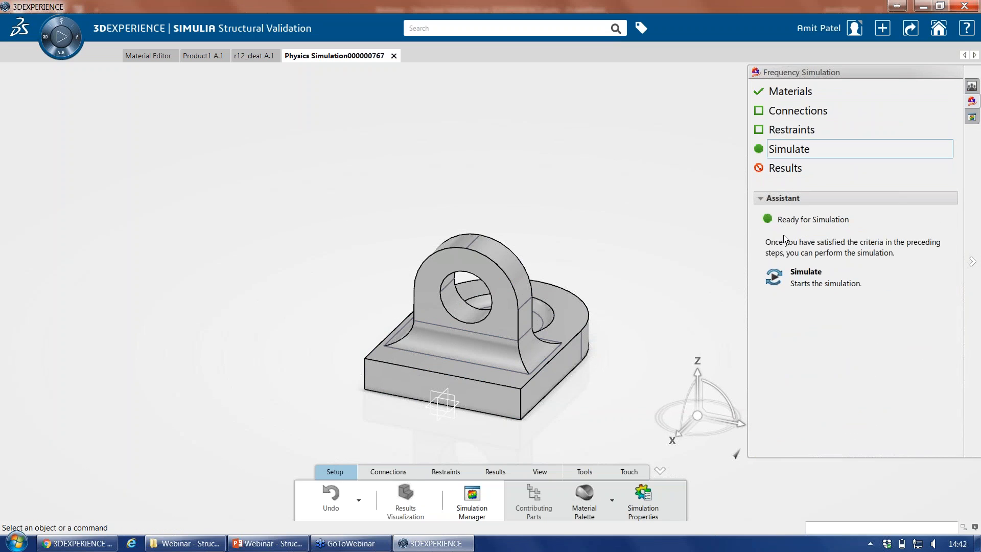
{"action": "middle_click_drag", "start_coordinate": [438, 397], "coordinate": [562, 313]}
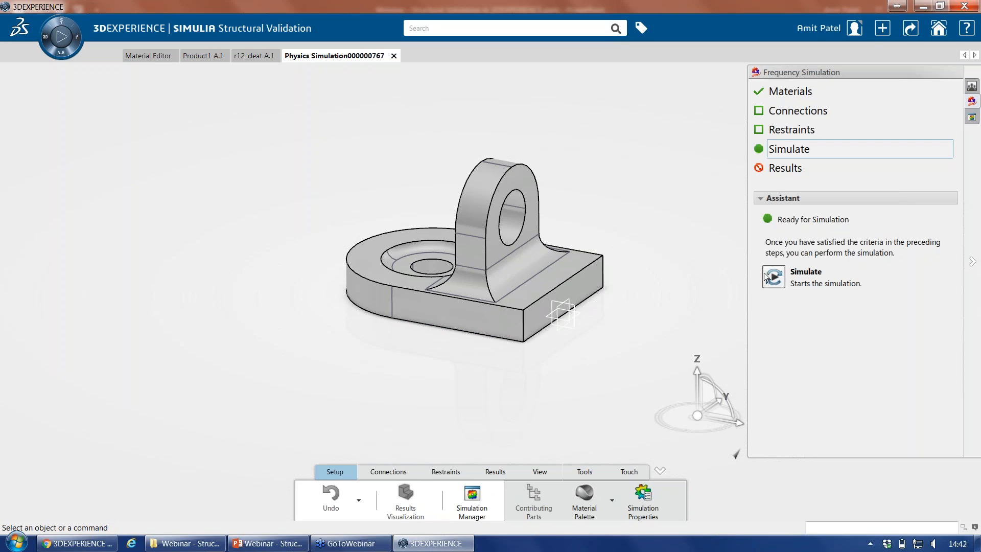
{"action": "left_click", "coordinate": [500, 473]}
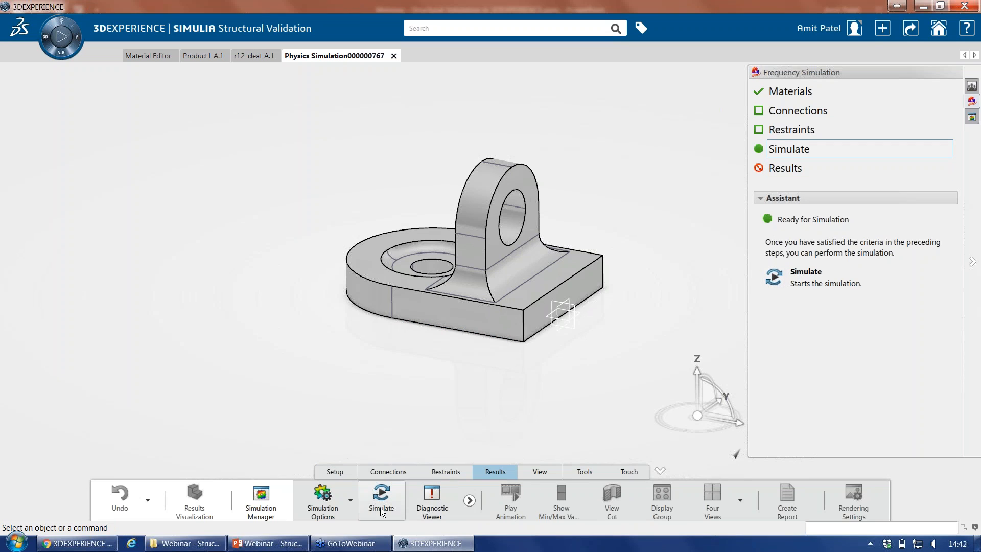
{"action": "left_click", "coordinate": [778, 278]}
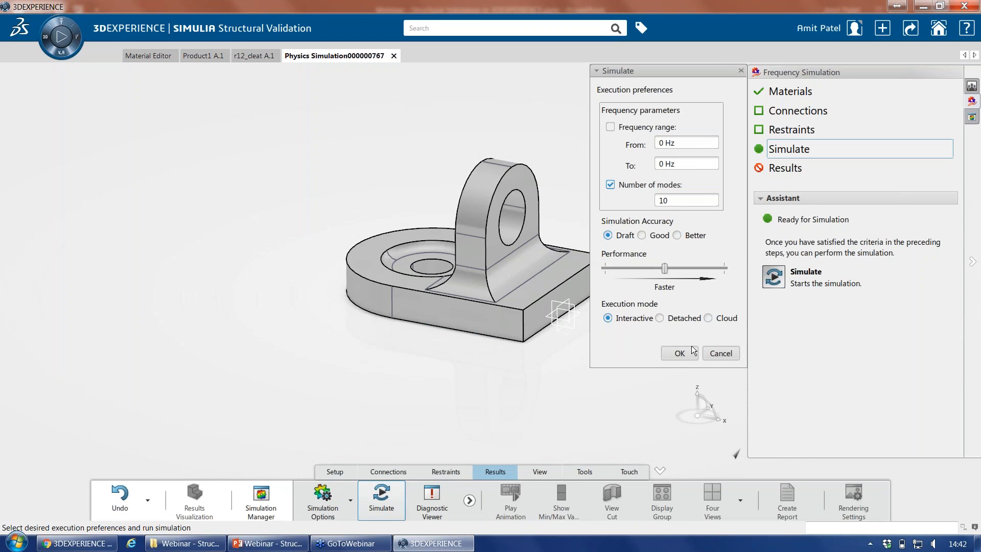
{"action": "left_click", "coordinate": [678, 353]}
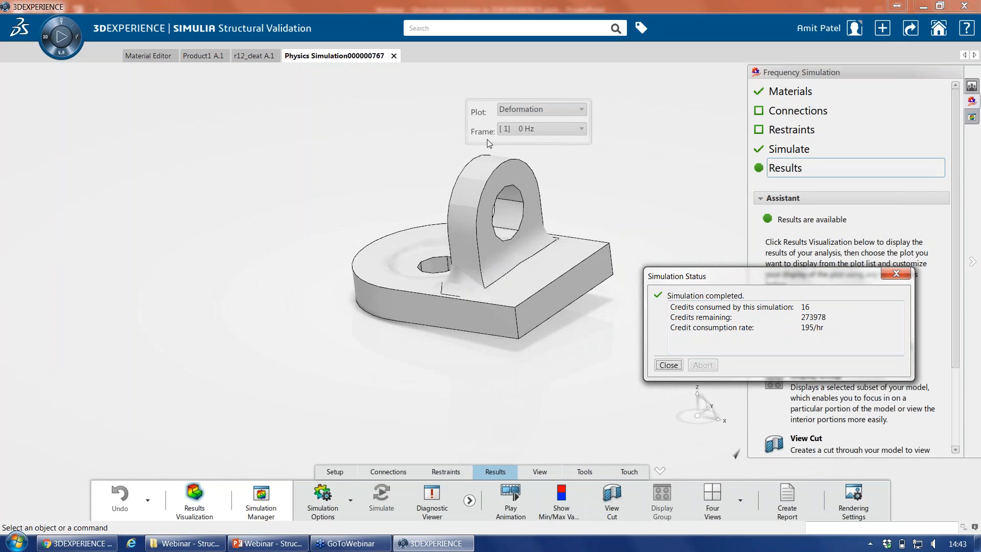
{"action": "left_click", "coordinate": [668, 365]}
- Switch the frequency results plot of r12_cleat from Deformation to Displacement
{"action": "middle_click_drag", "start_coordinate": [667, 367], "coordinate": [536, 357]}
{"action": "left_click", "coordinate": [538, 108]}
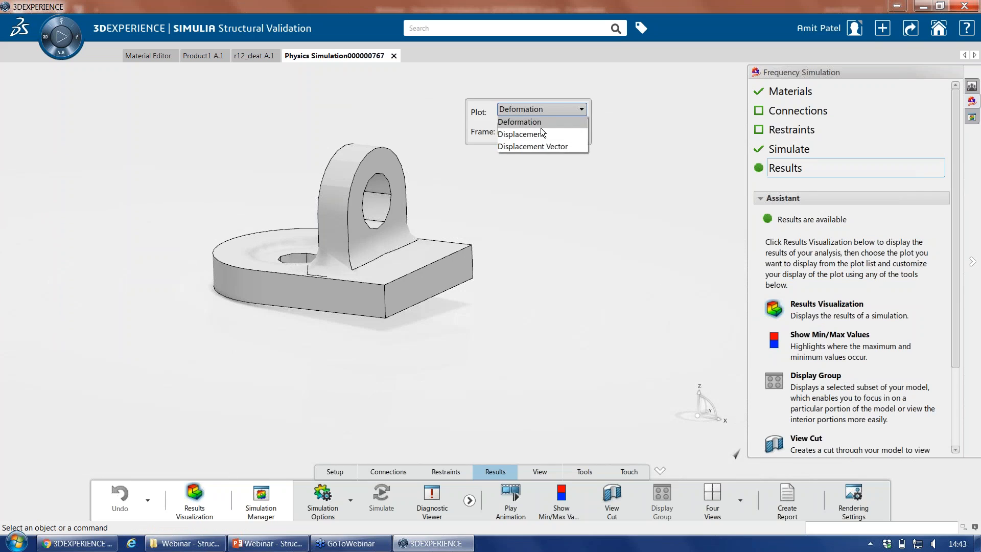
{"action": "left_click", "coordinate": [534, 133]}
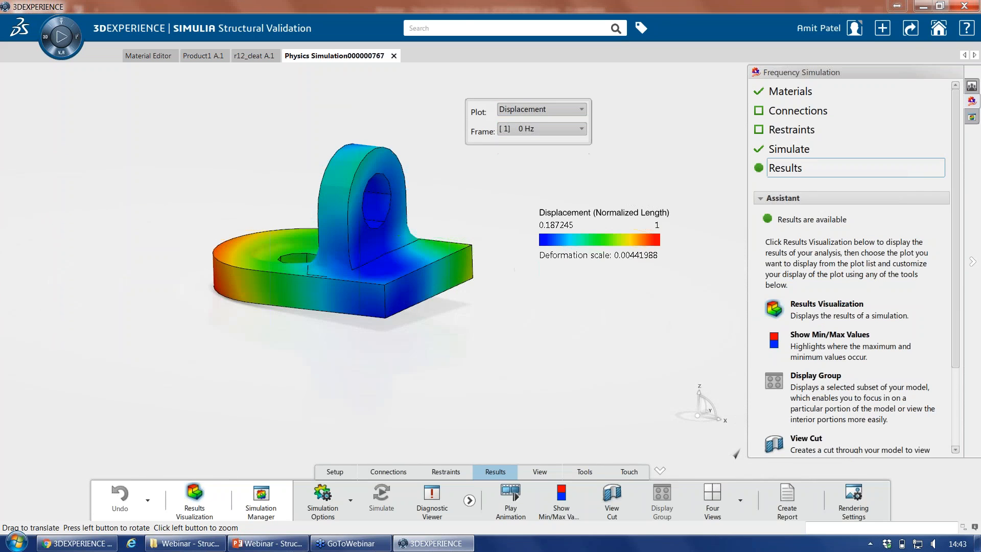
- View the displacement mode shapes of r12_cleat for frames 7, 8, 9 and 10 in turn
{"action": "left_click", "coordinate": [542, 128]}
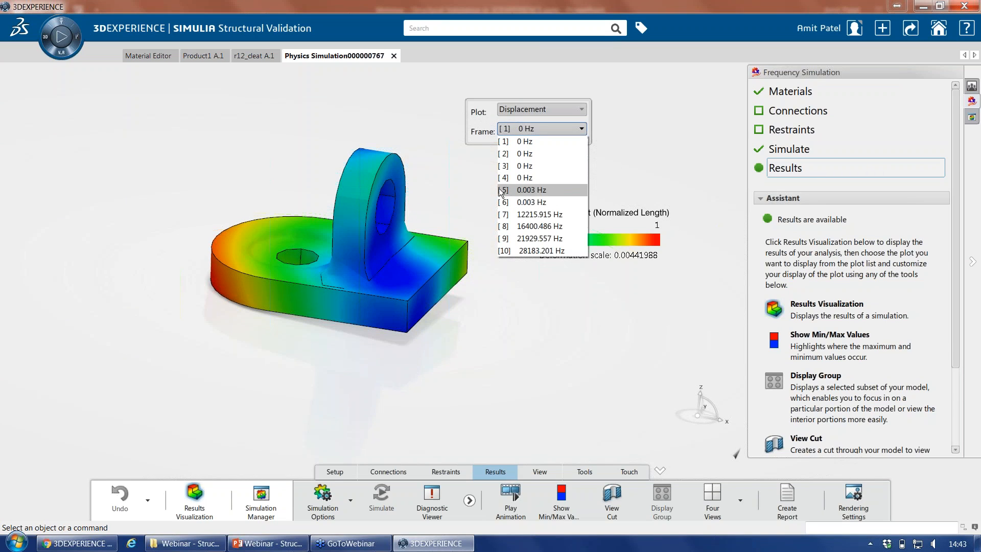
{"action": "left_click", "coordinate": [533, 214]}
{"action": "left_click", "coordinate": [536, 128]}
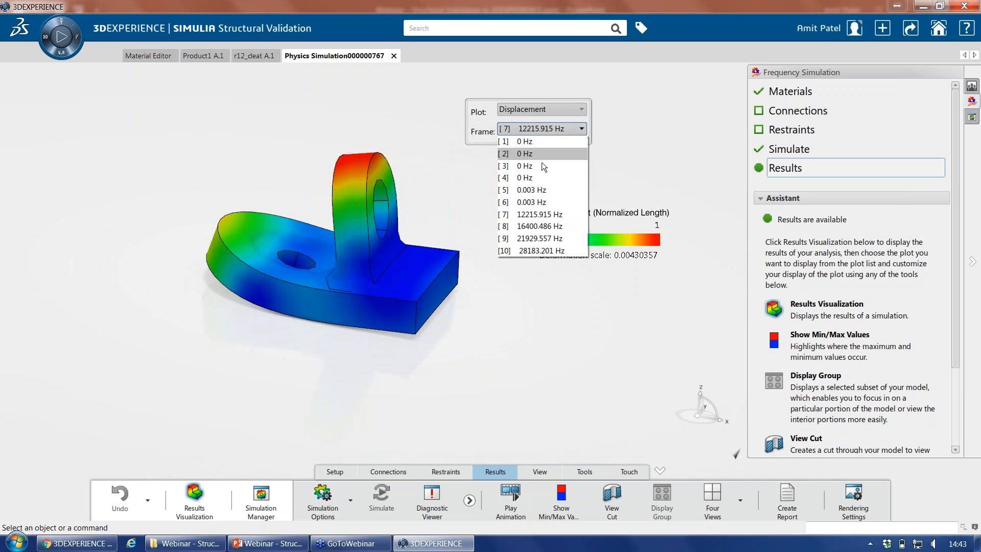
{"action": "left_click", "coordinate": [542, 225]}
{"action": "left_click", "coordinate": [550, 131]}
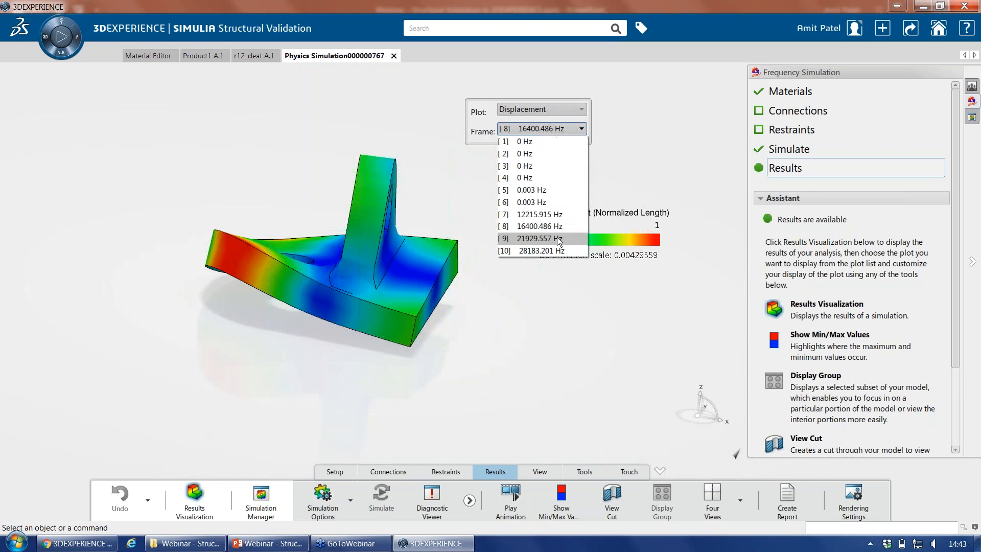
{"action": "left_click", "coordinate": [540, 238]}
{"action": "left_click", "coordinate": [557, 129]}
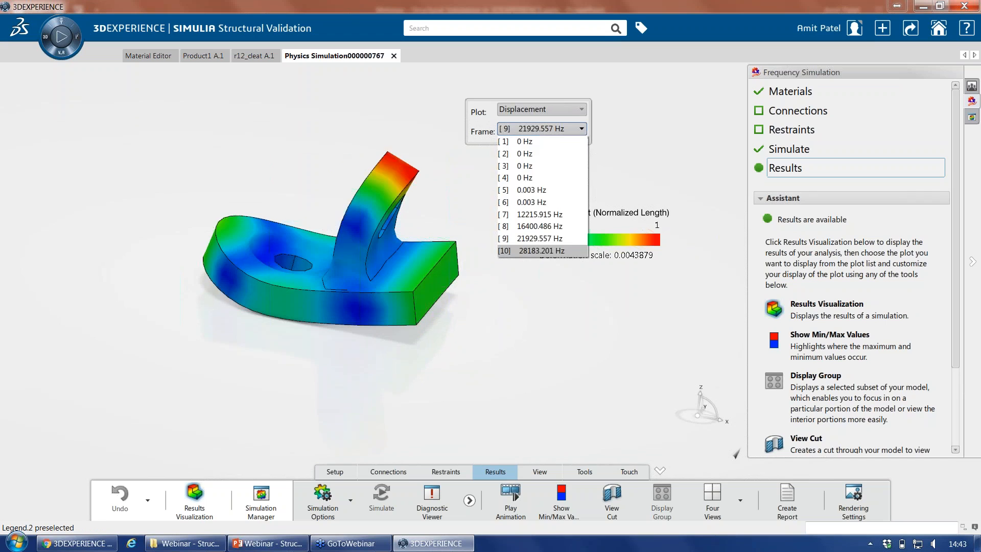
{"action": "left_click", "coordinate": [542, 251]}
- Return to frame 7 and compare the mode shapes again through frames 8 and 9, ending on frame 10
{"action": "left_click", "coordinate": [557, 128]}
{"action": "left_click", "coordinate": [533, 215]}
{"action": "left_click", "coordinate": [557, 128]}
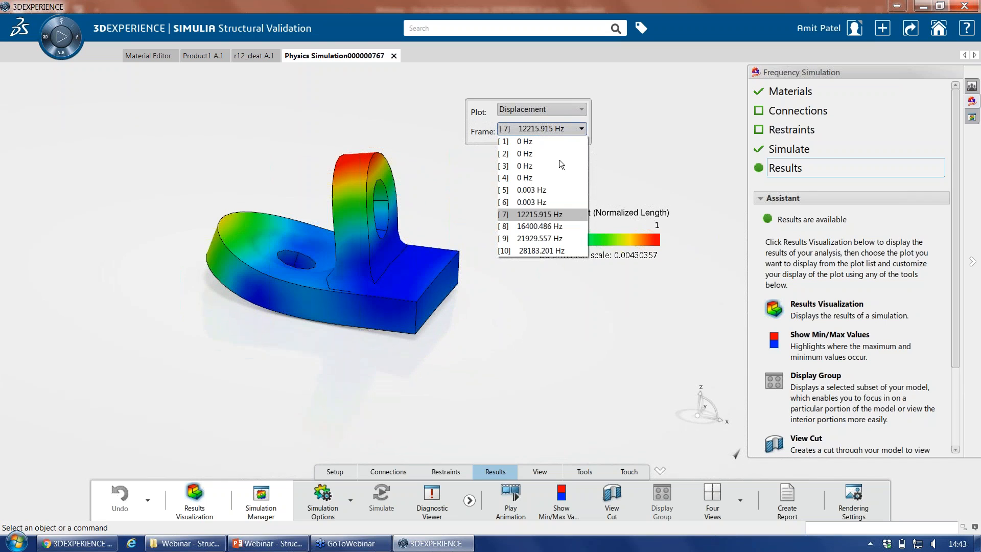
{"action": "left_click", "coordinate": [559, 226]}
{"action": "left_click", "coordinate": [557, 128]}
{"action": "left_click", "coordinate": [532, 238]}
{"action": "left_click", "coordinate": [535, 127]}
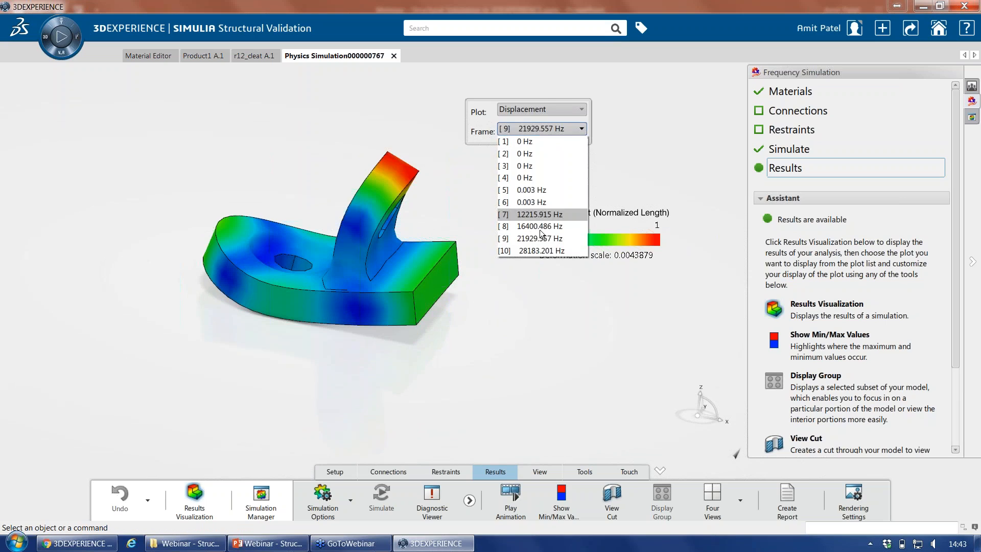
{"action": "left_click", "coordinate": [534, 250]}
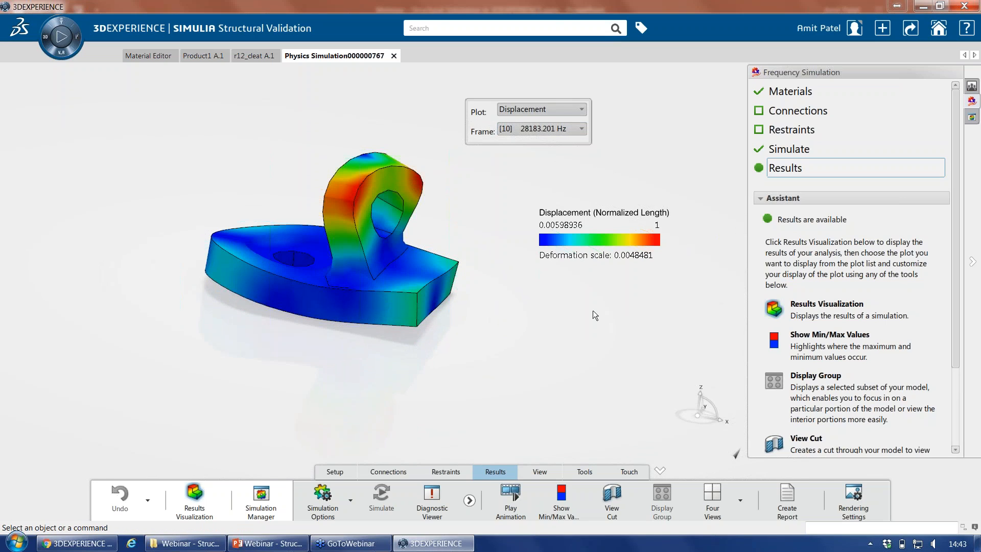
- Switch to the Structural Validation webinar presentation in PowerPoint, start the slide show from the Connections slide and advance to the References slide
{"action": "left_click", "coordinate": [269, 544]}
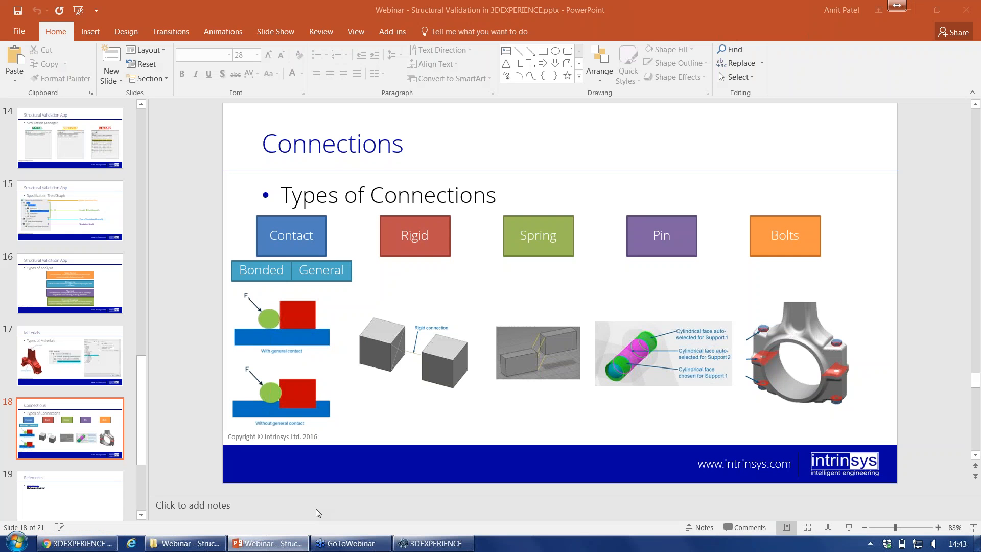
{"action": "left_click", "coordinate": [849, 528]}
{"action": "left_click", "coordinate": [849, 528]}
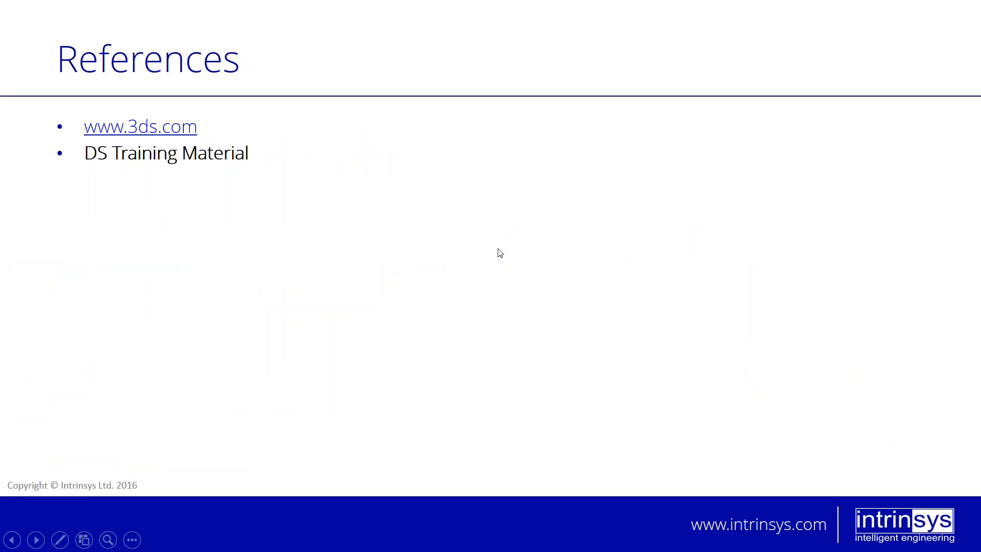